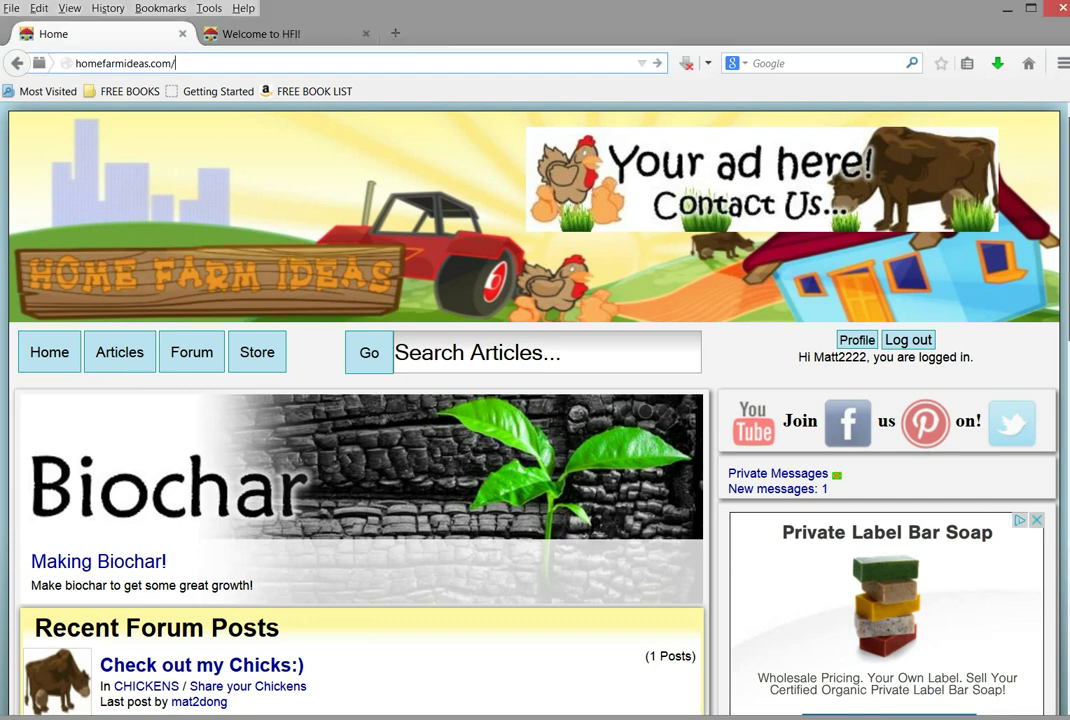
- Go to the Recent Articles section on the home page
{"action": "scroll", "coordinate": [446, 400], "scroll_direction": "down", "scroll_amount": 2}
{"action": "scroll", "coordinate": [535, 400], "scroll_direction": "down", "scroll_amount": 10}
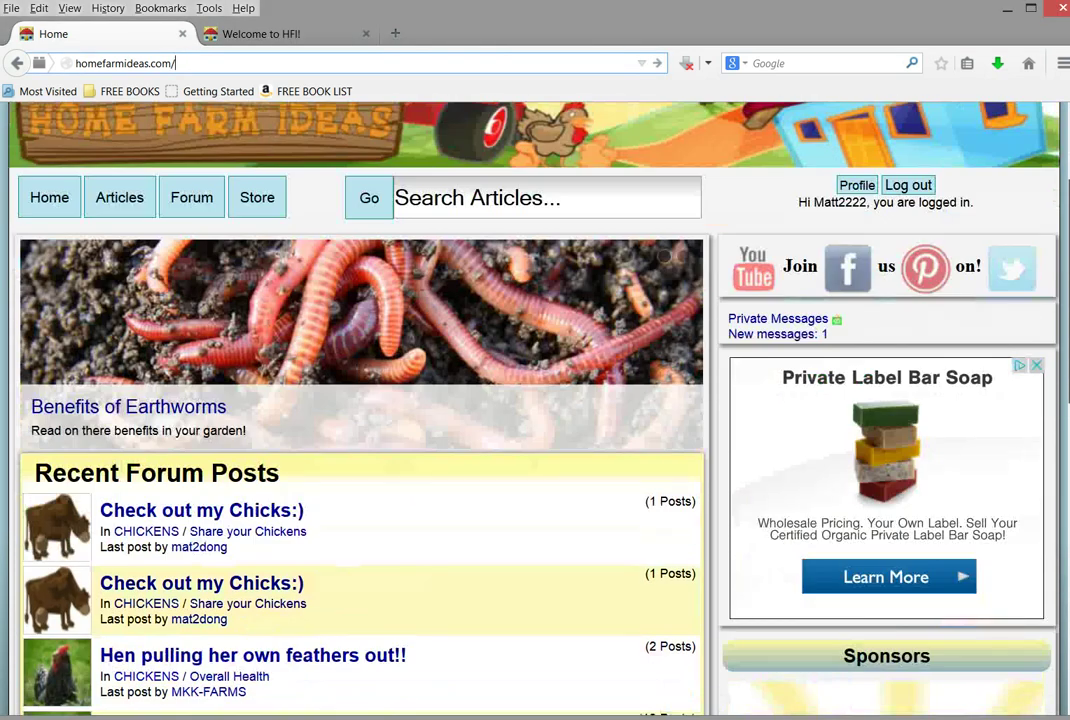
{"action": "scroll", "coordinate": [346, 400], "scroll_direction": "down", "scroll_amount": 3}
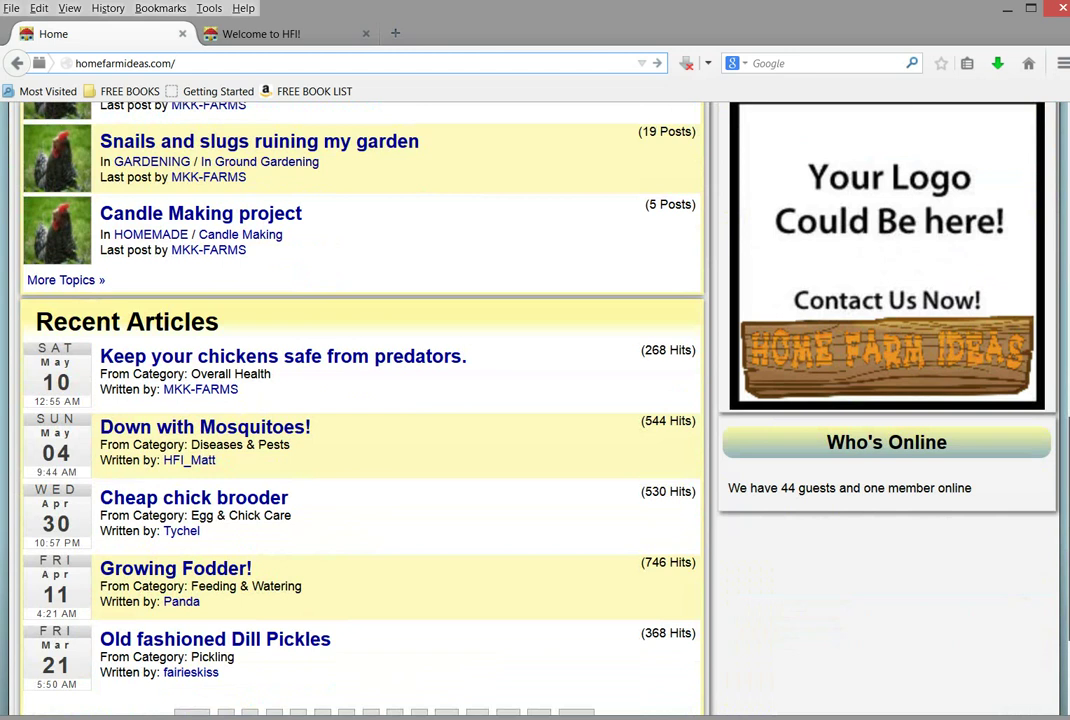
{"action": "left_click", "coordinate": [38, 322]}
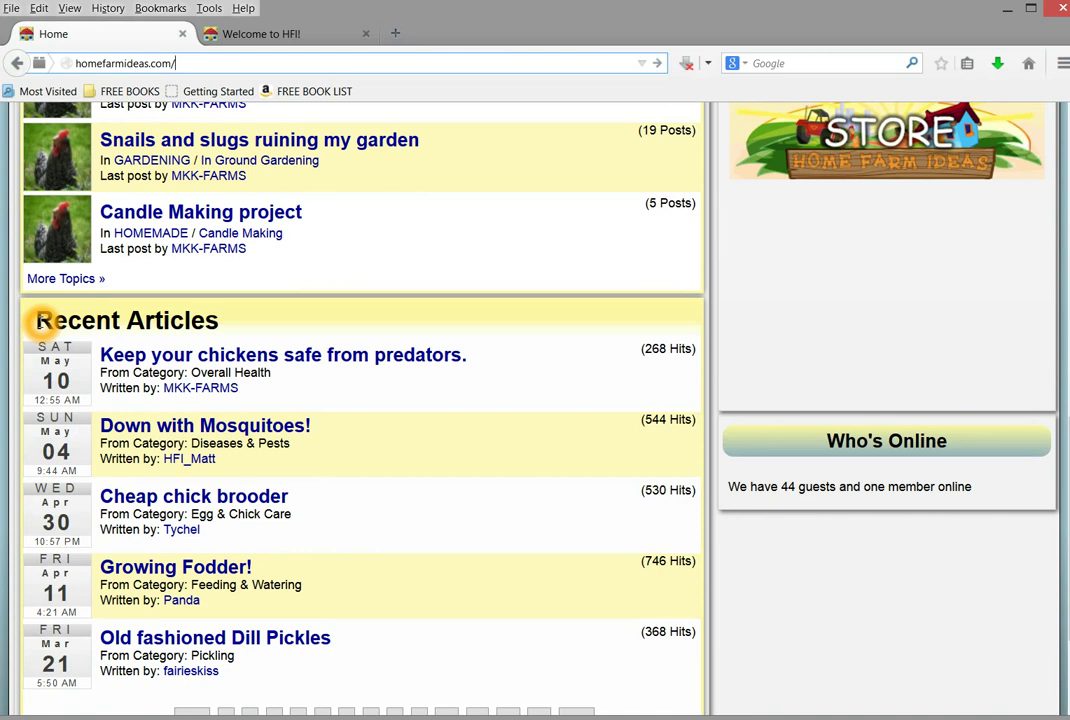
{"action": "left_click", "coordinate": [41, 316]}
{"action": "left_click", "coordinate": [325, 321]}
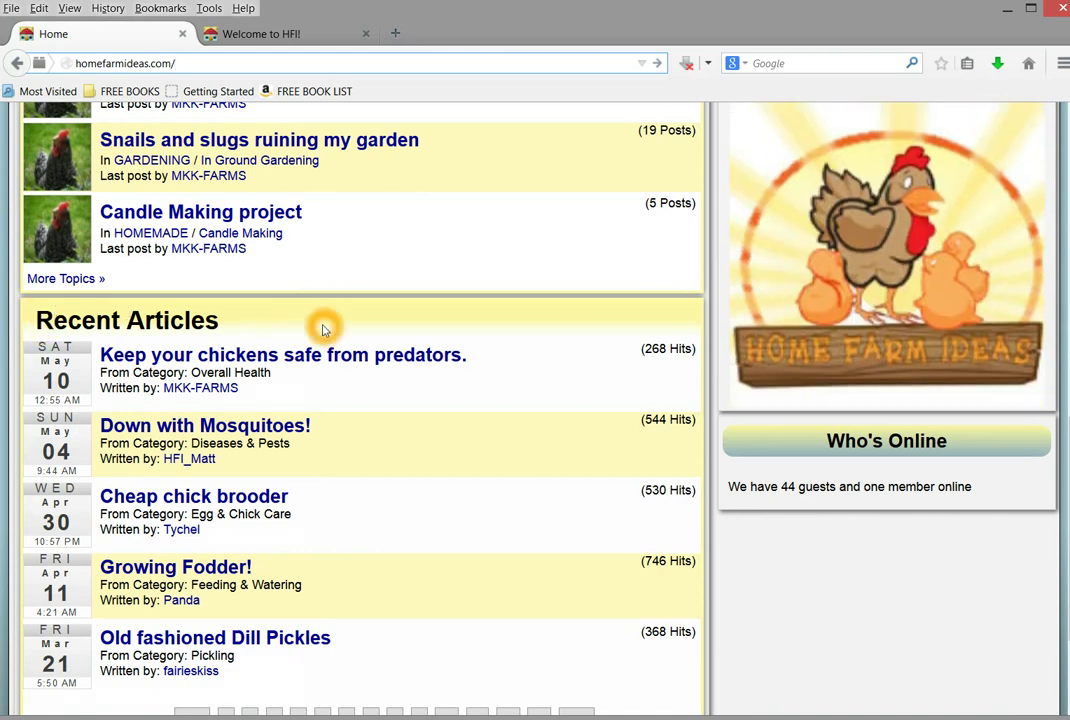
- Examine the title, author and hits of the "Keep your chickens safe from predators." entry and the other recent articles
{"action": "left_click", "coordinate": [194, 356]}
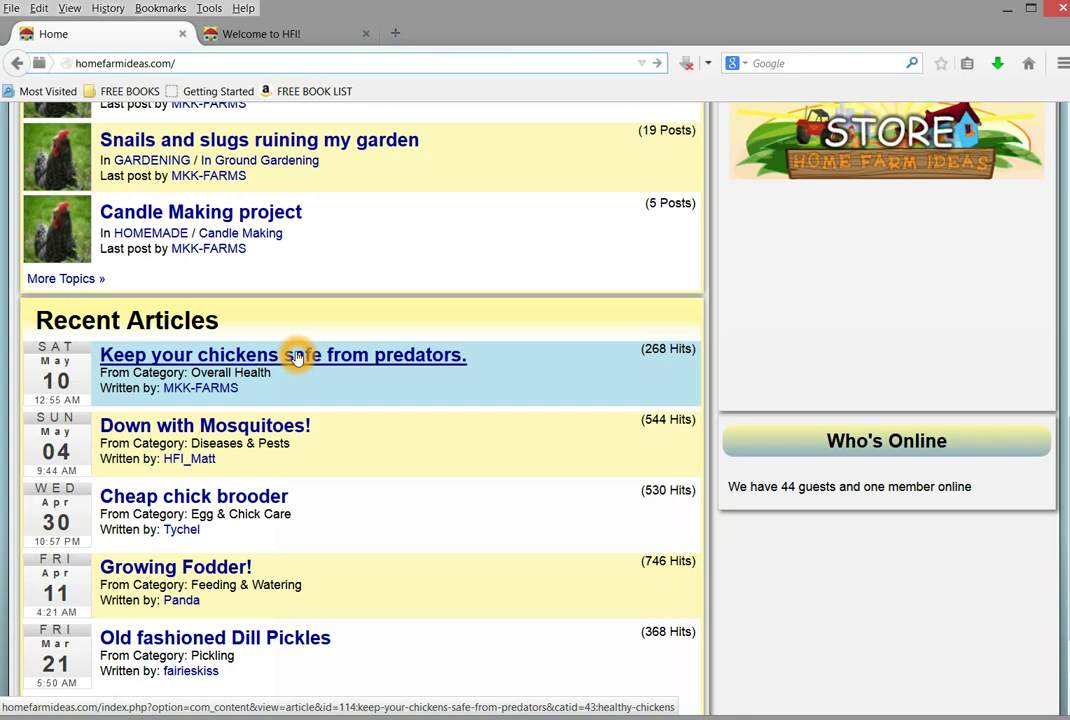
{"action": "left_click", "coordinate": [210, 355]}
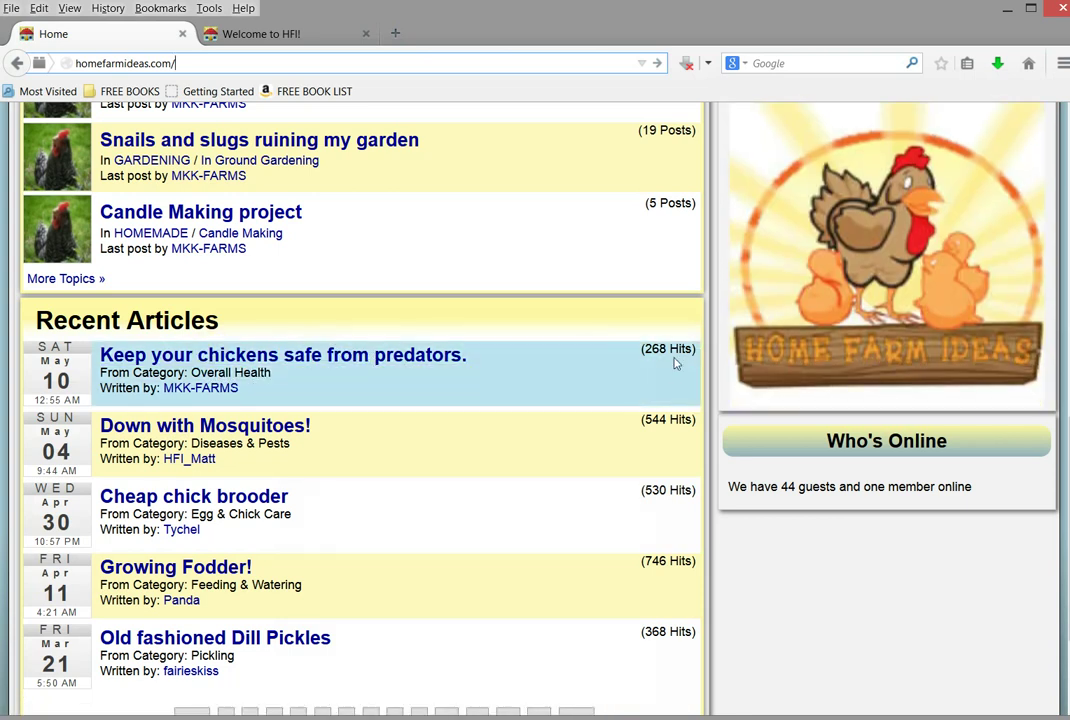
{"action": "left_click", "coordinate": [204, 389]}
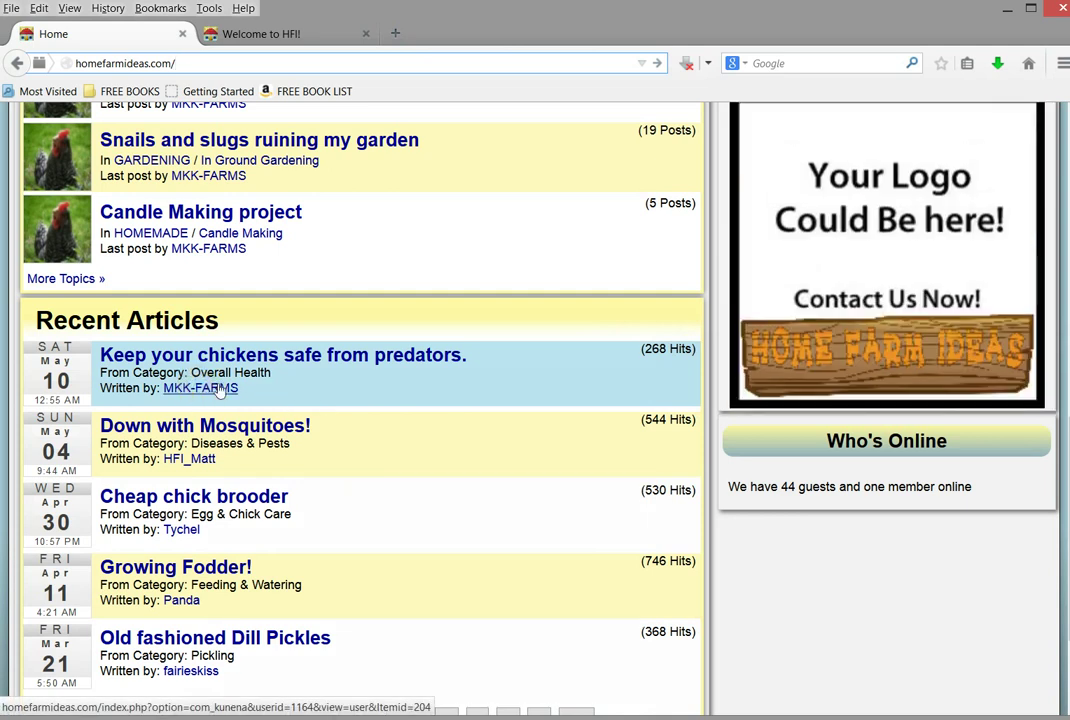
{"action": "left_click", "coordinate": [392, 387]}
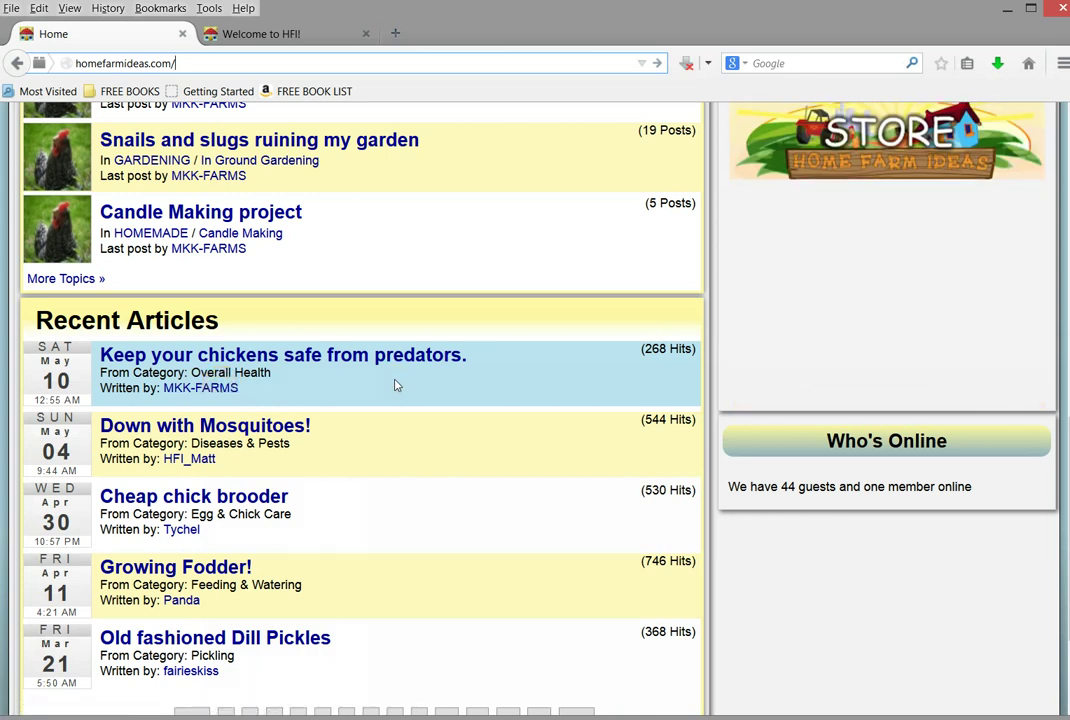
{"action": "left_click", "coordinate": [490, 400]}
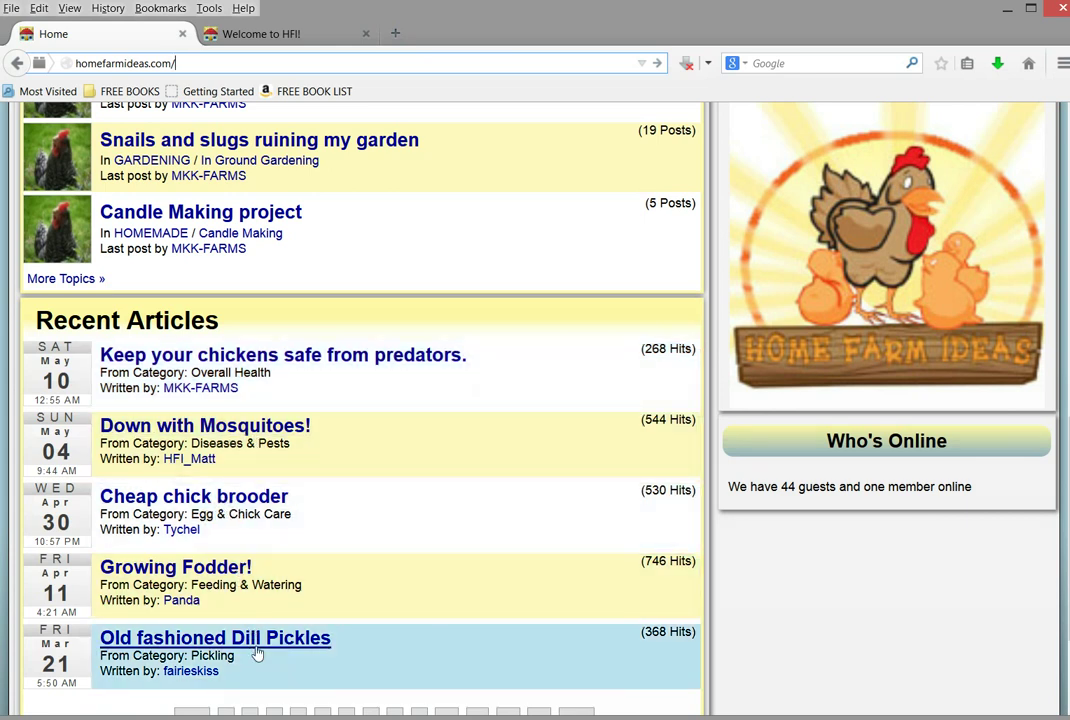
{"action": "left_click", "coordinate": [202, 354]}
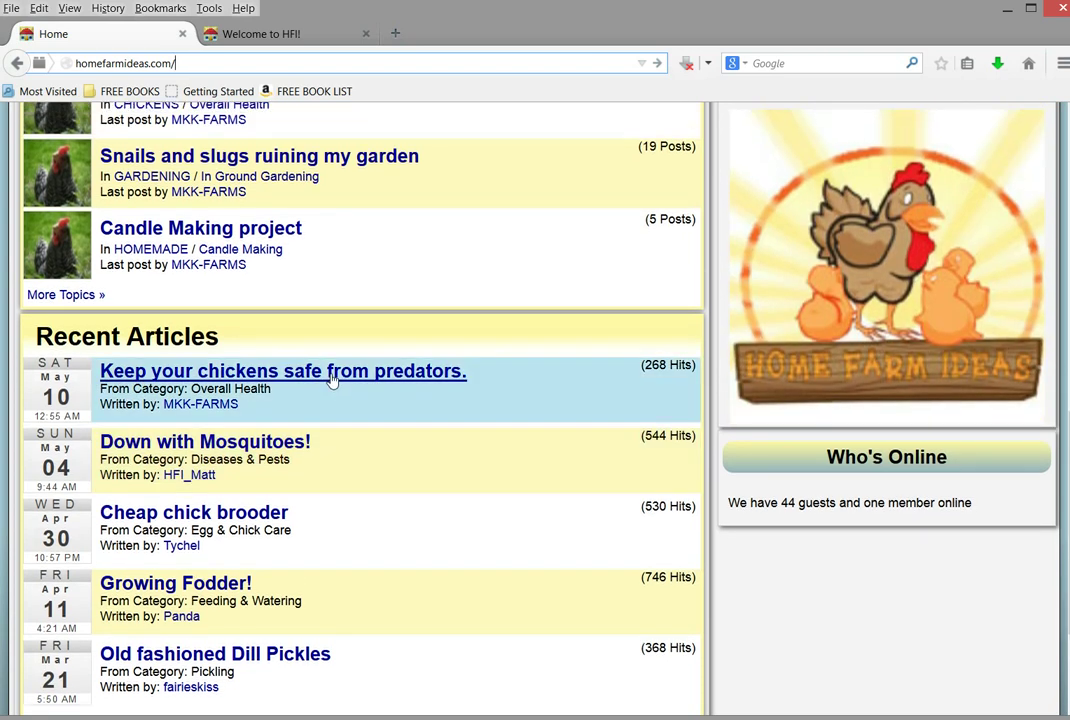
{"action": "left_click", "coordinate": [333, 379]}
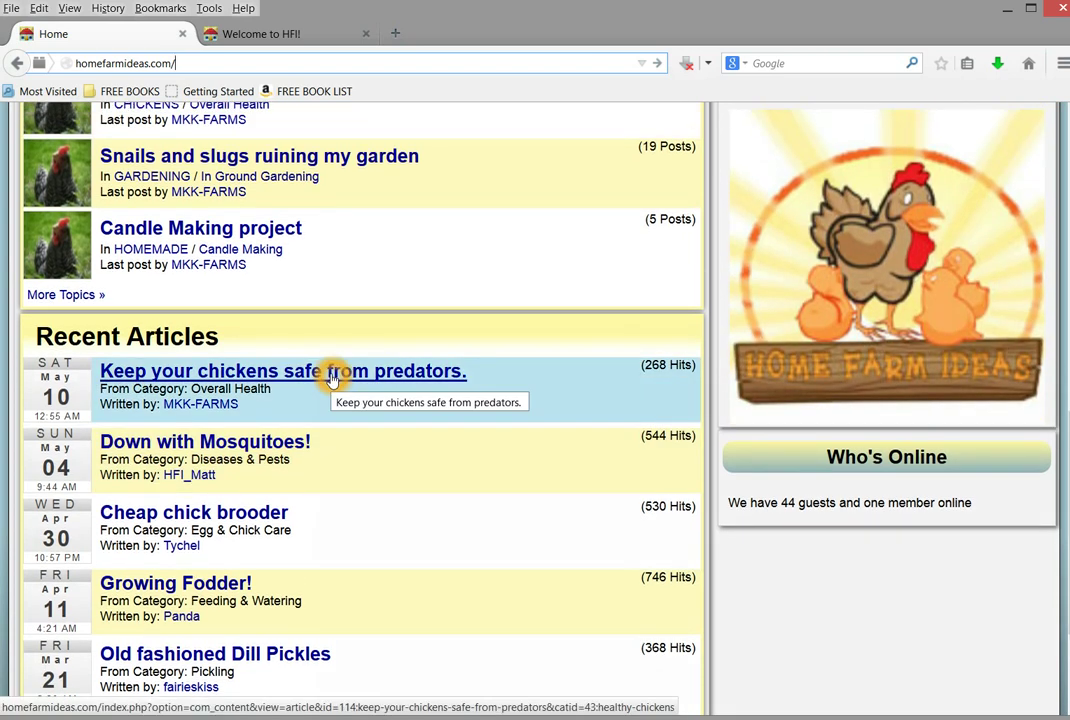
{"action": "left_click", "coordinate": [305, 378]}
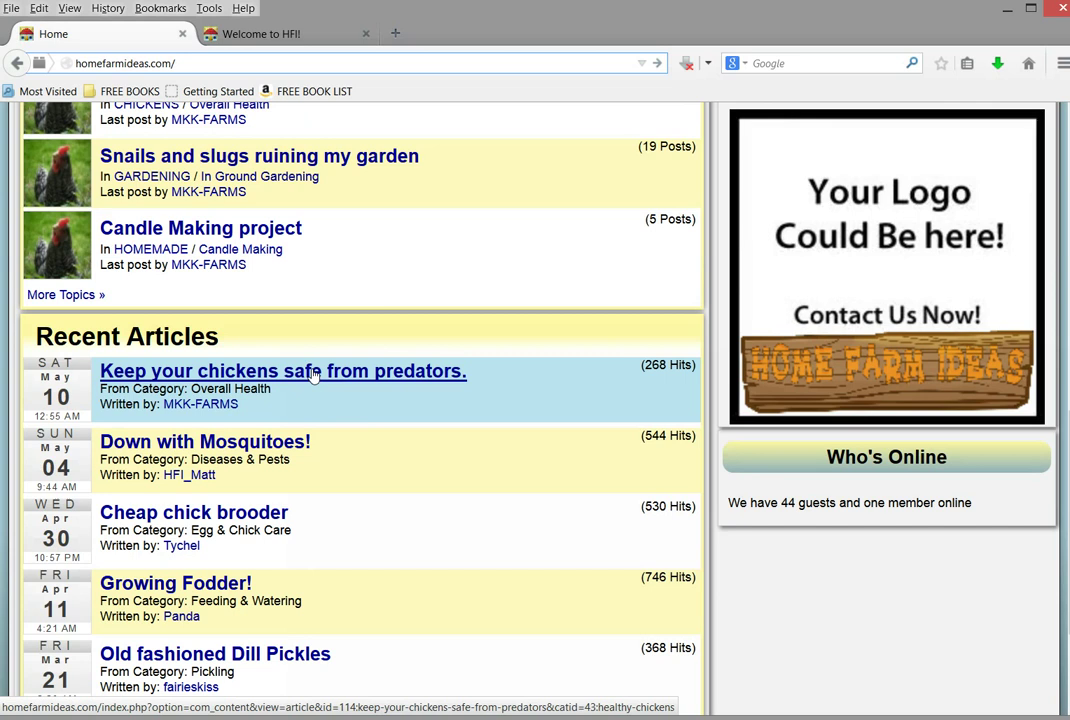
{"action": "left_click", "coordinate": [345, 380]}
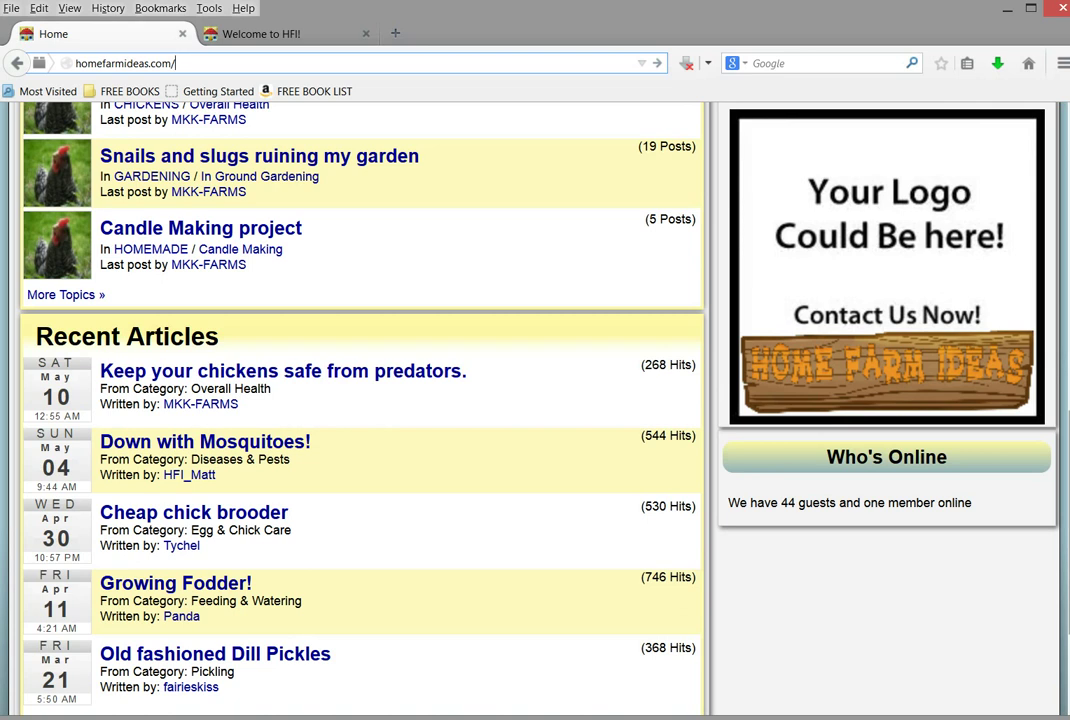
- Open the Articles listing page from the site navigation and show its category tabs and descriptions
{"action": "scroll", "coordinate": [360, 400], "scroll_direction": "up", "scroll_amount": 1}
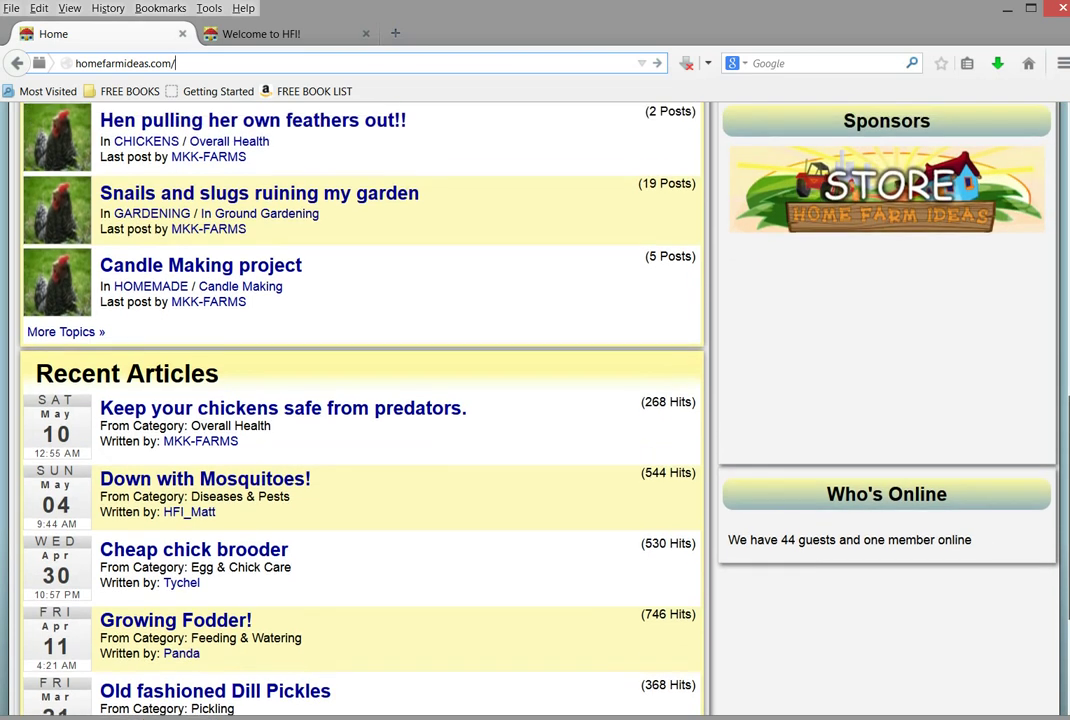
{"action": "scroll", "coordinate": [360, 400], "scroll_direction": "up", "scroll_amount": 1}
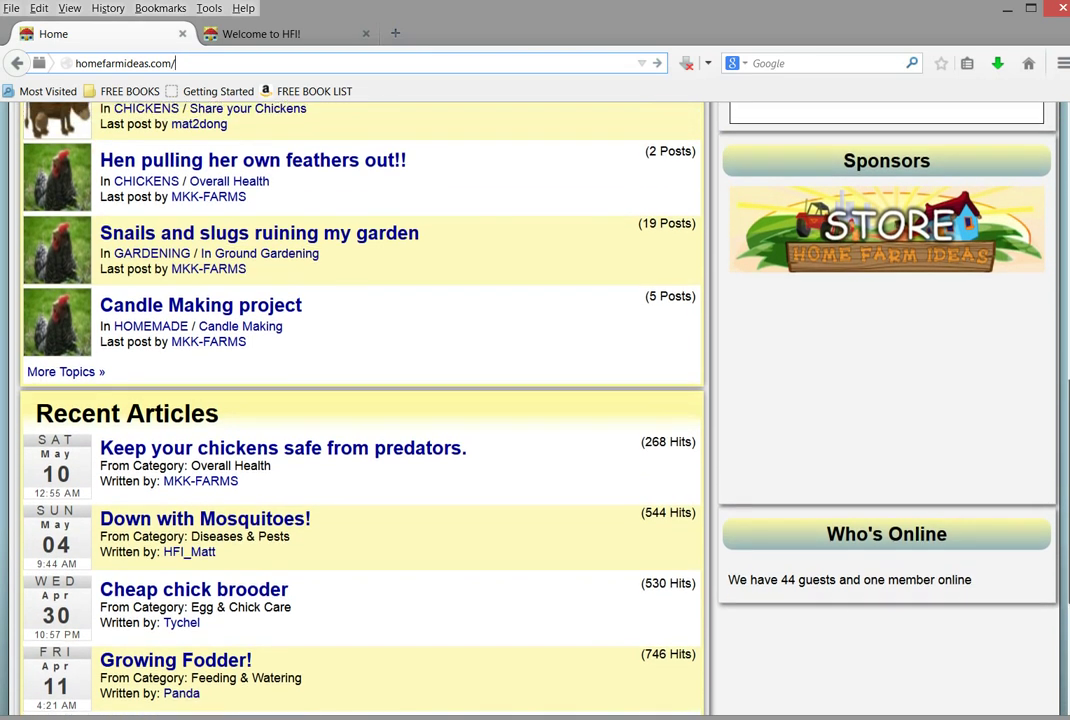
{"action": "scroll", "coordinate": [360, 400], "scroll_direction": "up", "scroll_amount": 2}
{"action": "scroll", "coordinate": [1050, 203], "scroll_direction": "up", "scroll_amount": 8}
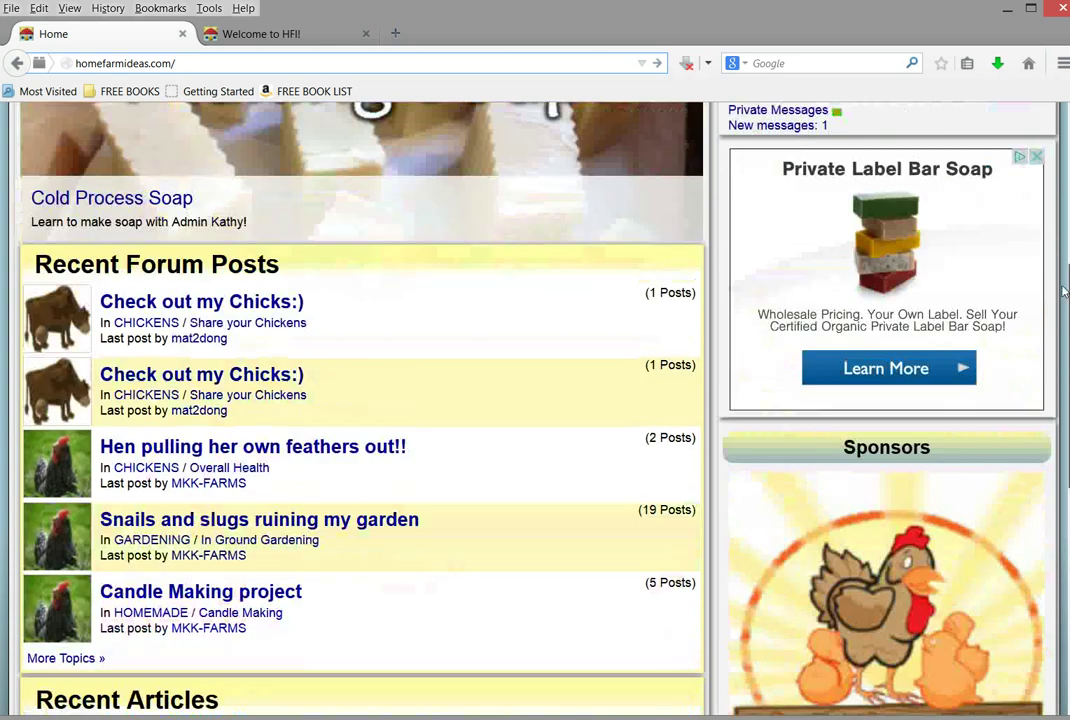
{"action": "scroll", "coordinate": [1050, 203], "scroll_direction": "up", "scroll_amount": 2}
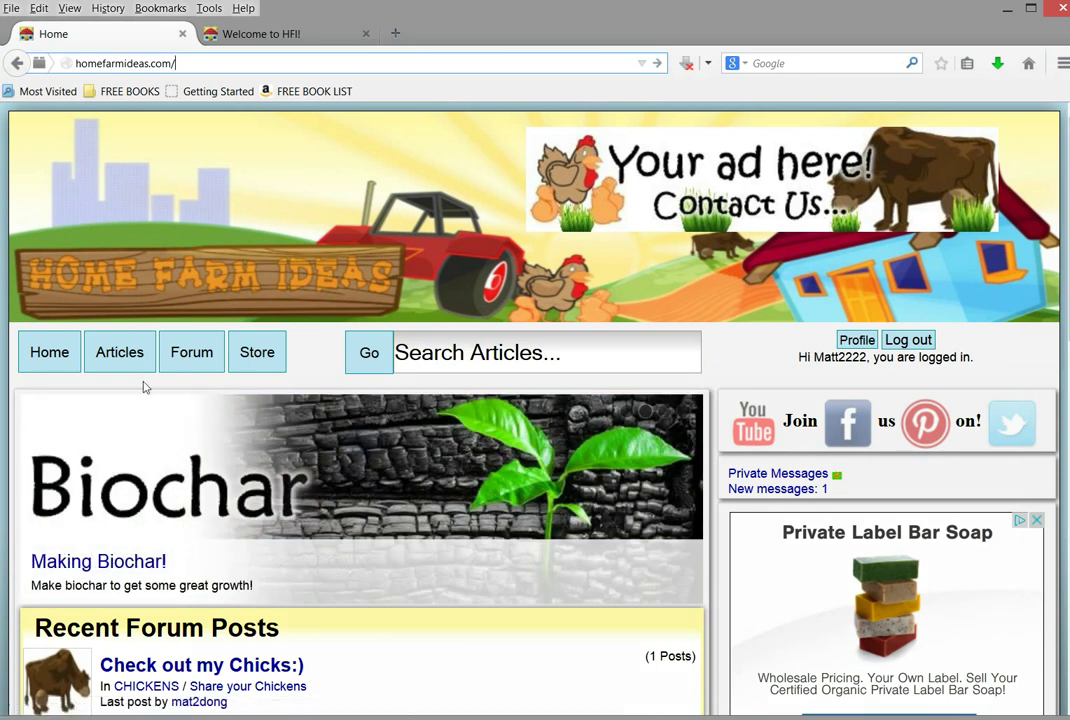
{"action": "left_click", "coordinate": [110, 362]}
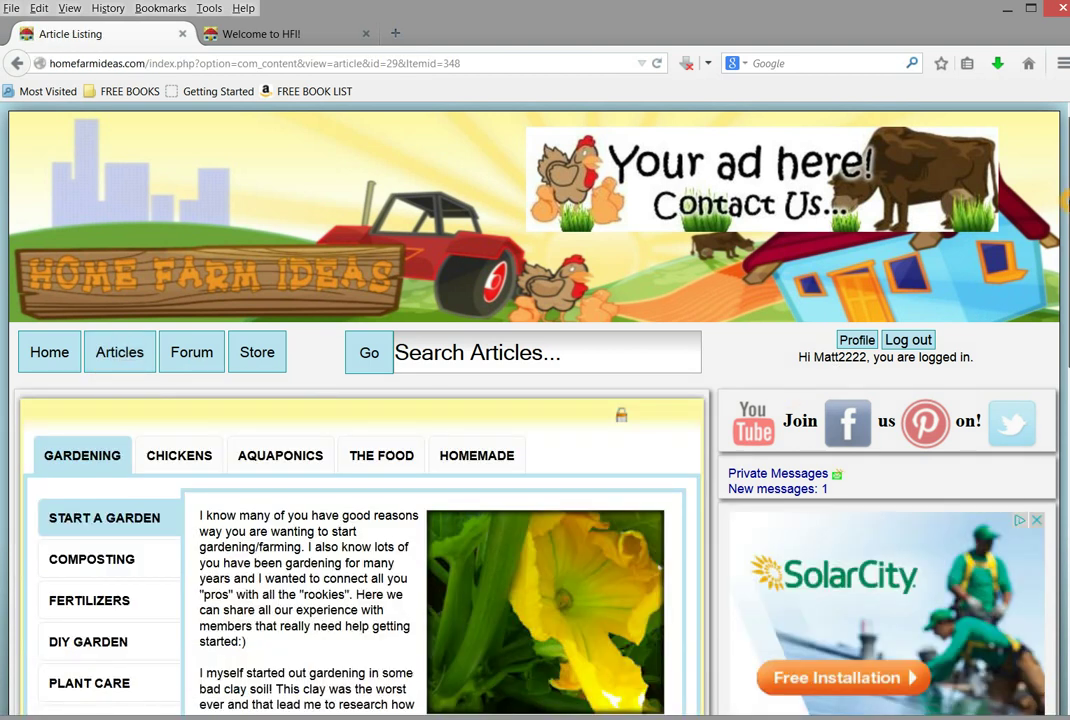
{"action": "scroll", "coordinate": [447, 400], "scroll_direction": "down", "scroll_amount": 3}
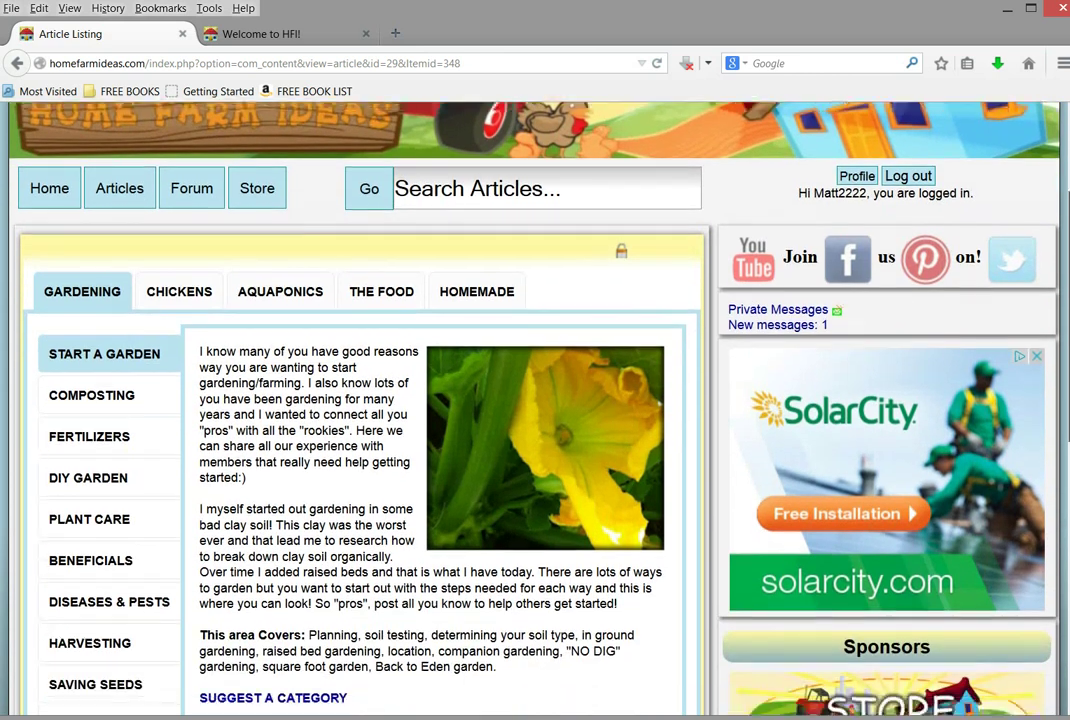
{"action": "scroll", "coordinate": [447, 400], "scroll_direction": "down", "scroll_amount": 3}
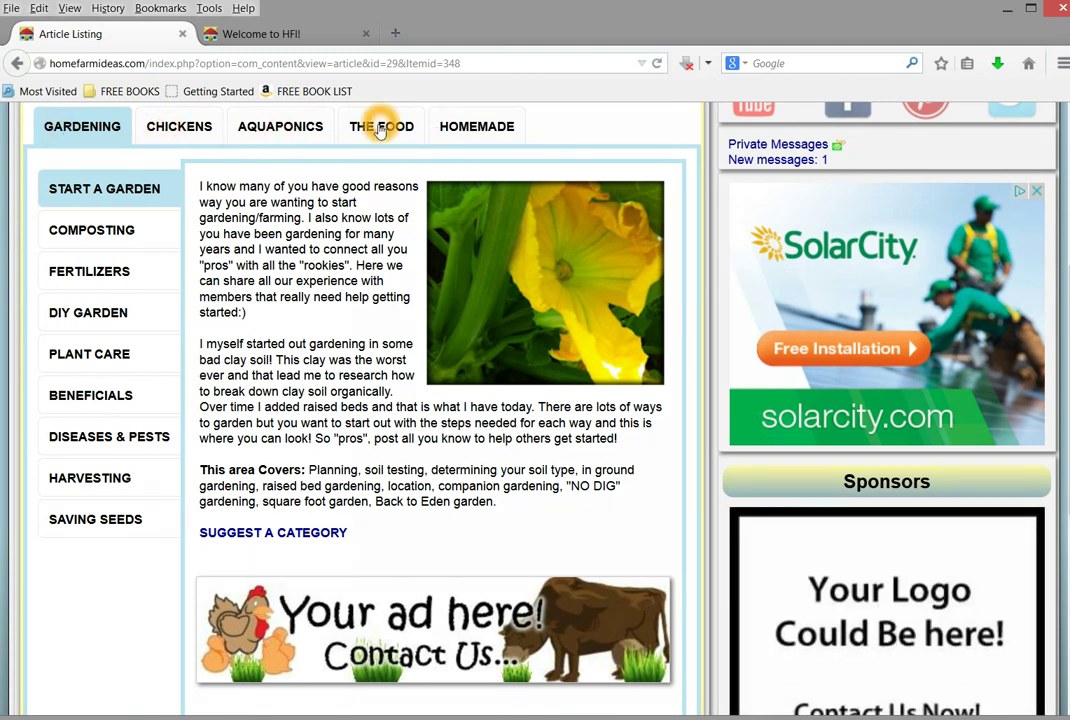
- Open the Homemade article category and look over its subcategories, such as Body Care, Candle Making, Cleaning Products and Pottery
{"action": "left_click", "coordinate": [478, 135]}
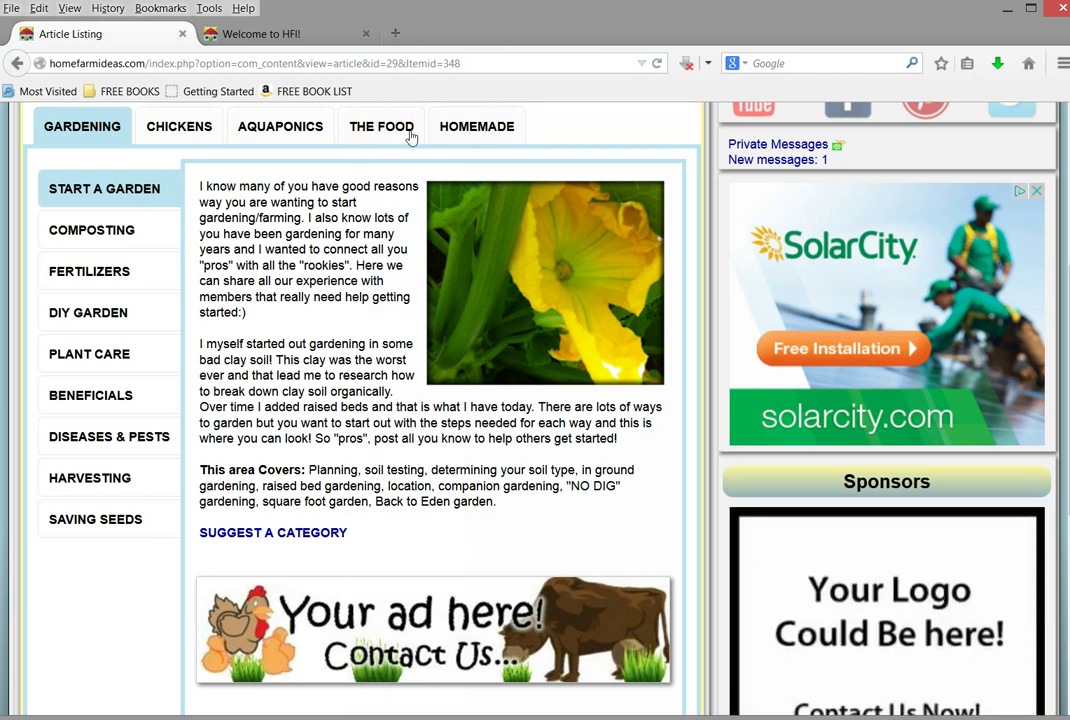
{"action": "left_click", "coordinate": [411, 137]}
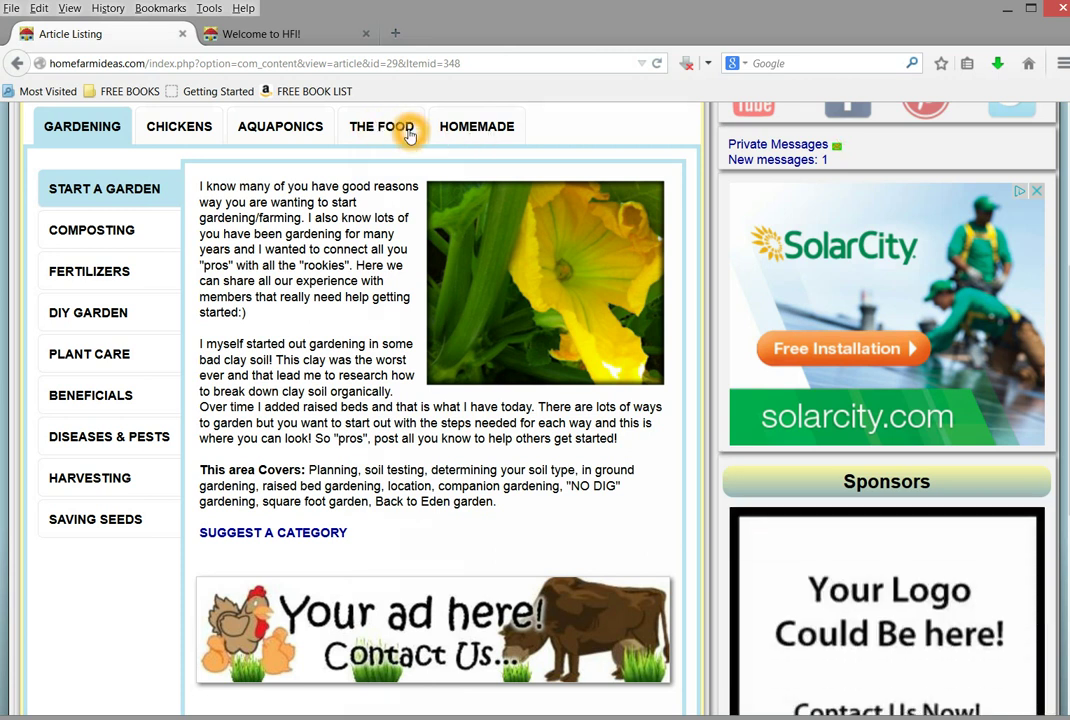
{"action": "left_click", "coordinate": [473, 131]}
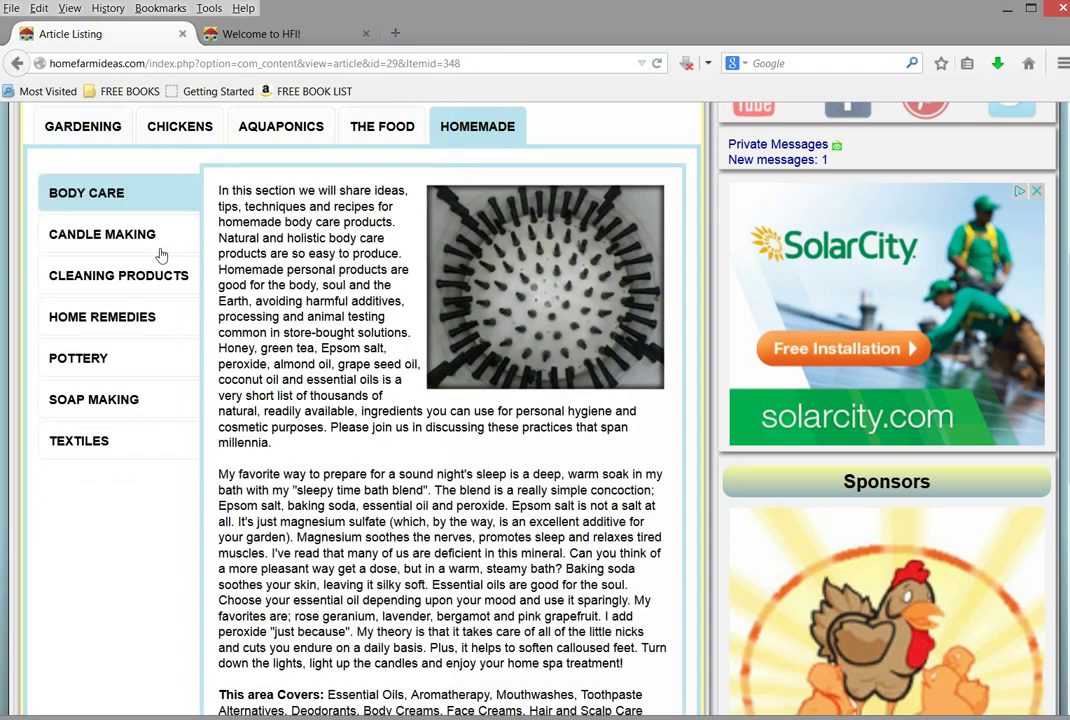
{"action": "left_click", "coordinate": [88, 200]}
{"action": "left_click", "coordinate": [76, 232]}
{"action": "left_click", "coordinate": [80, 277]}
{"action": "left_click", "coordinate": [150, 279]}
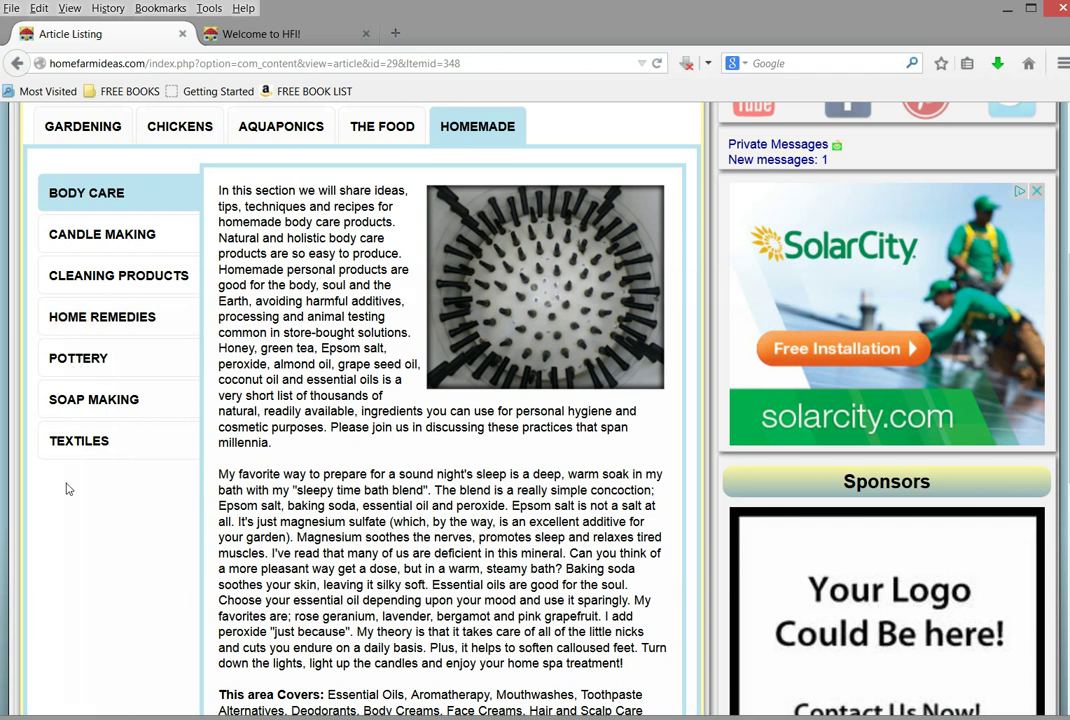
{"action": "left_click", "coordinate": [86, 370]}
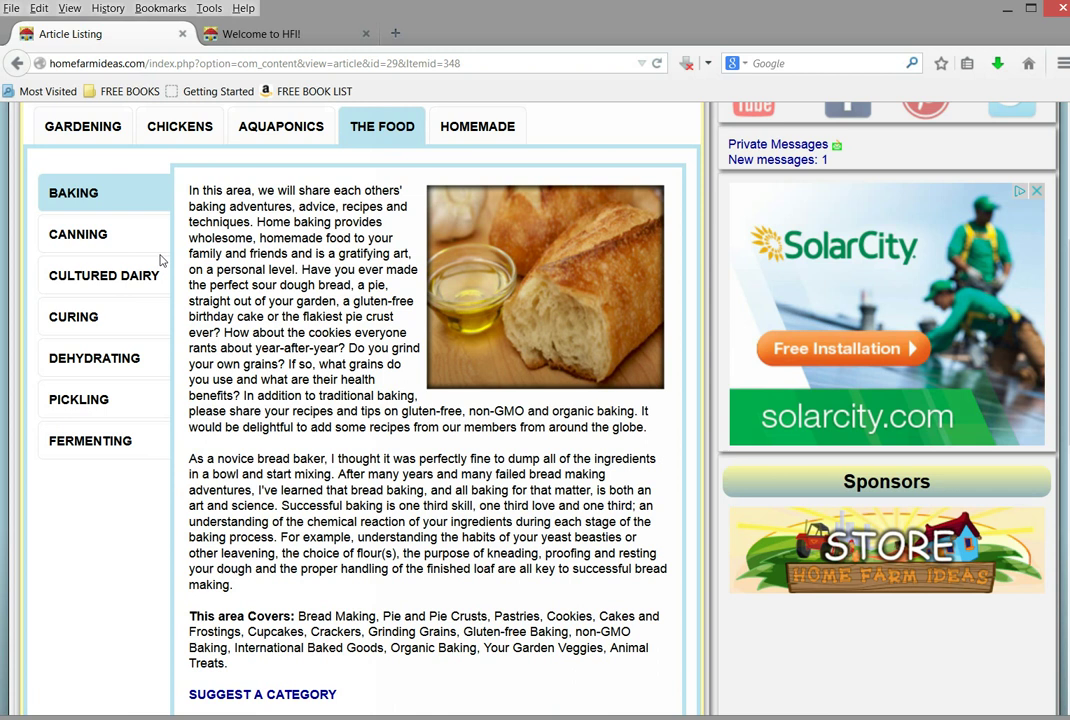
- View the Aquaponics and Chickens article categories, reviewing the Chickens subcategories from New to Chickens to Eggs & Processing
{"action": "left_click", "coordinate": [278, 126]}
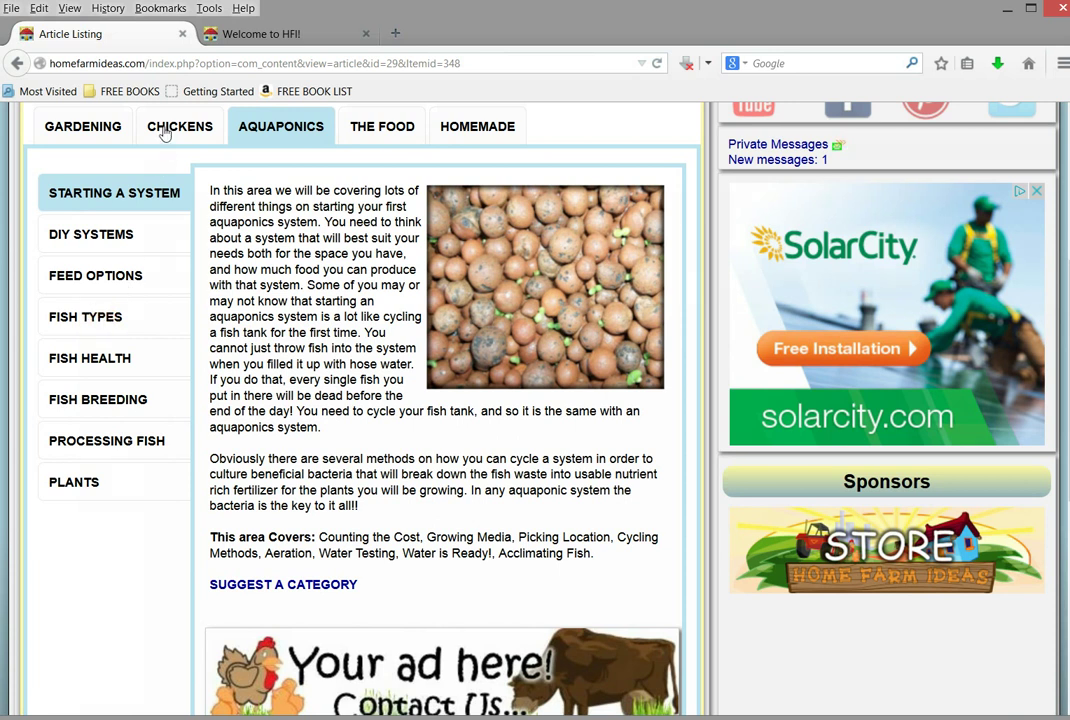
{"action": "left_click", "coordinate": [165, 133]}
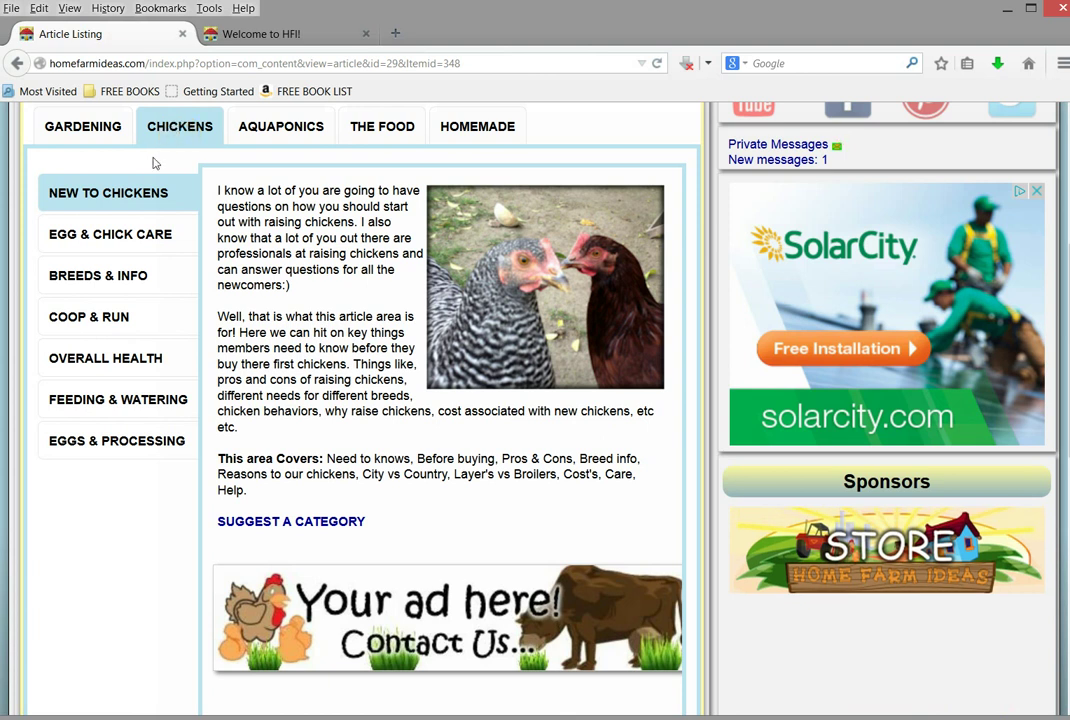
{"action": "left_click", "coordinate": [139, 192]}
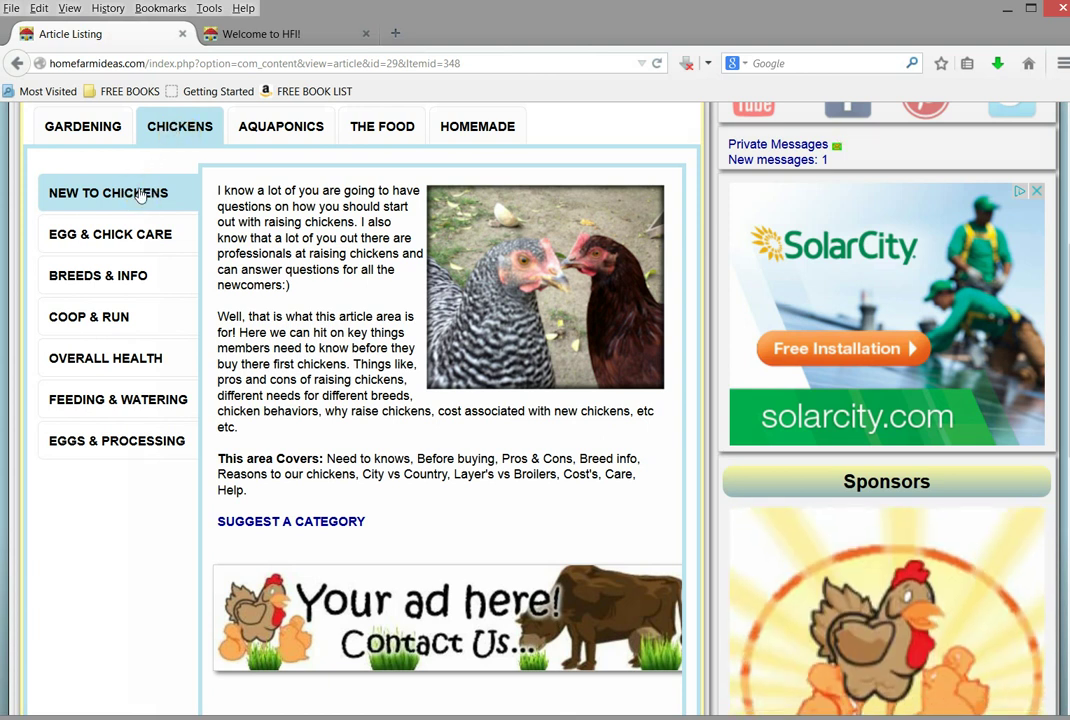
{"action": "left_click", "coordinate": [112, 452]}
- Return to the Gardening category, look through its subcategories and show the Beneficials description
{"action": "left_click", "coordinate": [93, 130]}
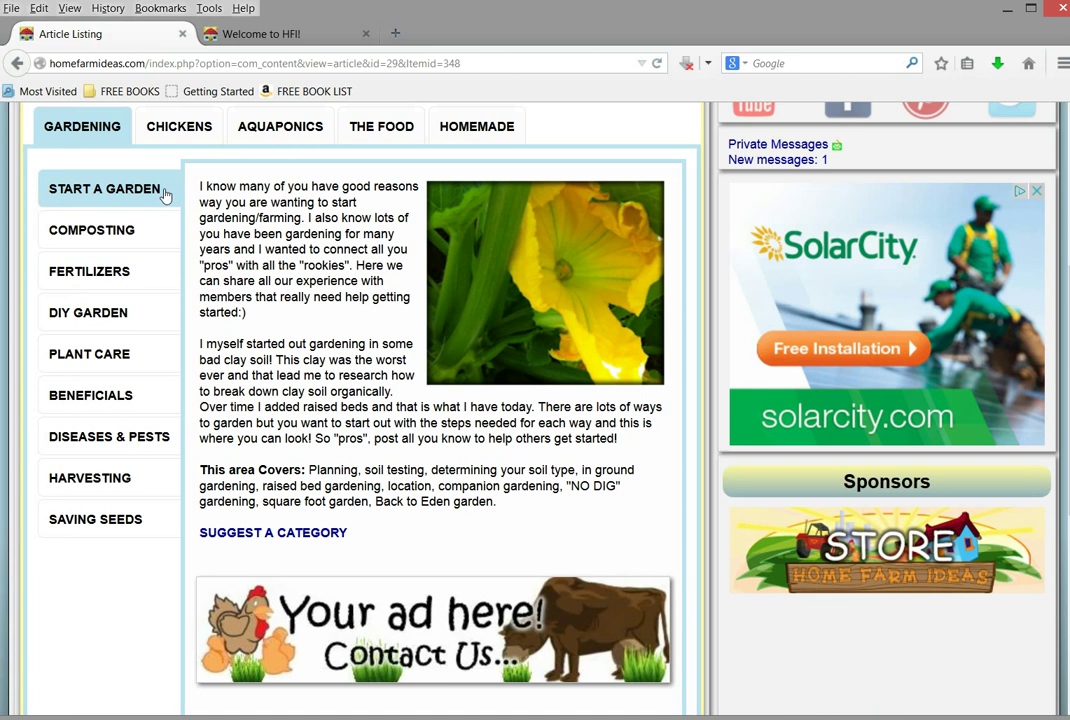
{"action": "left_click", "coordinate": [131, 187]}
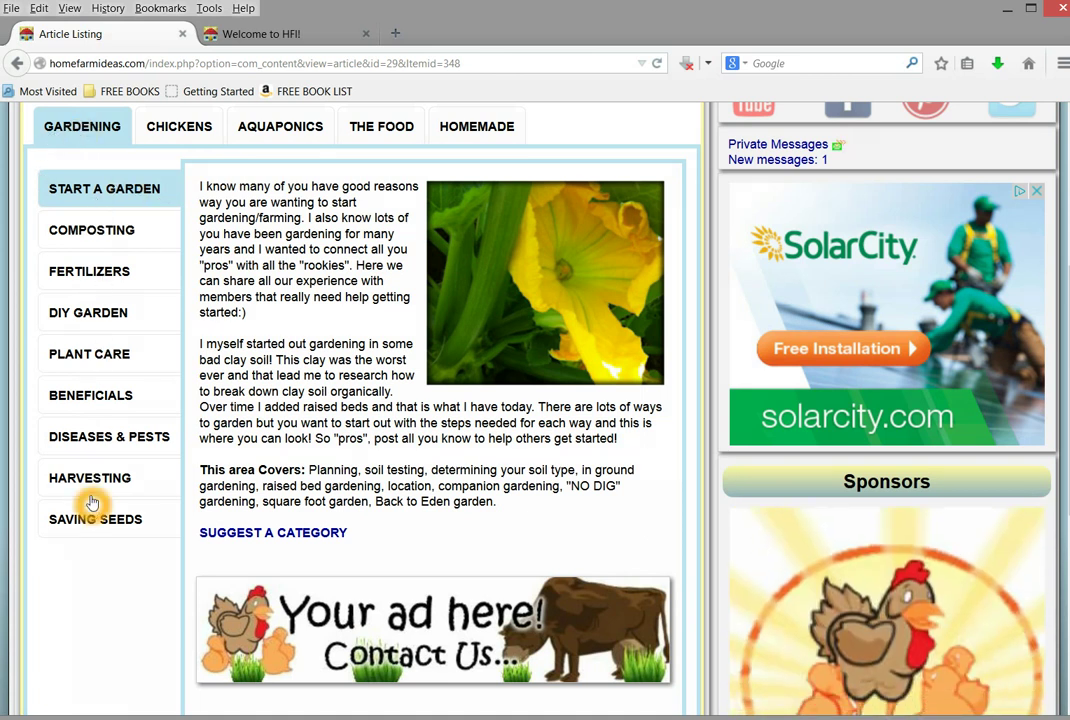
{"action": "left_click", "coordinate": [105, 194]}
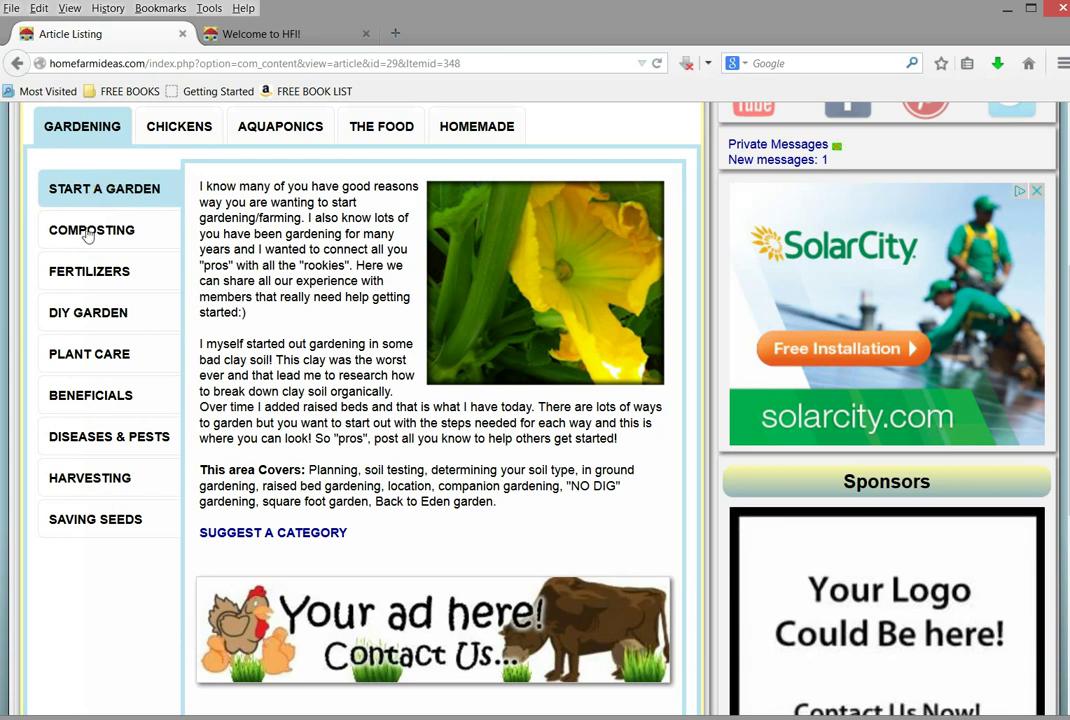
{"action": "mouse_move", "coordinate": [70, 285]}
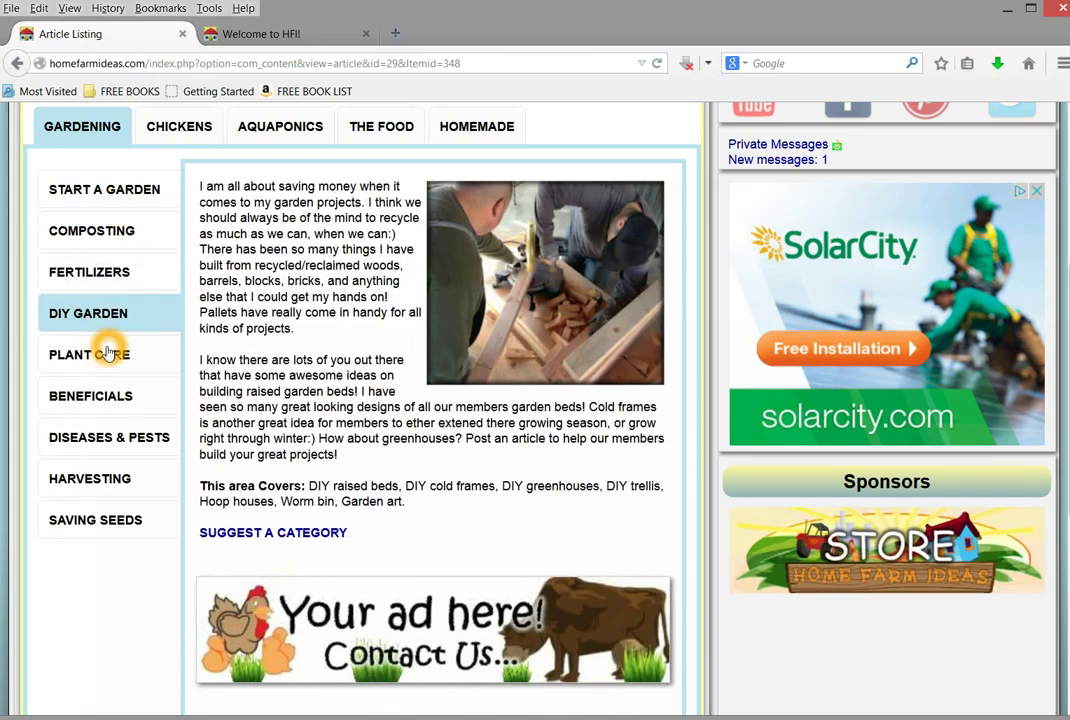
{"action": "mouse_move", "coordinate": [100, 358]}
{"action": "mouse_move", "coordinate": [97, 404]}
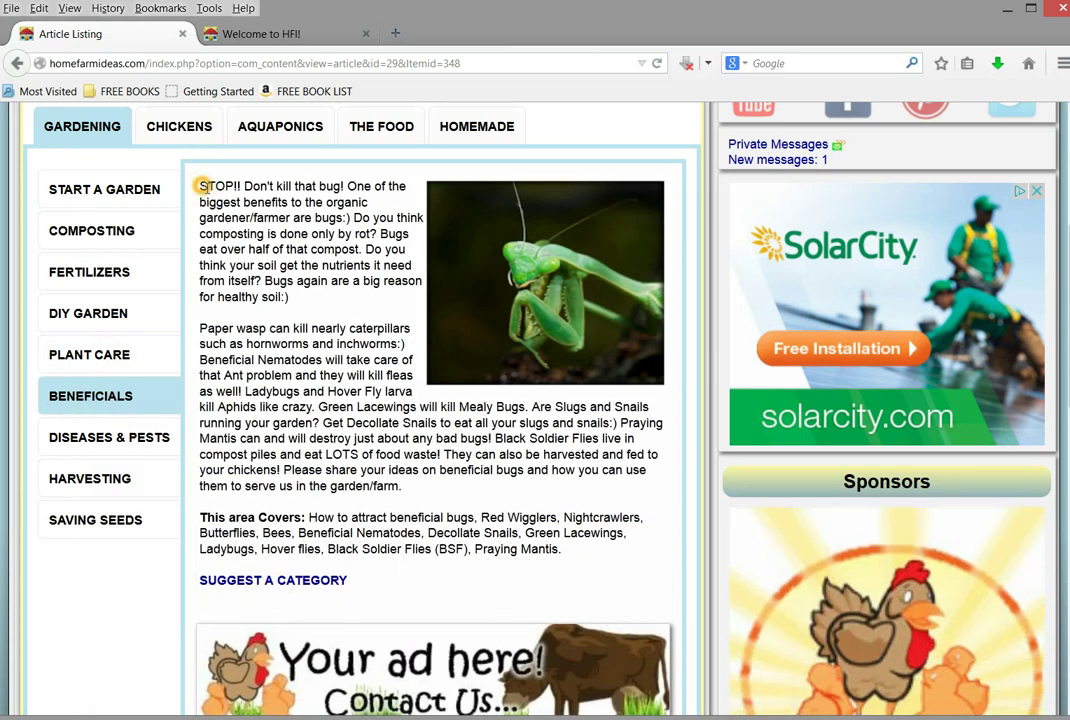
- Highlight the Beneficials introduction text, followed by the "This area Covers:" label below it
{"action": "left_click_drag", "start_coordinate": [201, 186], "coordinate": [447, 485]}
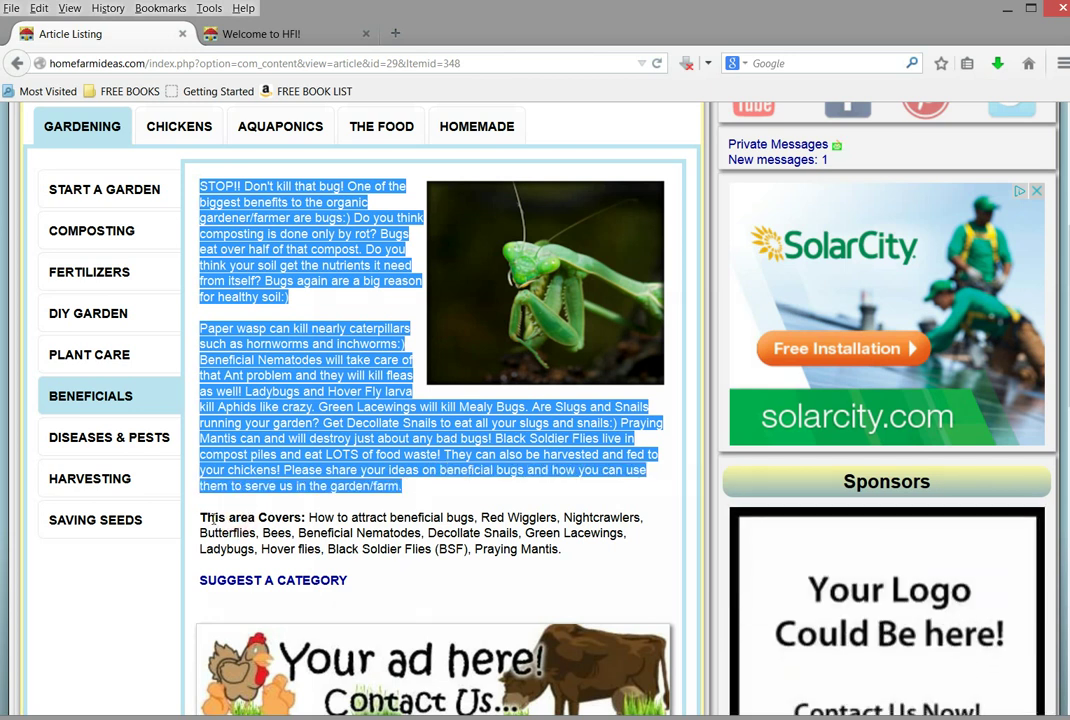
{"action": "left_click", "coordinate": [202, 518]}
{"action": "left_click_drag", "start_coordinate": [250, 518], "coordinate": [291, 520]}
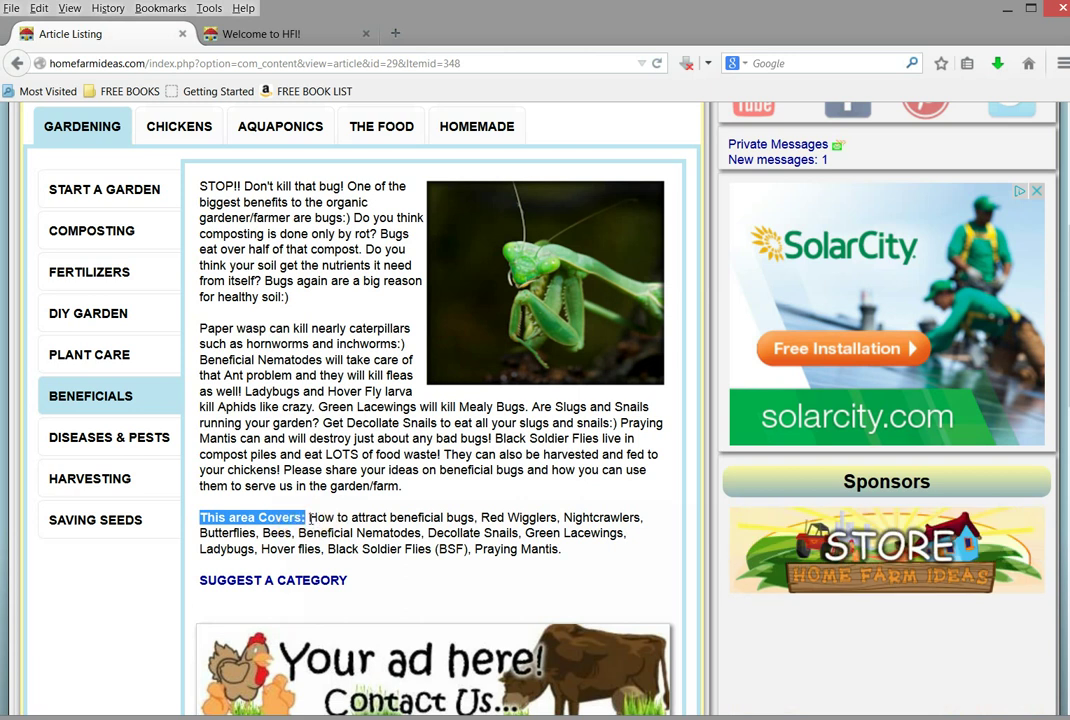
- Highlight the list of topics following "This area Covers:" in the Beneficials description and view the Create Article option below it
{"action": "left_click_drag", "start_coordinate": [309, 517], "coordinate": [568, 549]}
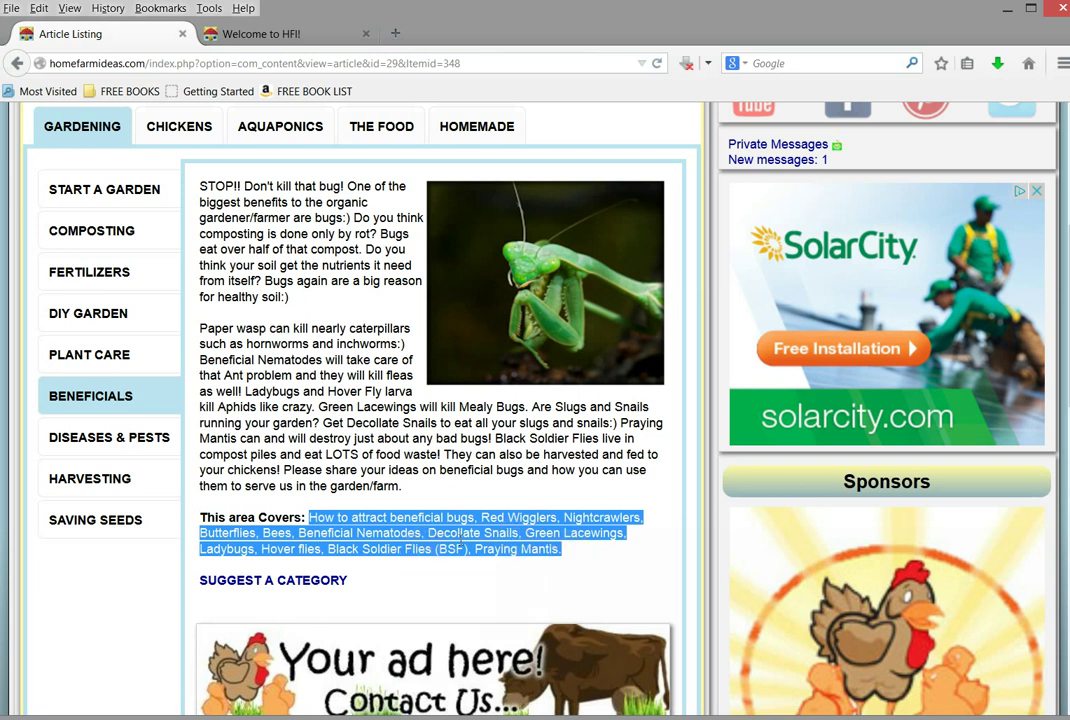
{"action": "left_click", "coordinate": [307, 586]}
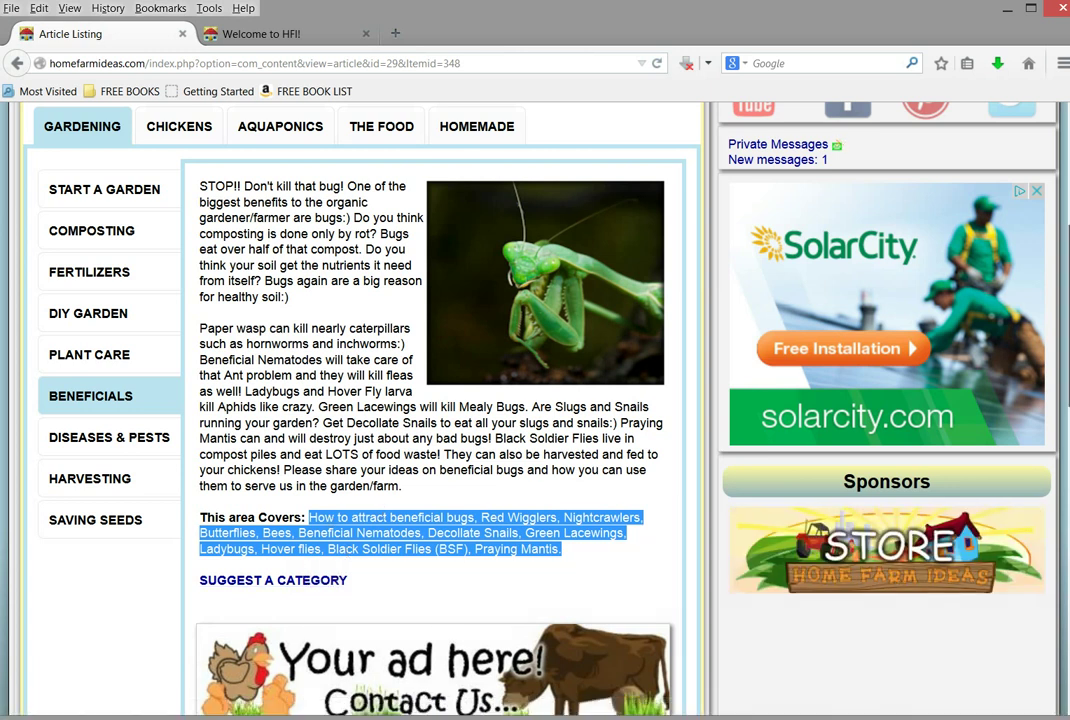
{"action": "scroll", "coordinate": [440, 400], "scroll_direction": "down", "scroll_amount": 6}
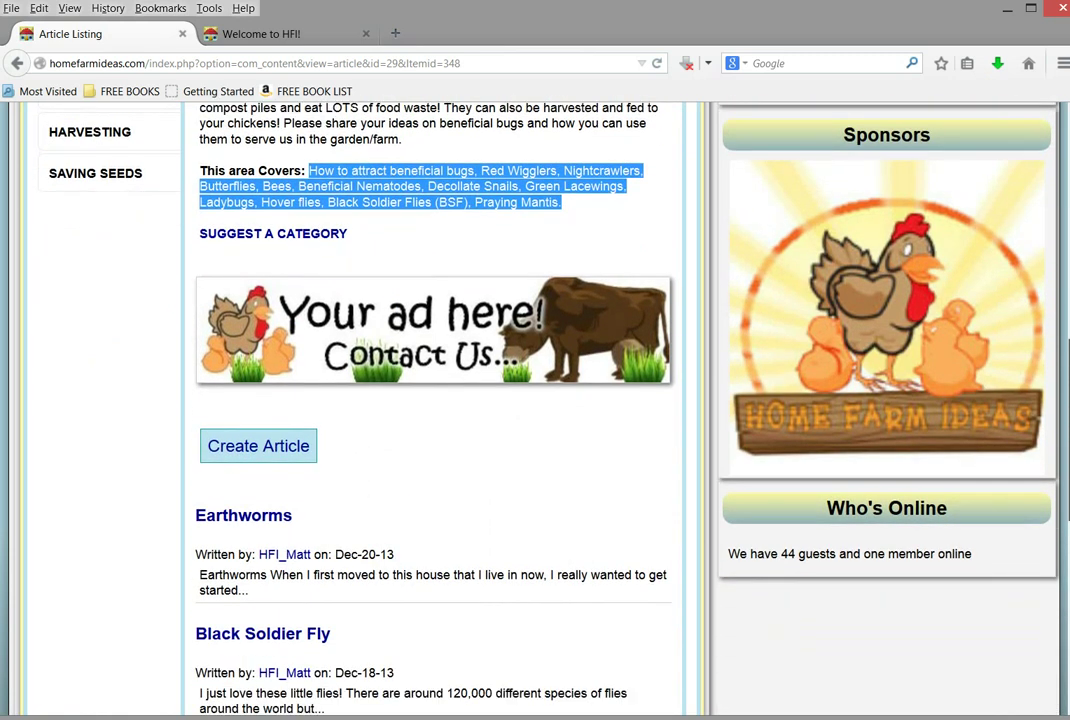
{"action": "left_click", "coordinate": [240, 455]}
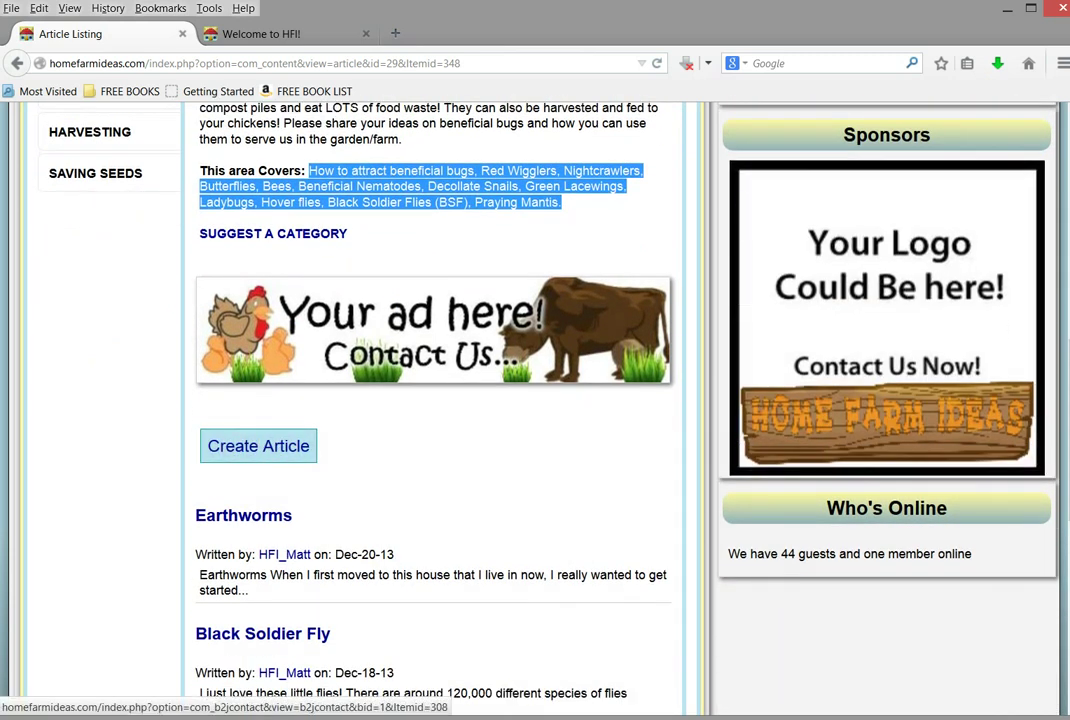
- Look over the articles listed under Beneficials, from Earthworms and Black Soldier Fly to Yellow Jacket Wasp
{"action": "scroll", "coordinate": [440, 400], "scroll_direction": "down", "scroll_amount": 4}
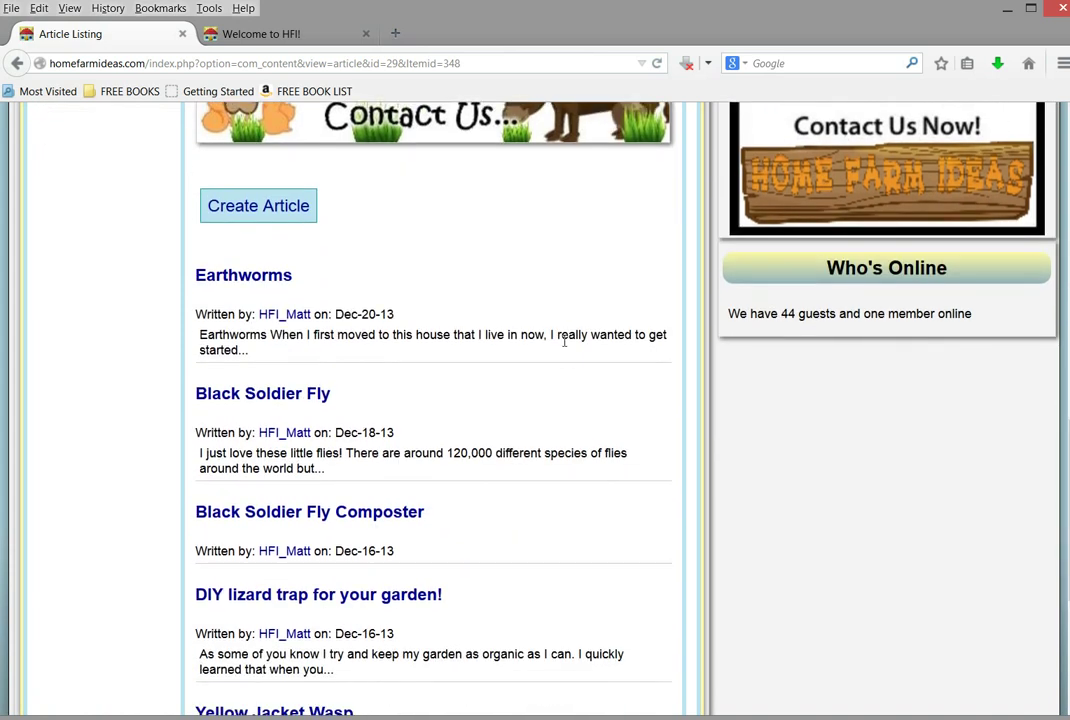
{"action": "left_click", "coordinate": [437, 291]}
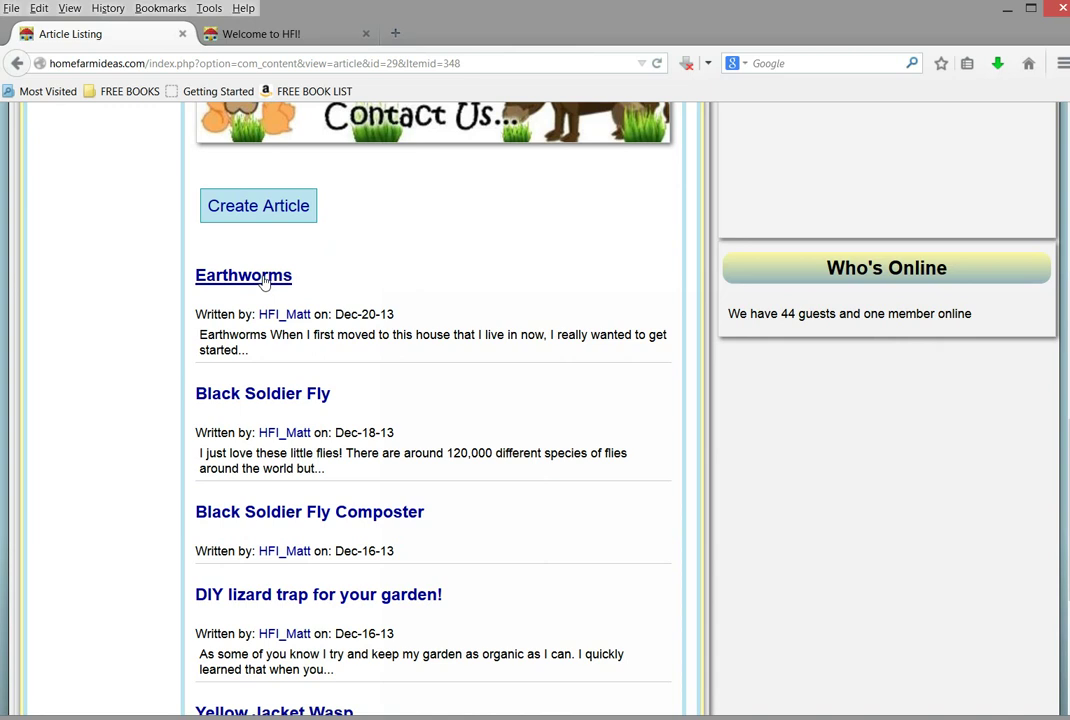
{"action": "left_click_drag", "start_coordinate": [239, 394], "coordinate": [290, 390]}
{"action": "left_click", "coordinate": [461, 282]}
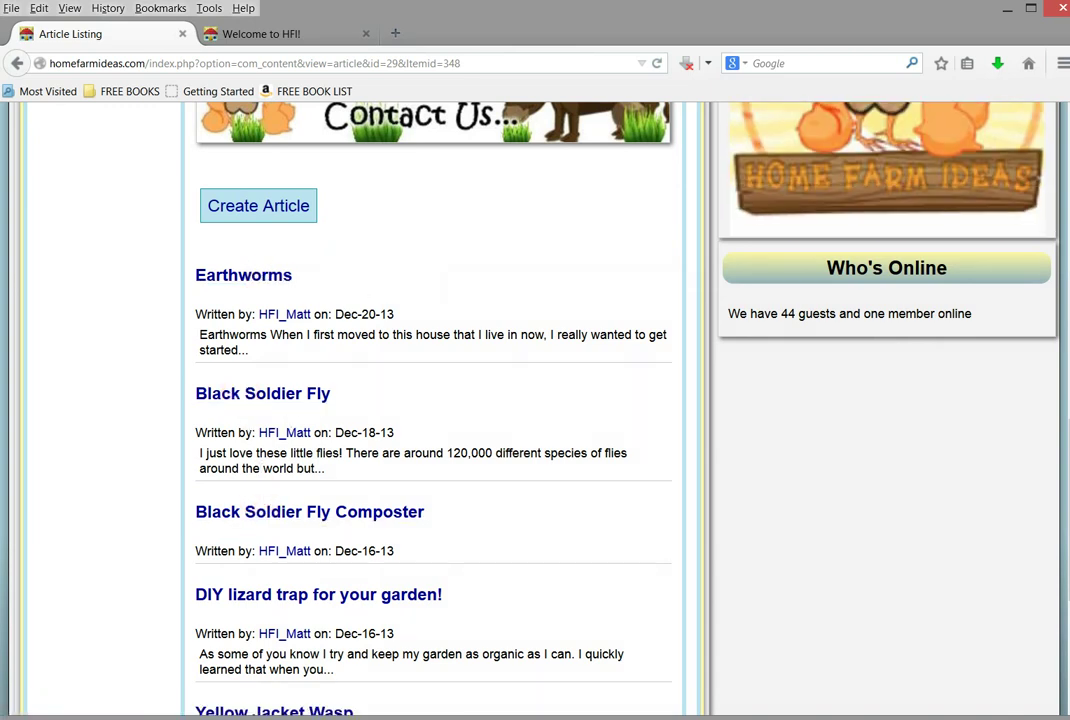
{"action": "scroll", "coordinate": [430, 400], "scroll_direction": "down", "scroll_amount": 3}
{"action": "scroll", "coordinate": [430, 400], "scroll_direction": "up", "scroll_amount": 2}
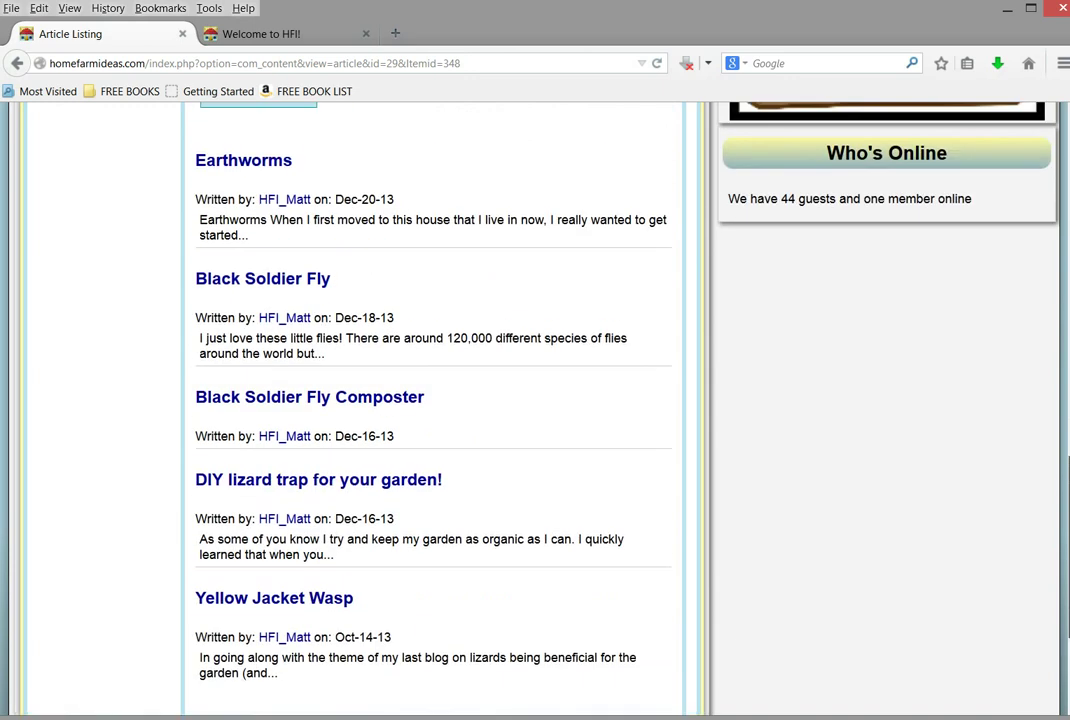
{"action": "scroll", "coordinate": [450, 400], "scroll_direction": "up", "scroll_amount": 3}
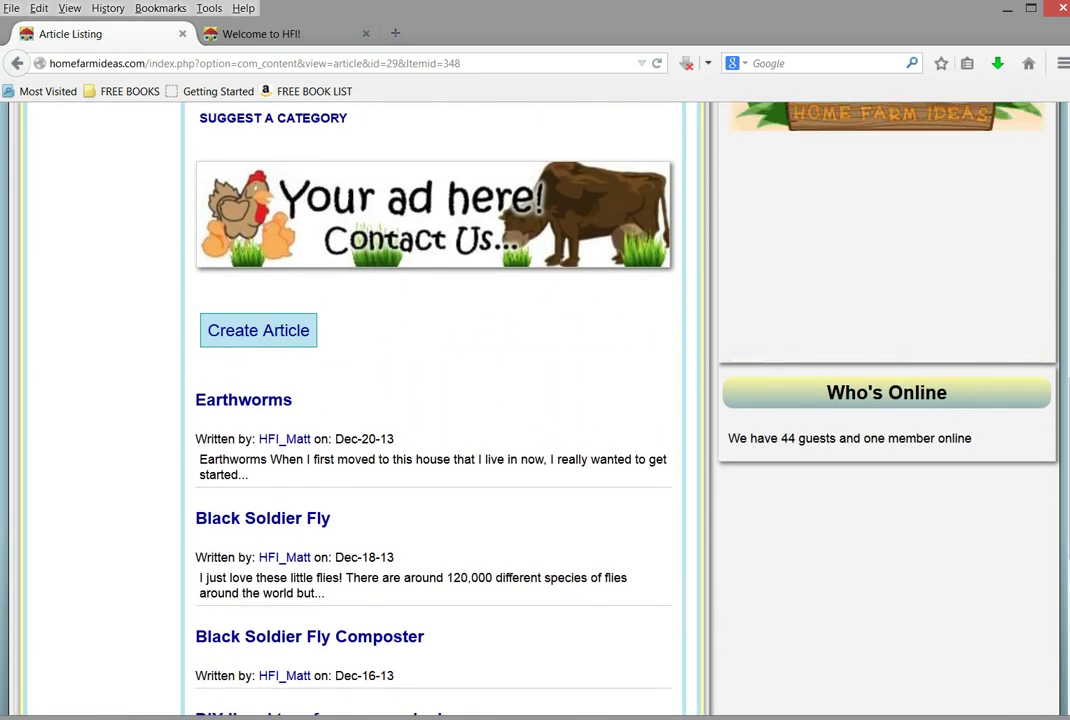
{"action": "left_click", "coordinate": [499, 396]}
{"action": "scroll", "coordinate": [597, 502], "scroll_direction": "up", "scroll_amount": 3}
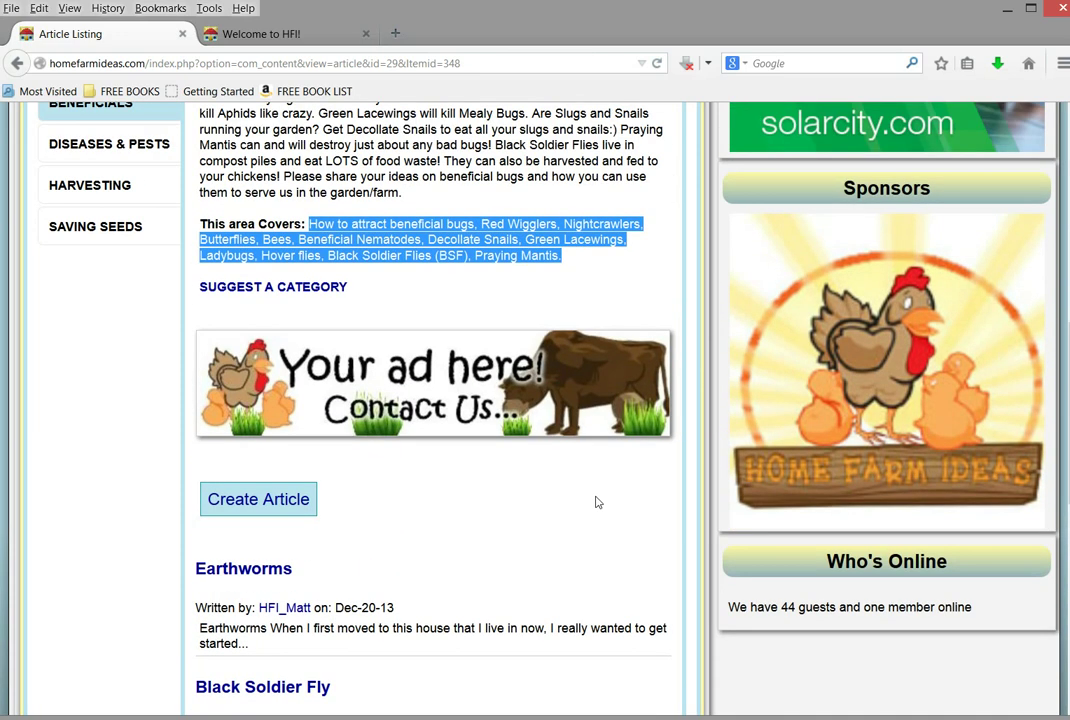
- Start a new article from the Beneficials page and title it "Check my Chicks!"
{"action": "left_click", "coordinate": [272, 510]}
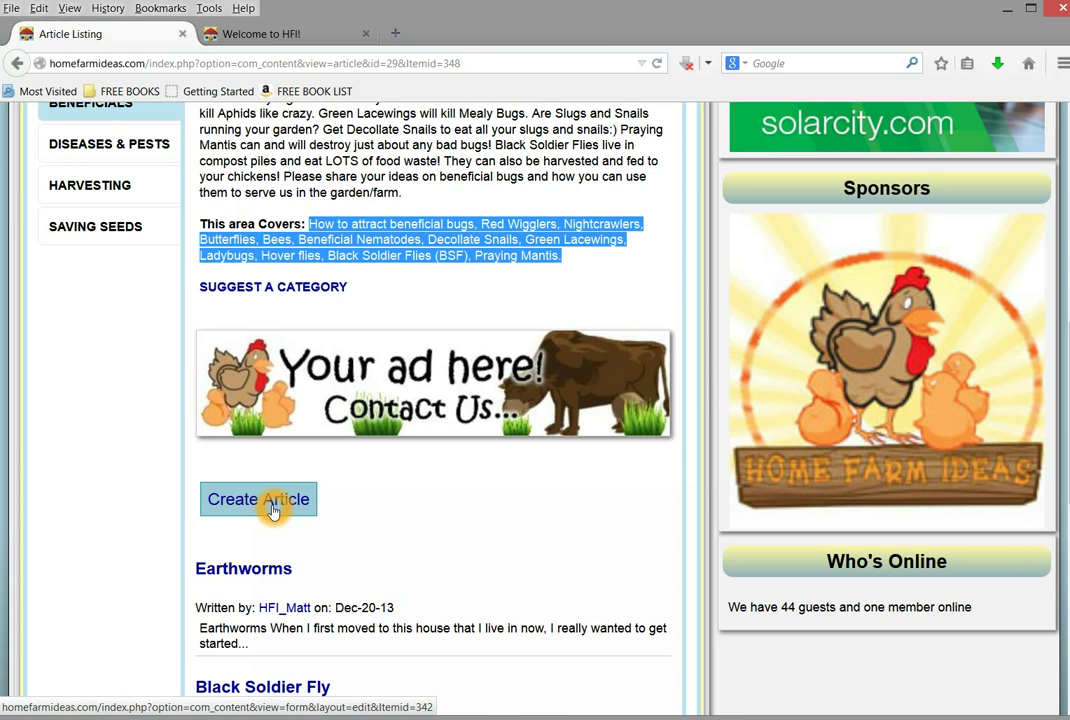
{"action": "left_click", "coordinate": [266, 499]}
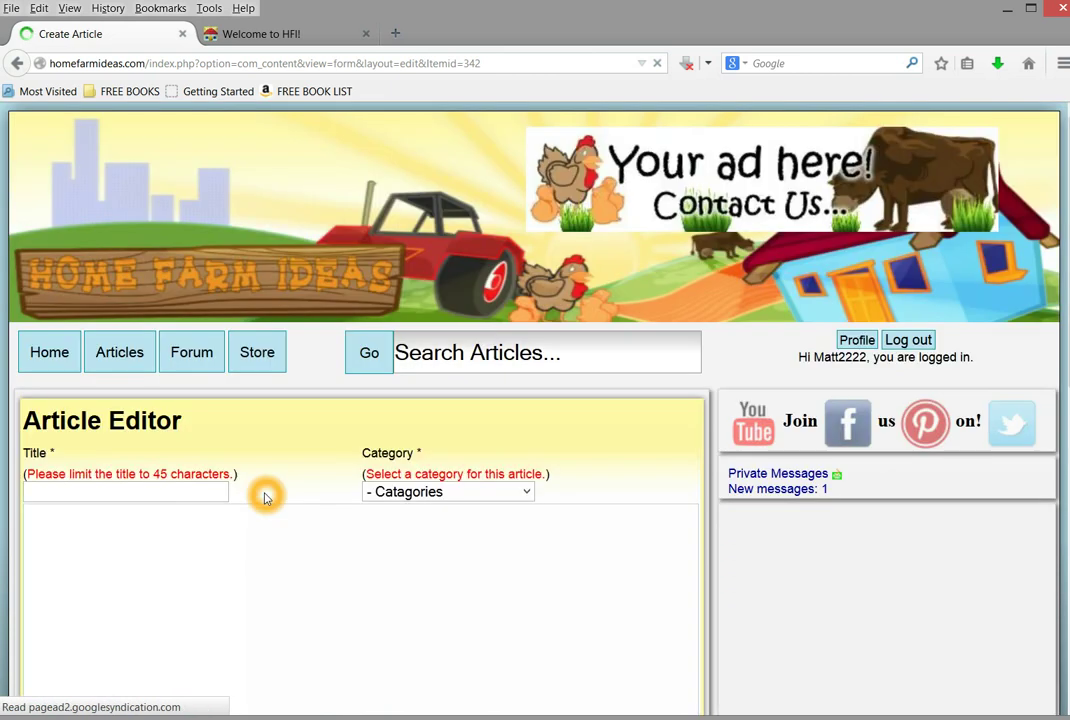
{"action": "left_click", "coordinate": [210, 494]}
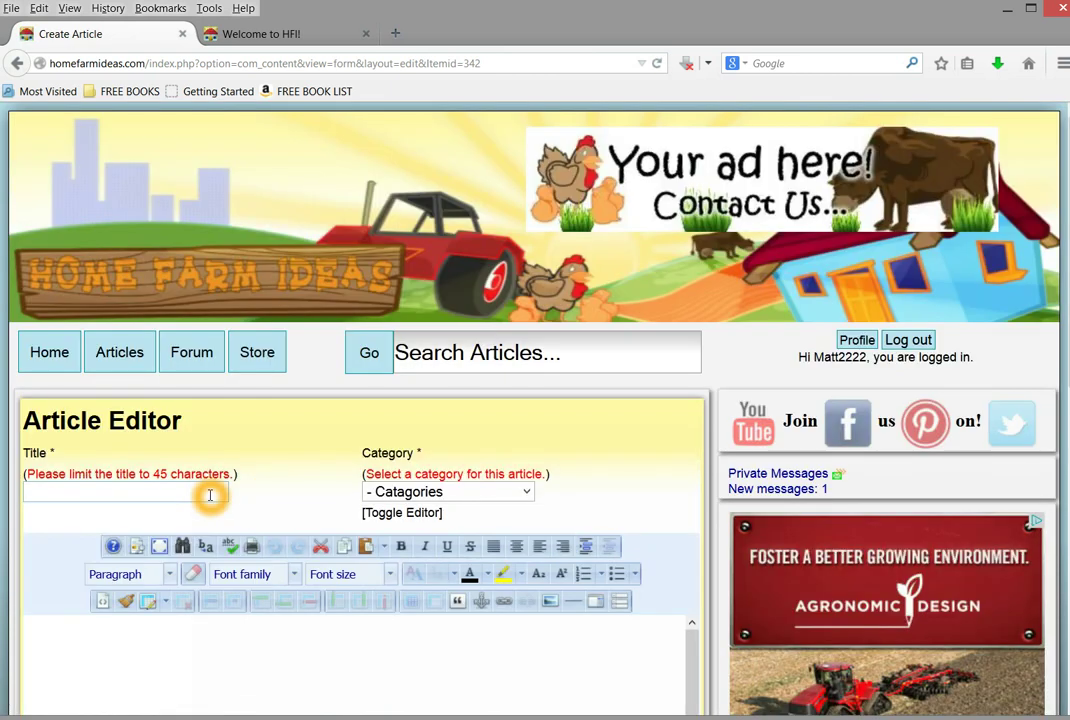
{"action": "left_click", "coordinate": [210, 494]}
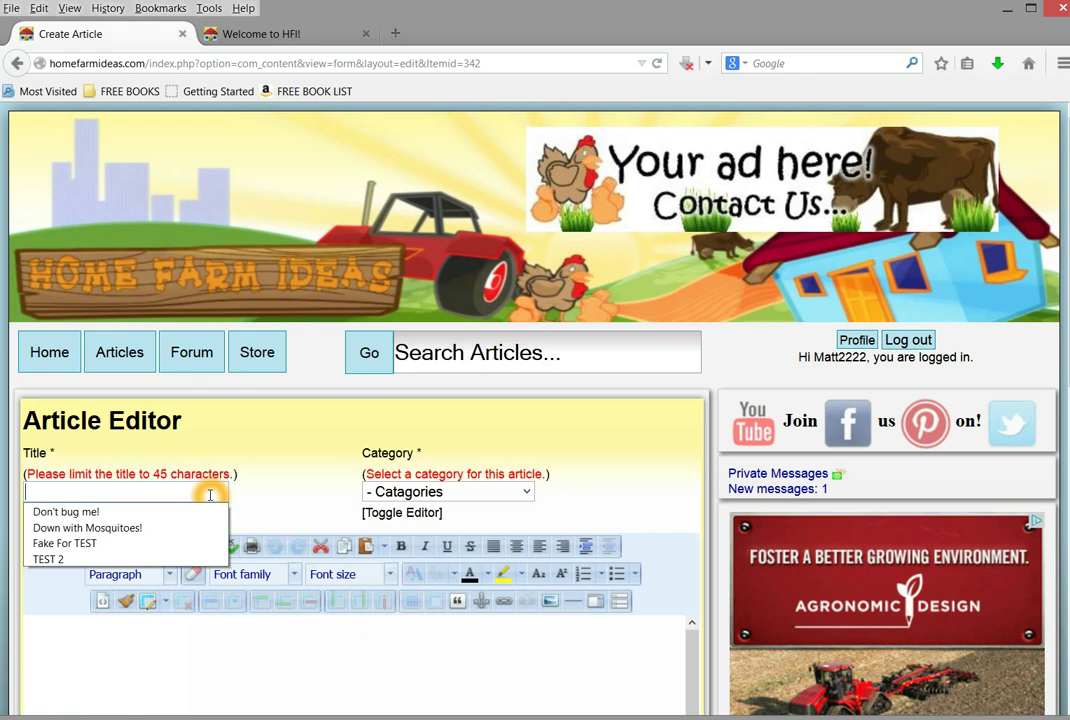
{"action": "type", "text": "Check my Chicks!"}
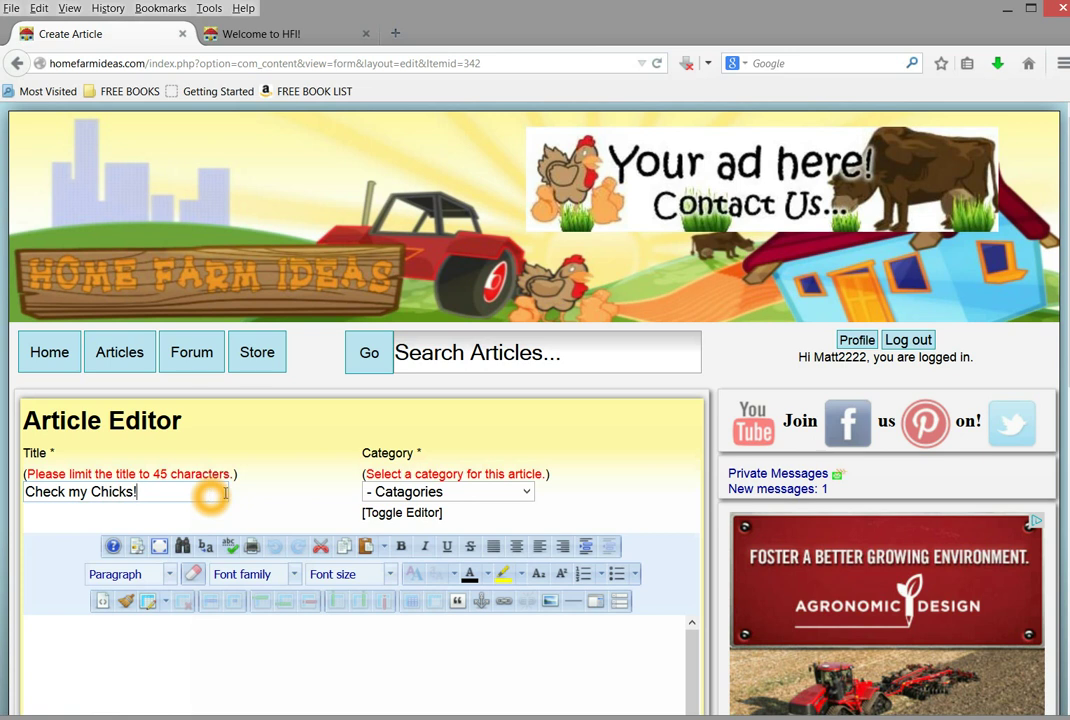
- Assign the article to the Egg & Chick Care category under Chickens
{"action": "left_click", "coordinate": [526, 494]}
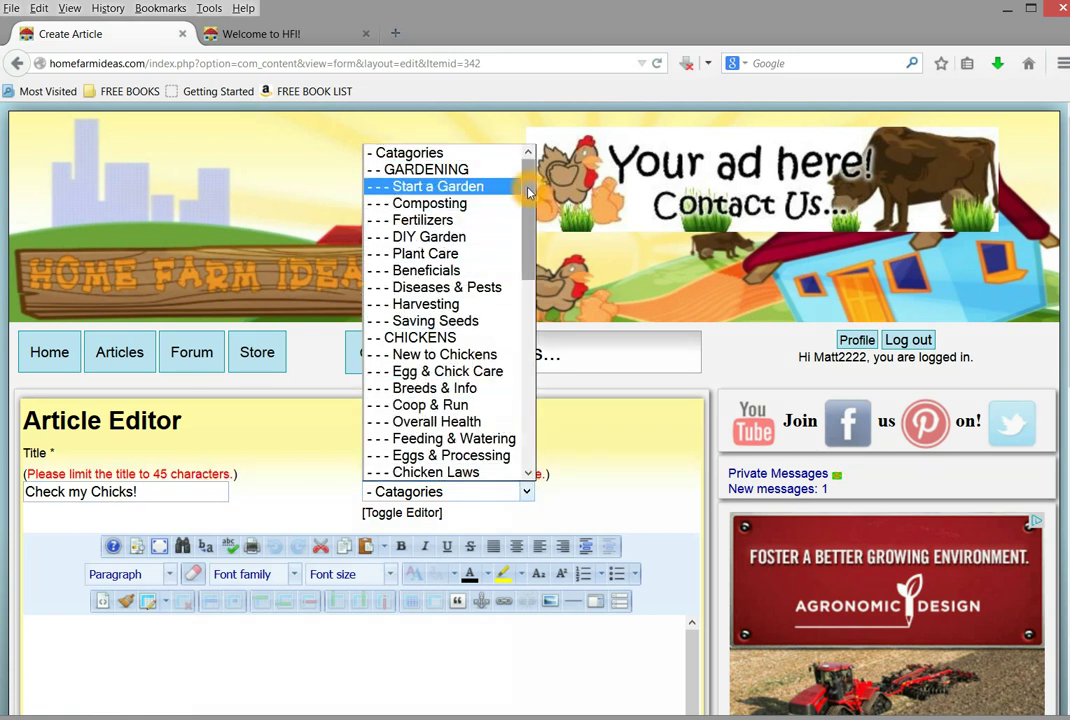
{"action": "scroll", "coordinate": [524, 195], "scroll_direction": "down", "scroll_amount": 2}
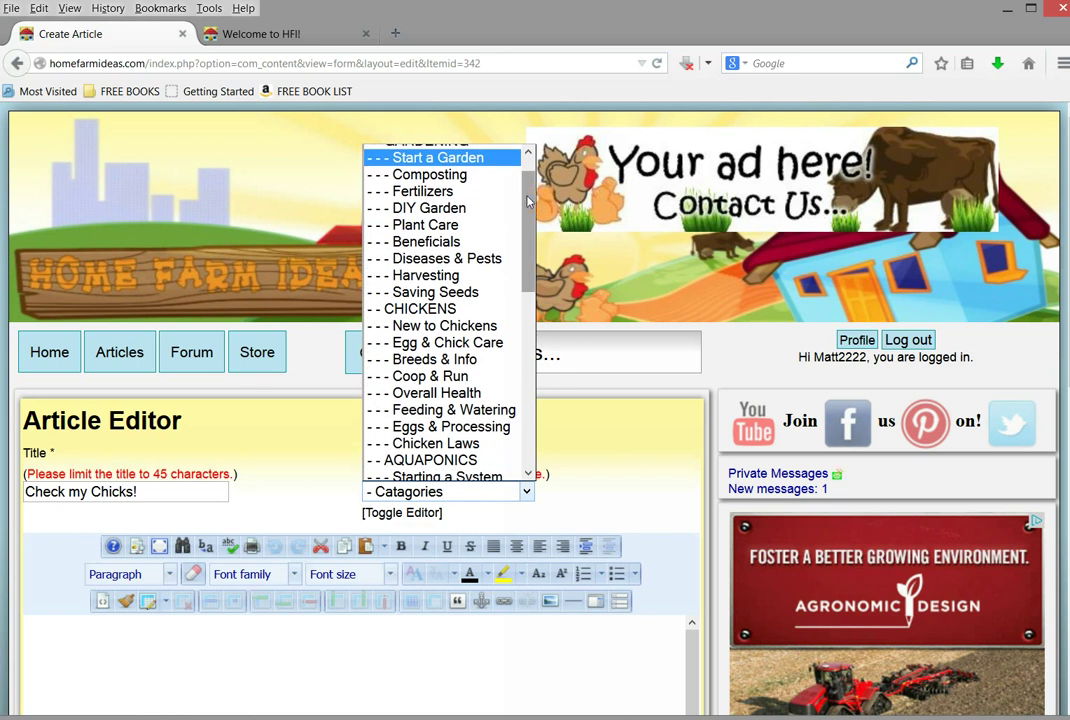
{"action": "left_click_drag", "start_coordinate": [528, 201], "coordinate": [537, 238]}
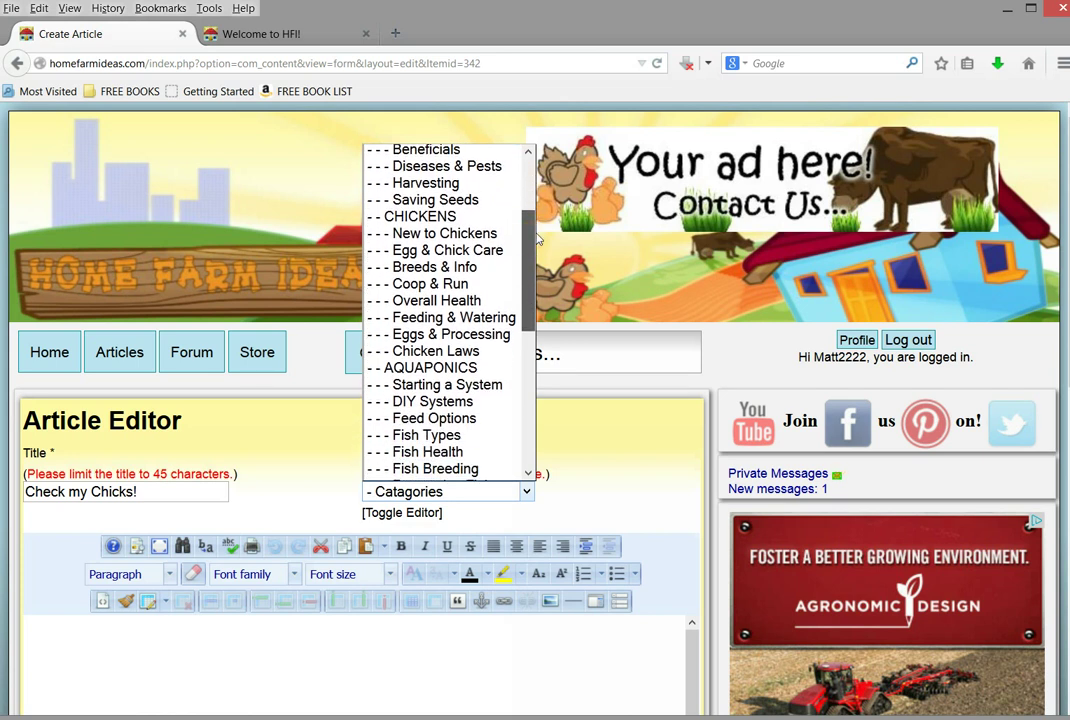
{"action": "left_click", "coordinate": [458, 251]}
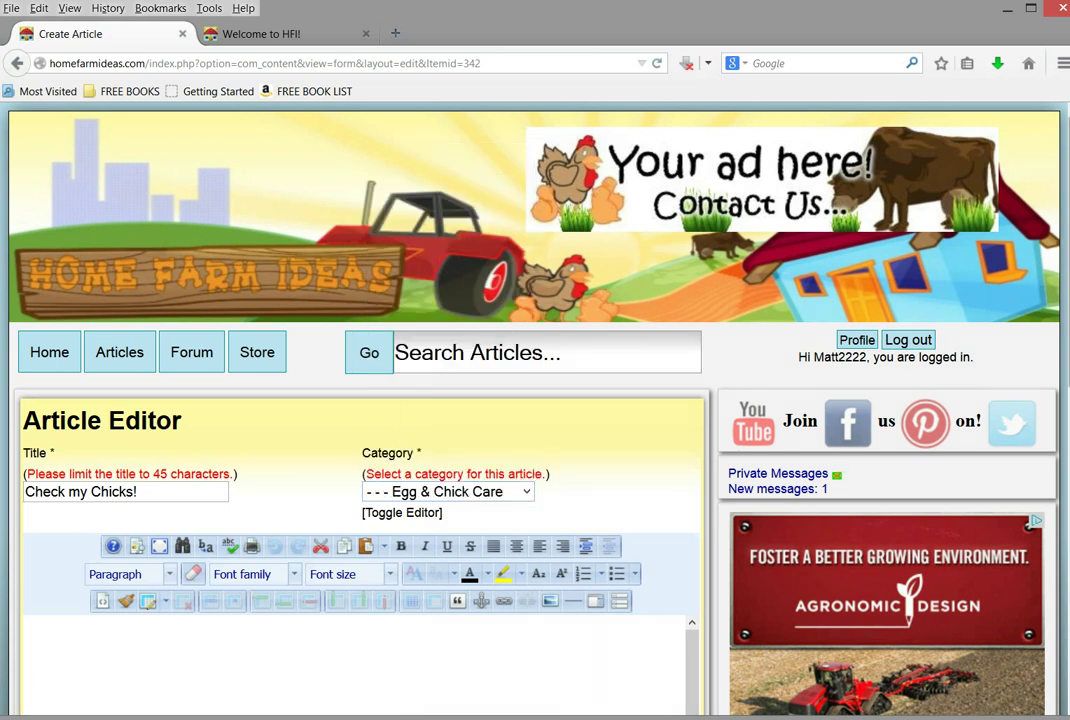
- Toggle the article body from the visual editor to the plain code editor
{"action": "scroll", "coordinate": [360, 450], "scroll_direction": "down", "scroll_amount": 4}
{"action": "left_click", "coordinate": [433, 489]}
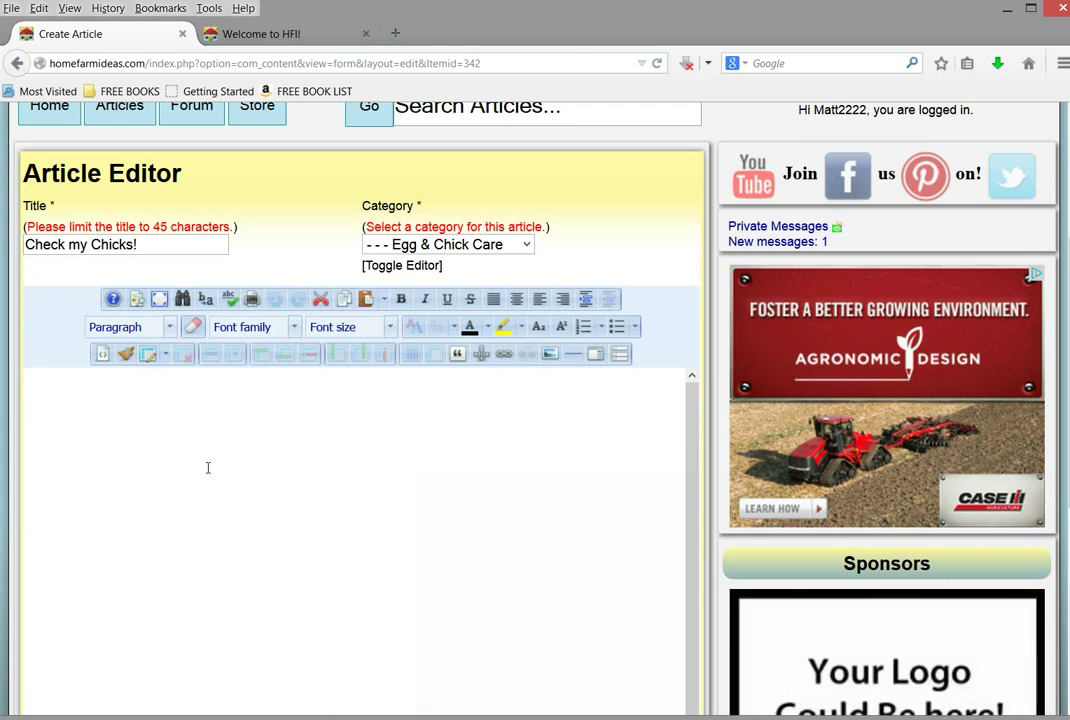
{"action": "left_click", "coordinate": [409, 268]}
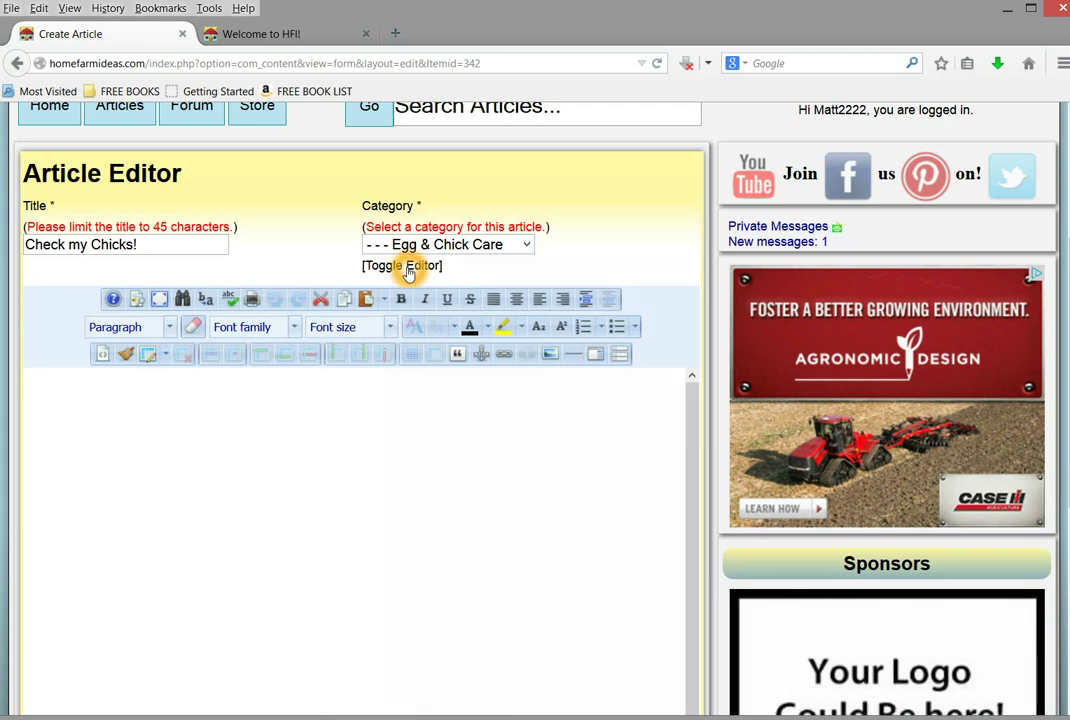
{"action": "left_click", "coordinate": [304, 364]}
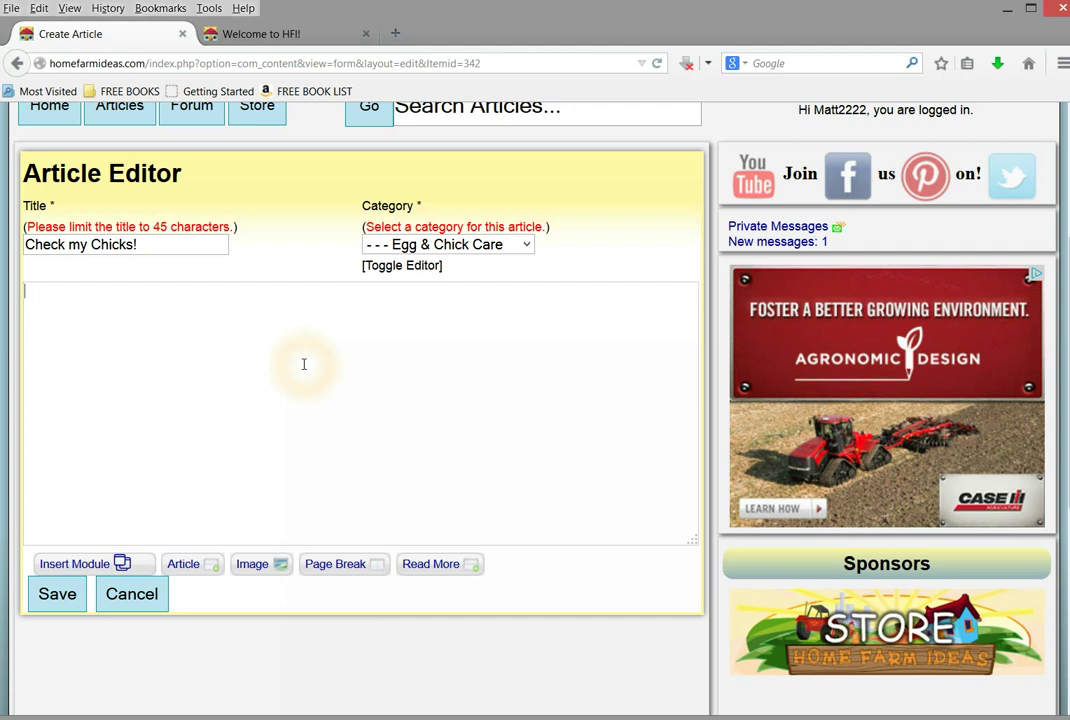
{"action": "left_click", "coordinate": [304, 364]}
{"action": "left_click", "coordinate": [238, 332]}
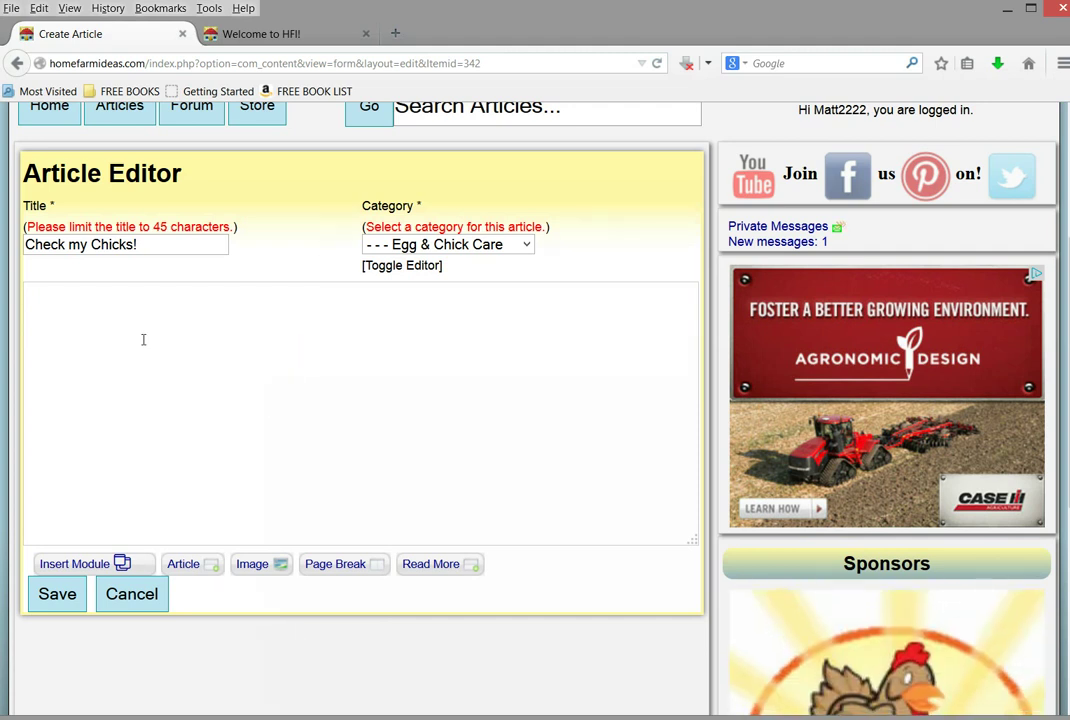
{"action": "left_click", "coordinate": [349, 375]}
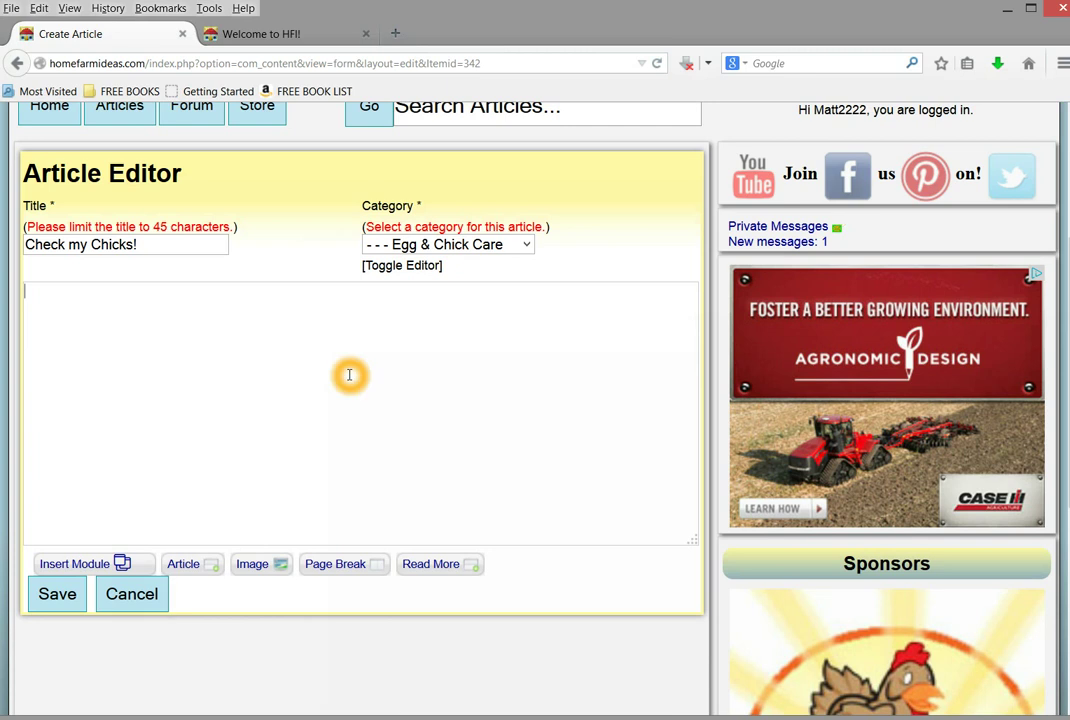
- Enter "Hello World" as the article's body text in the plain code editor
{"action": "left_click", "coordinate": [420, 268]}
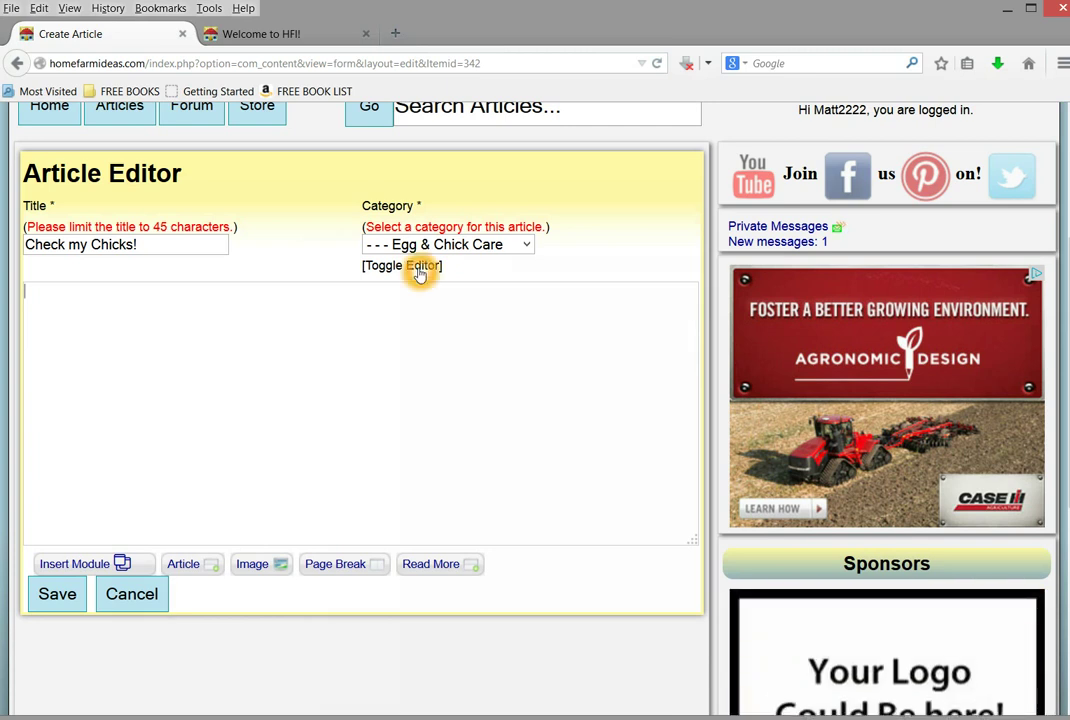
{"action": "left_click", "coordinate": [390, 342]}
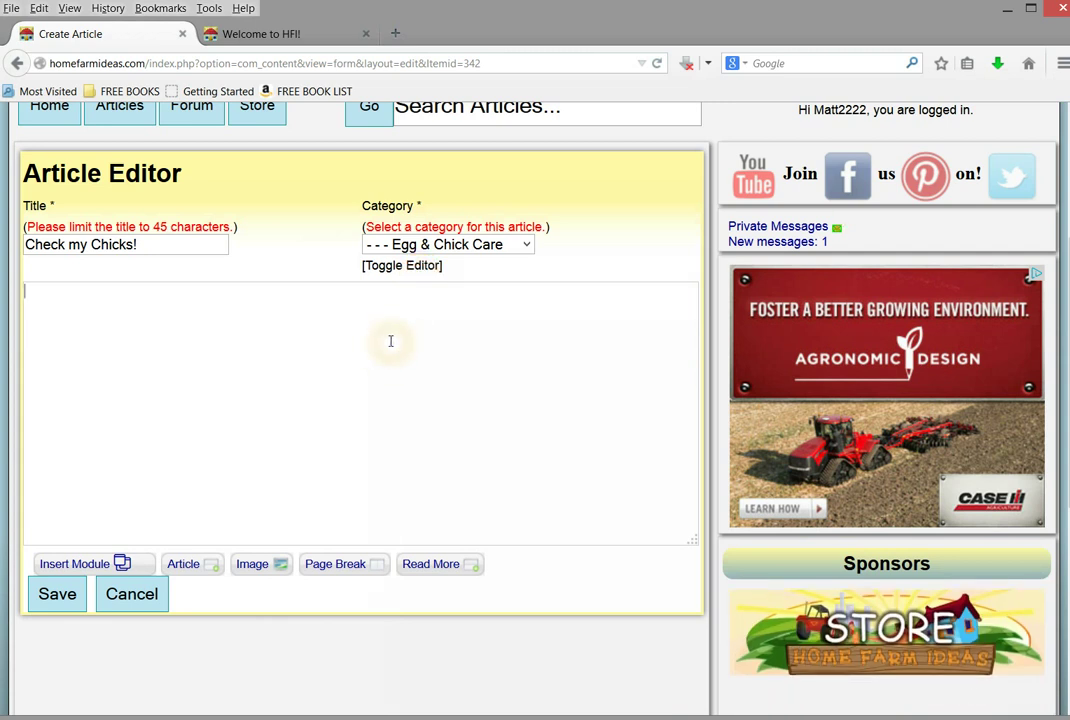
{"action": "left_click", "coordinate": [391, 341]}
{"action": "type", "text": "Hello World"}
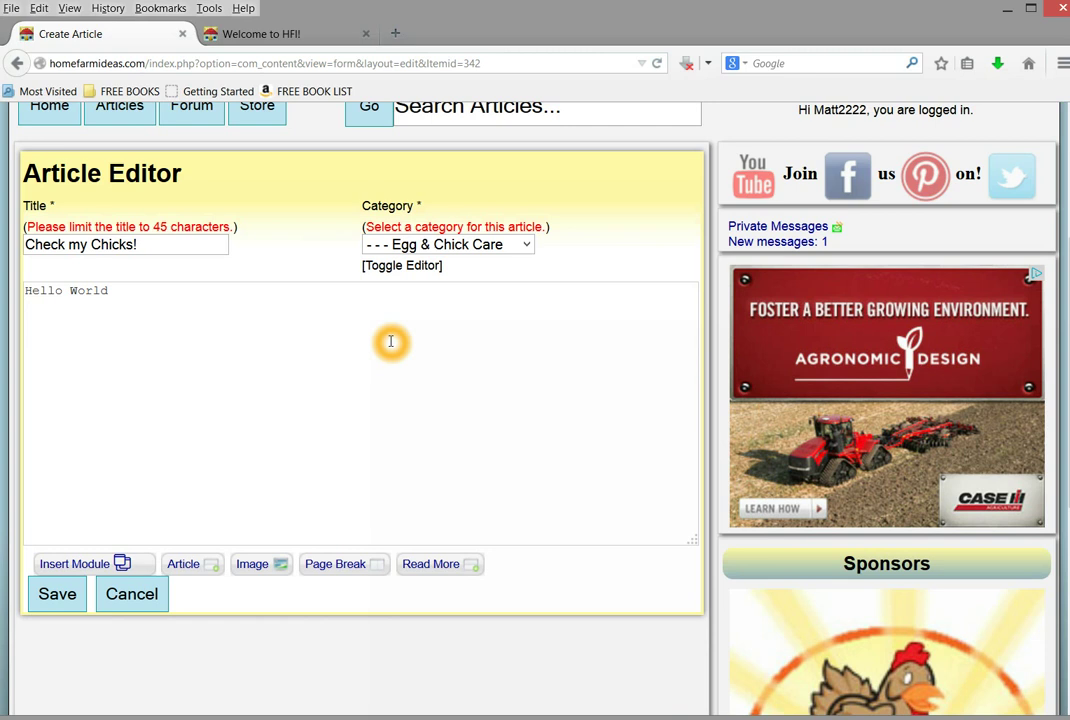
- Enclose "Hello World" in HTML bold tags so the body reads "<b>Hello World</b>"
{"action": "left_click", "coordinate": [148, 320]}
{"action": "scroll", "coordinate": [150, 323], "scroll_direction": "up", "scroll_amount": 1}
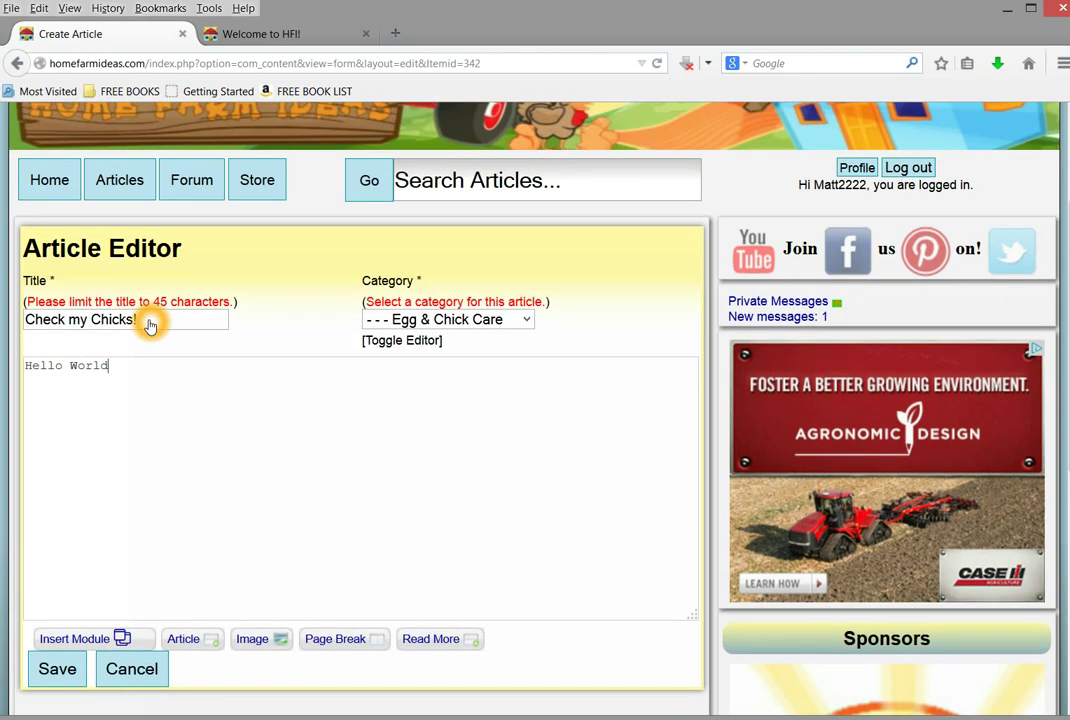
{"action": "left_click", "coordinate": [143, 370]}
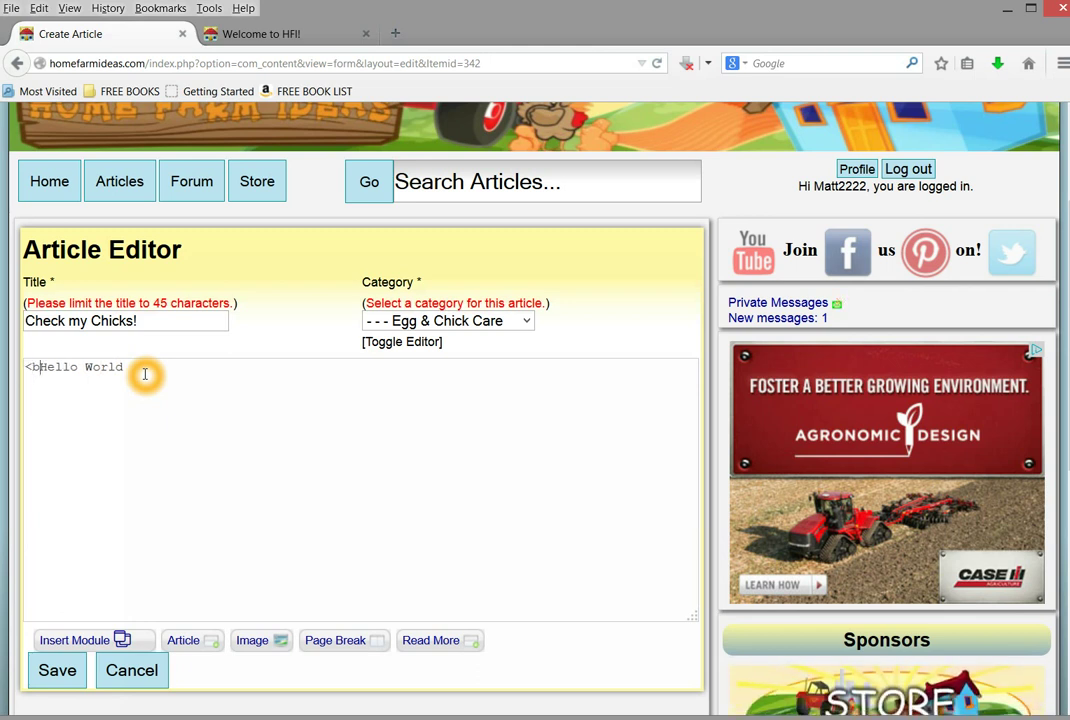
{"action": "type", "text": ">"}
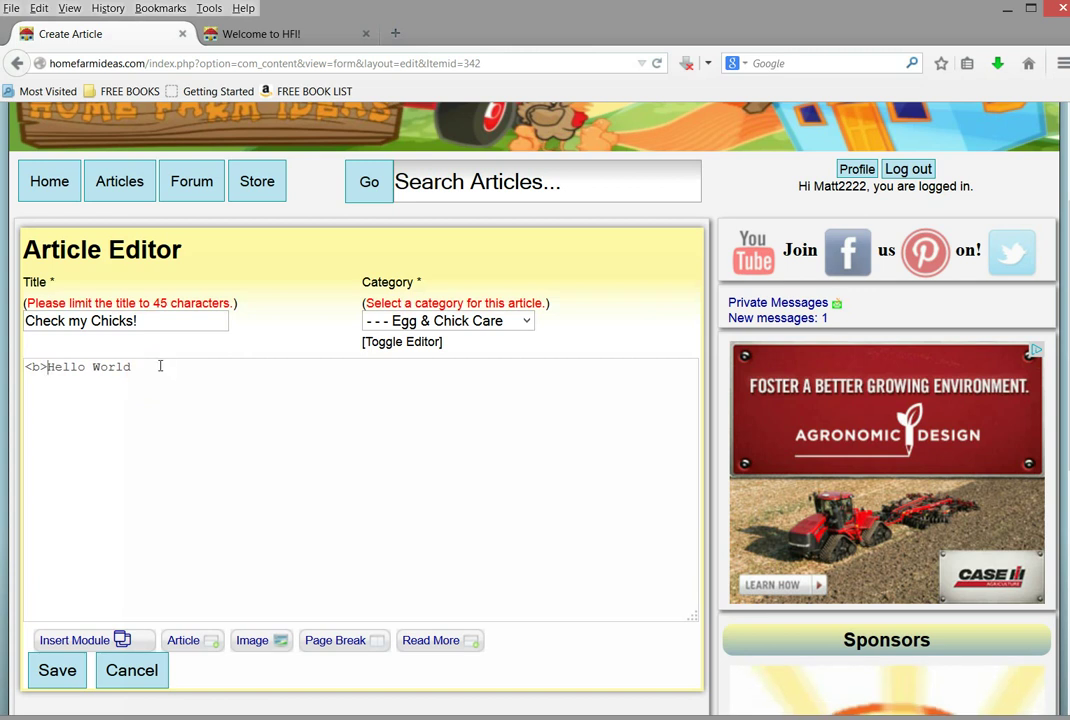
{"action": "left_click", "coordinate": [160, 366]}
{"action": "type", "text": "<"}
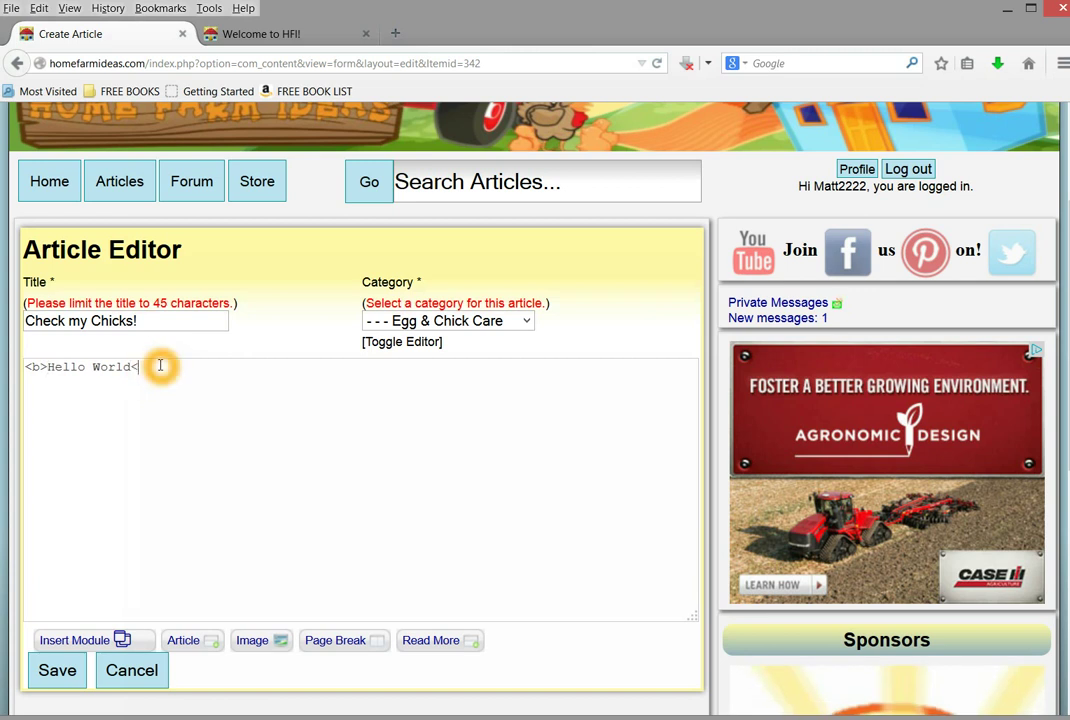
{"action": "type", "text": "/b>"}
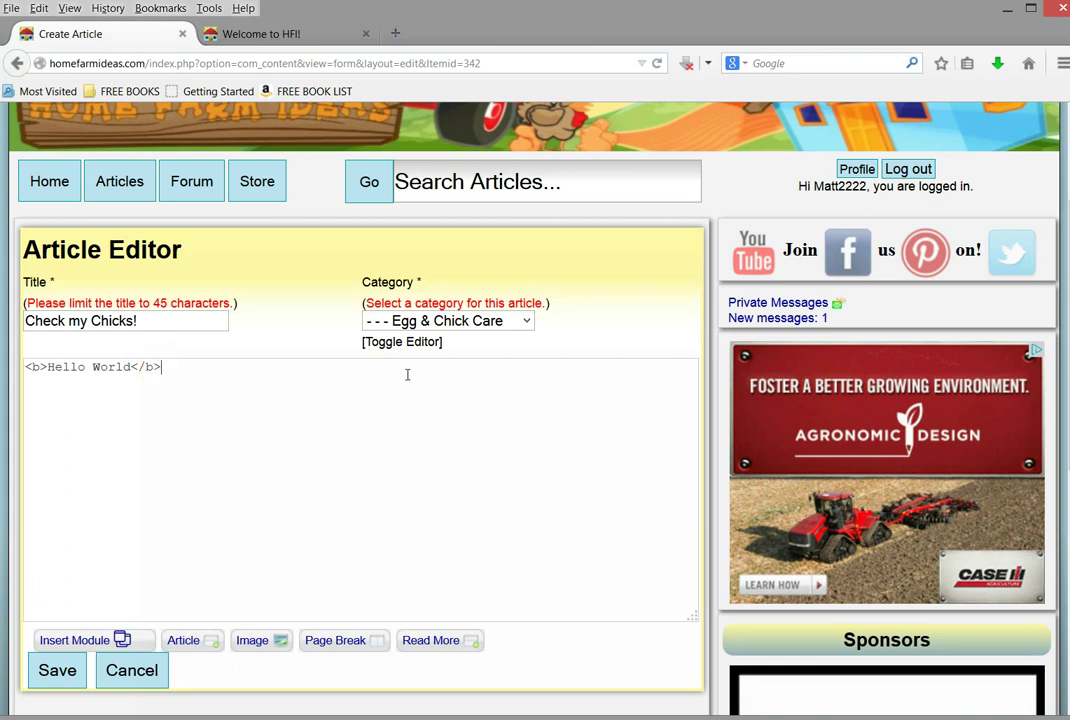
- Toggle back to the visual editor and select the "Hello World" text
{"action": "left_click", "coordinate": [414, 370]}
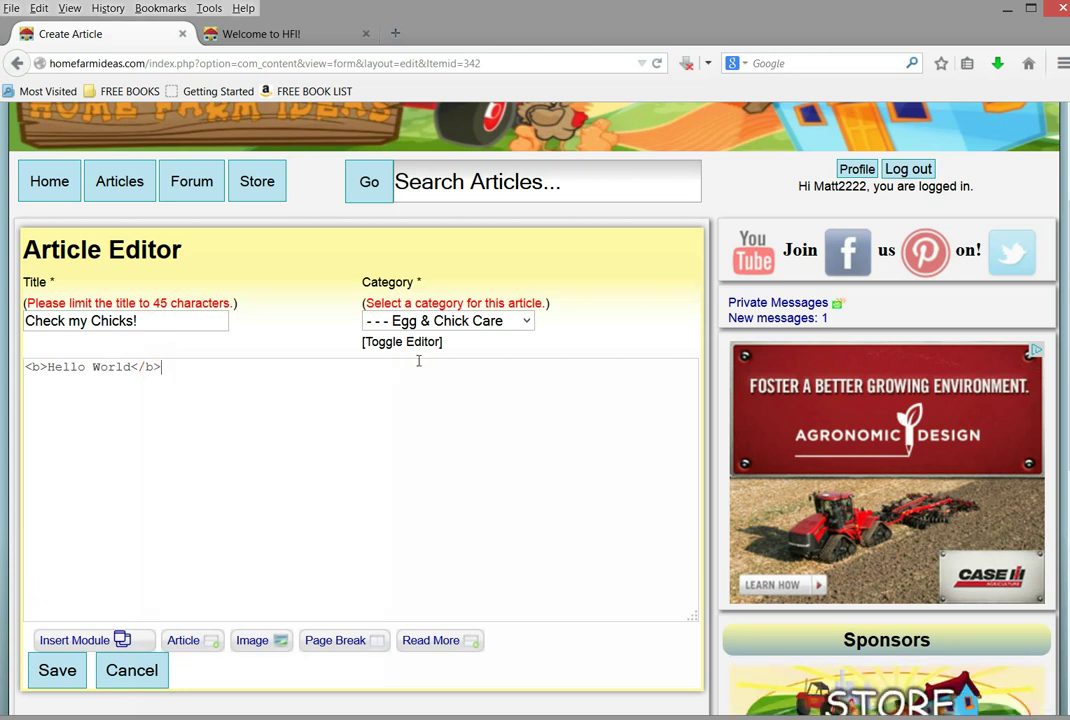
{"action": "left_click", "coordinate": [417, 345]}
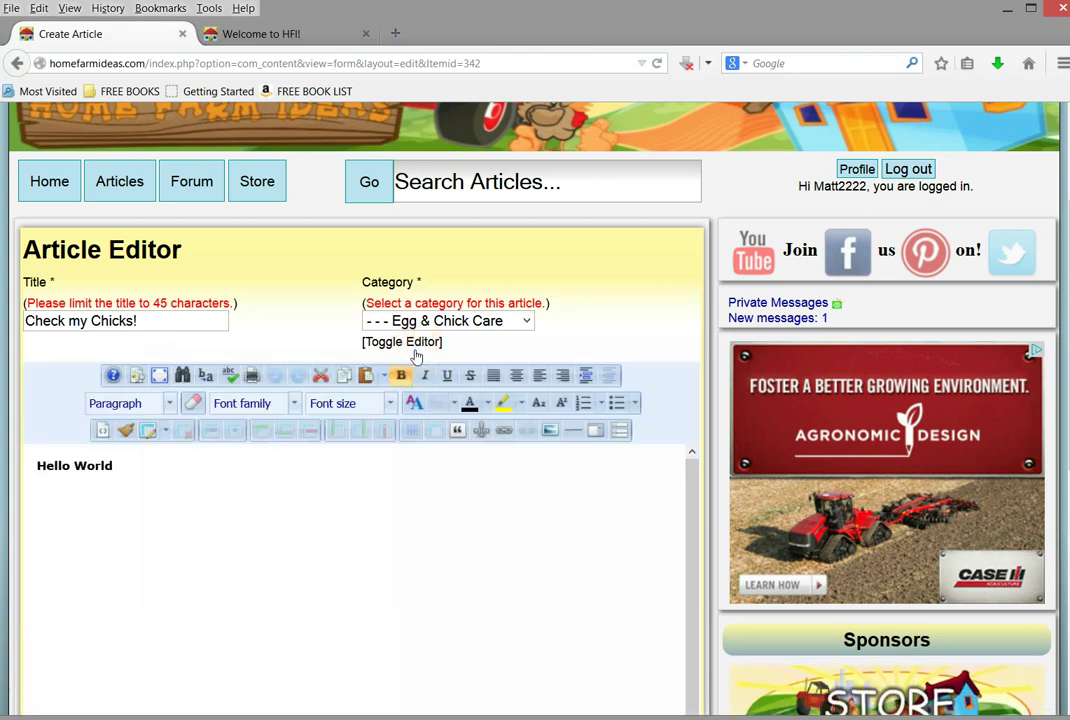
{"action": "left_click_drag", "start_coordinate": [129, 468], "coordinate": [32, 465]}
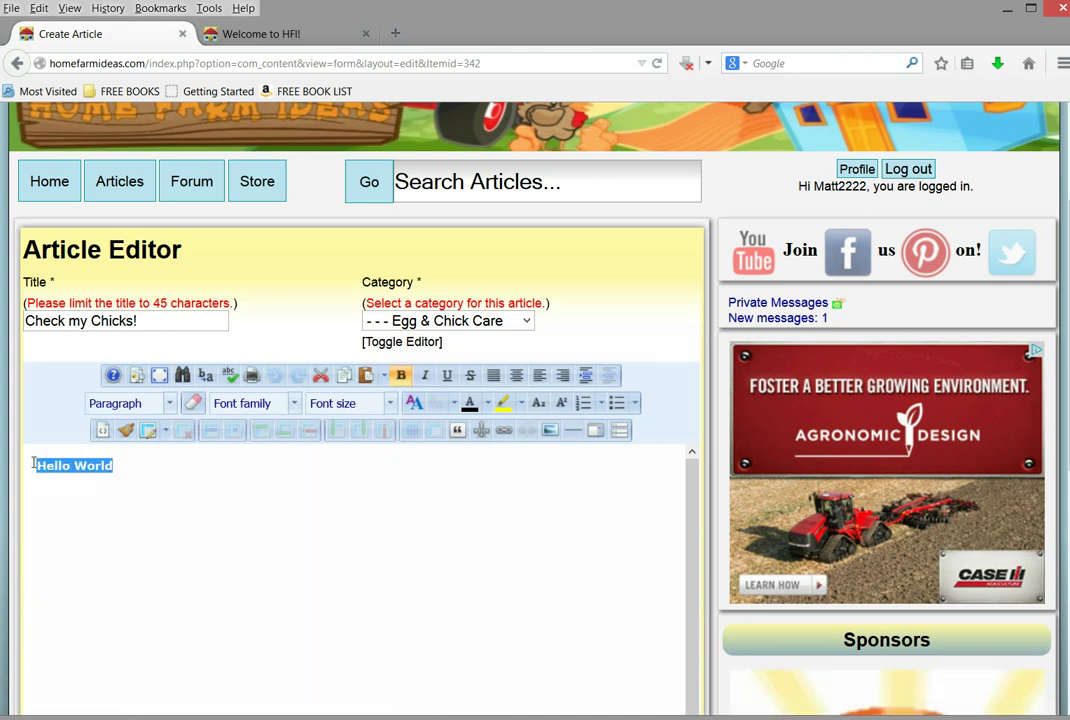
- Remove the bold formatting from the "Hello World" text and delete that text from the article body
{"action": "left_click", "coordinate": [400, 376]}
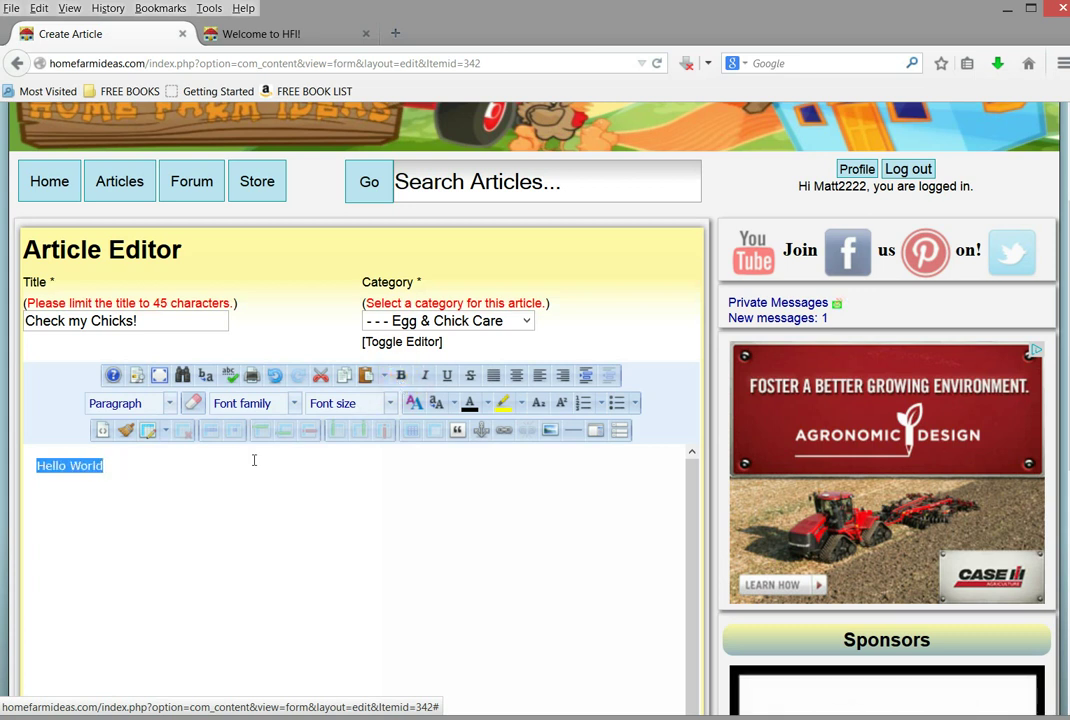
{"action": "left_click", "coordinate": [204, 473]}
{"action": "key", "text": "BackSpace"}
{"action": "key", "text": "BackSpace"}
{"action": "key", "text": "BackSpace"}
{"action": "key", "text": "BackSpace"}
{"action": "key", "text": "BackSpace"}
{"action": "key", "text": "BackSpace"}
{"action": "key", "text": "BackSpace"}
{"action": "key", "text": "BackSpace"}
{"action": "key", "text": "BackSpace"}
{"action": "key", "text": "BackSpace"}
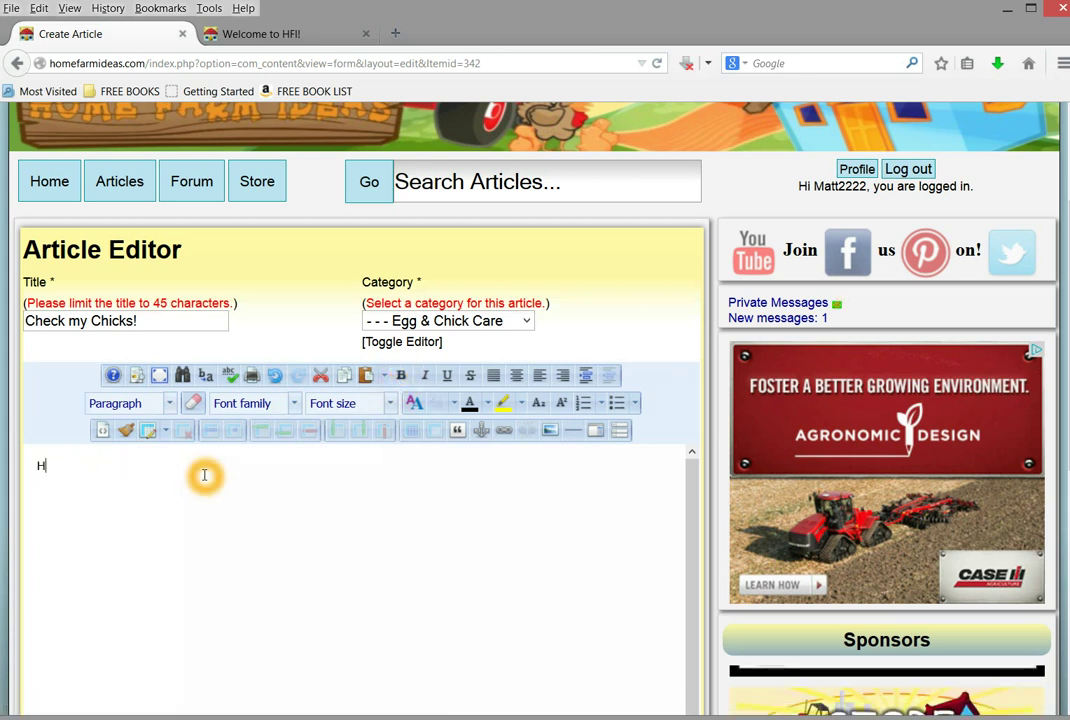
{"action": "key", "text": "BackSpace"}
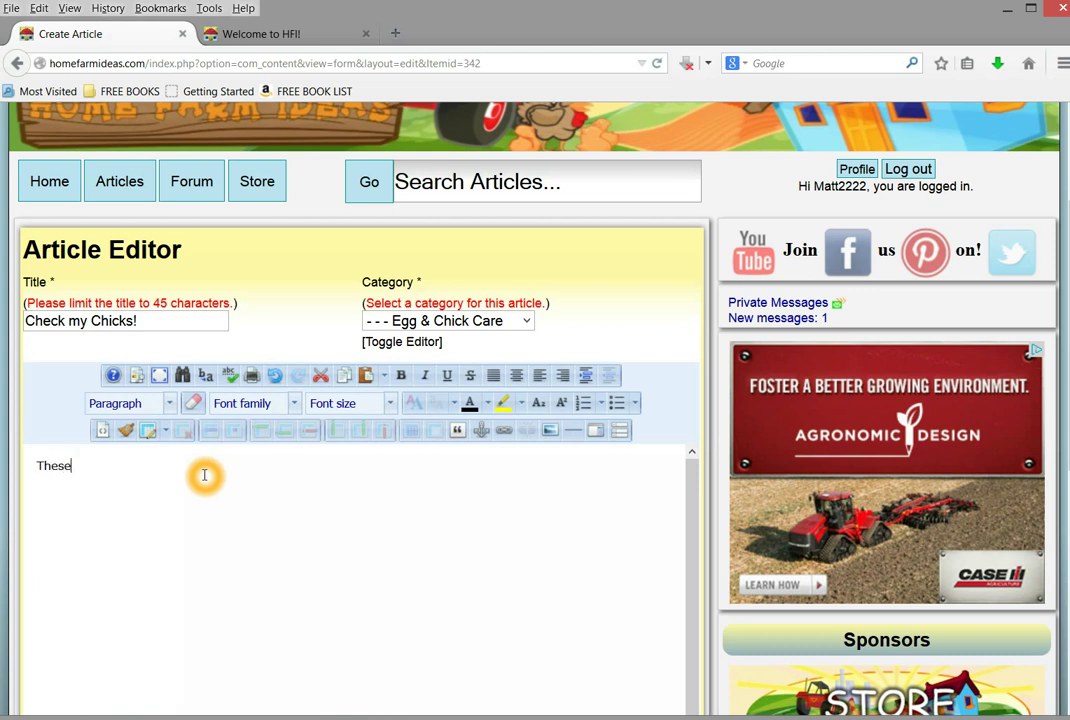
- Enter "These are my chickens and I hope you like them...." as the article's body text
{"action": "type", "text": "These are my chicke"}
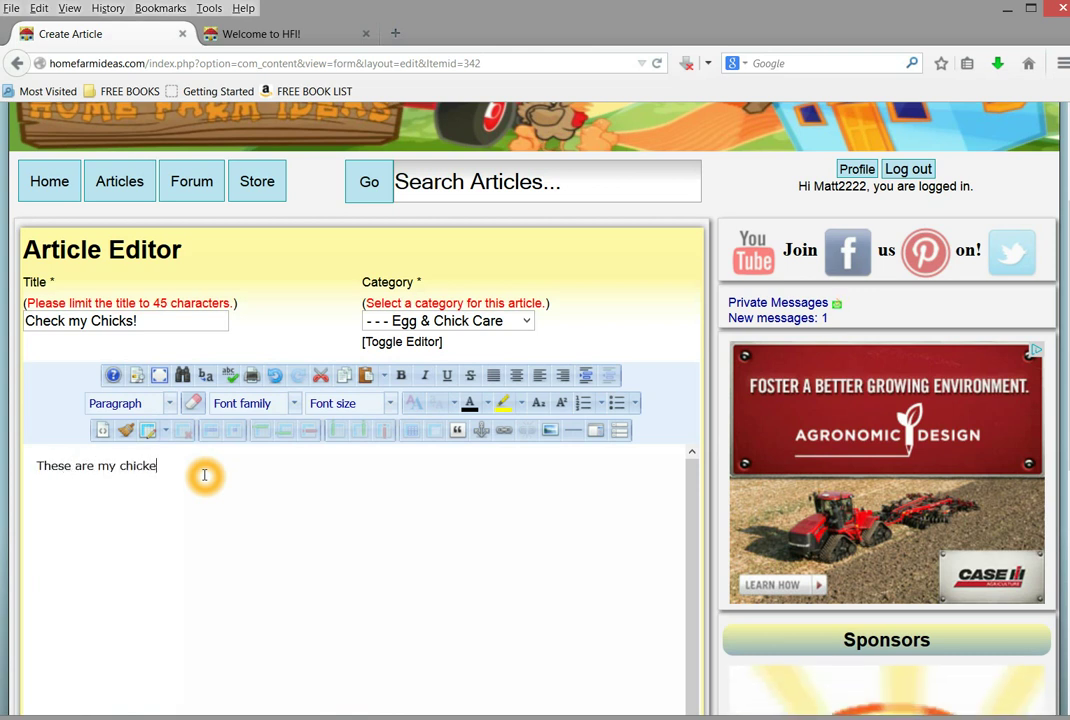
{"action": "type", "text": "ns and"}
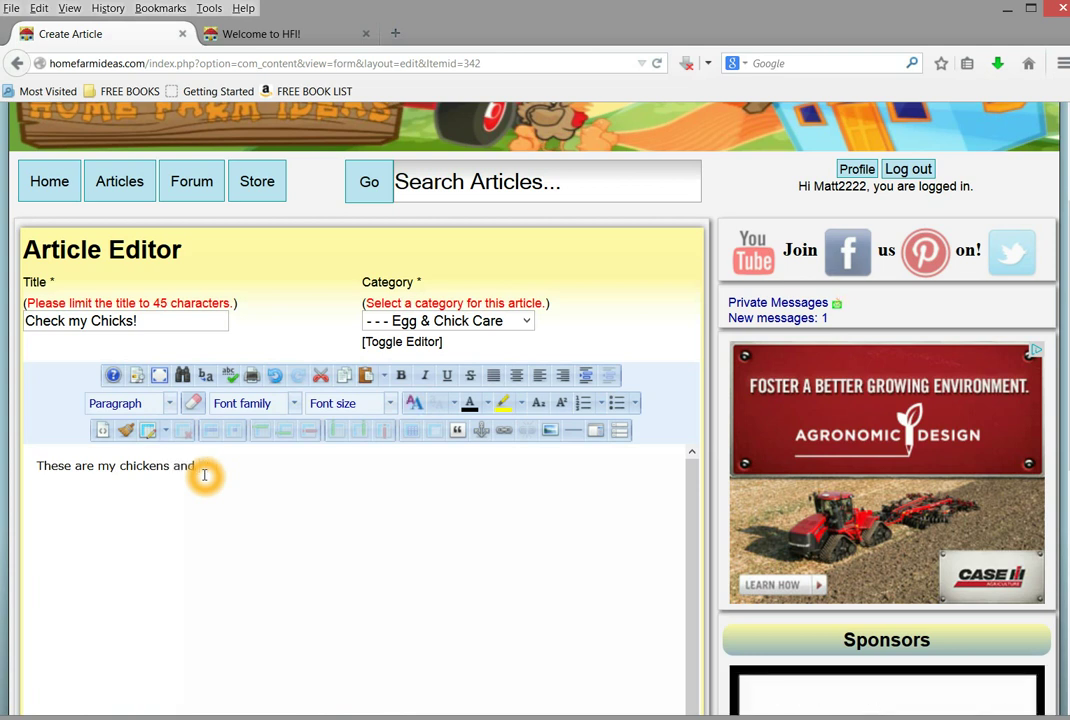
{"action": "type", "text": " thope you like them"}
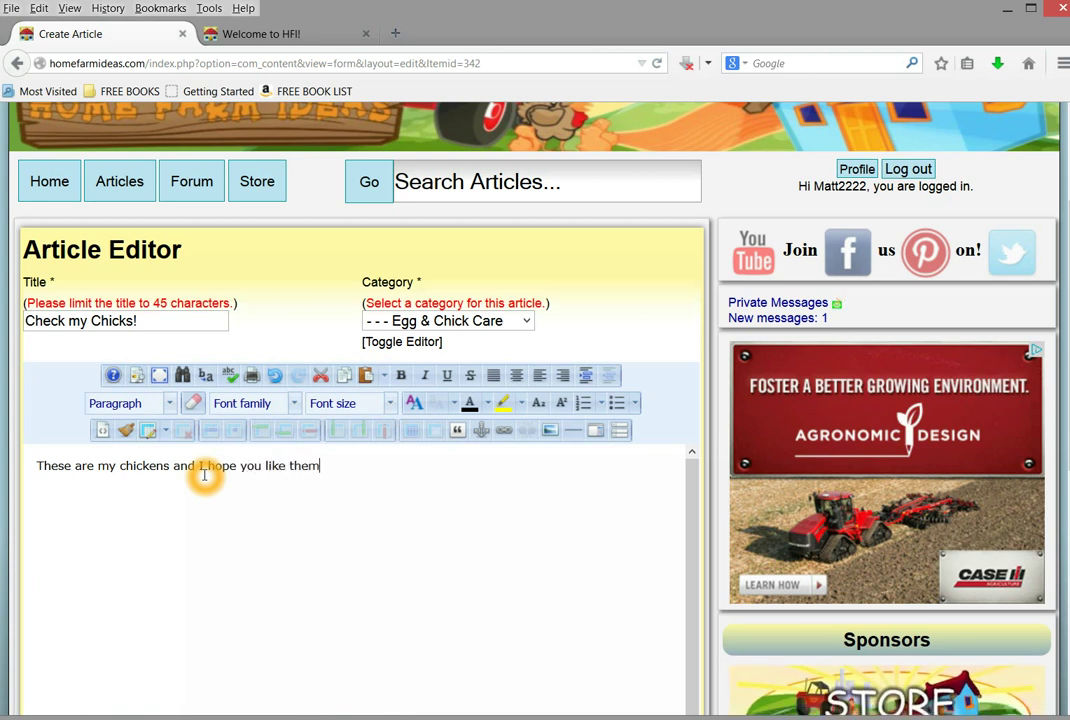
{"action": "type", "text": "...."}
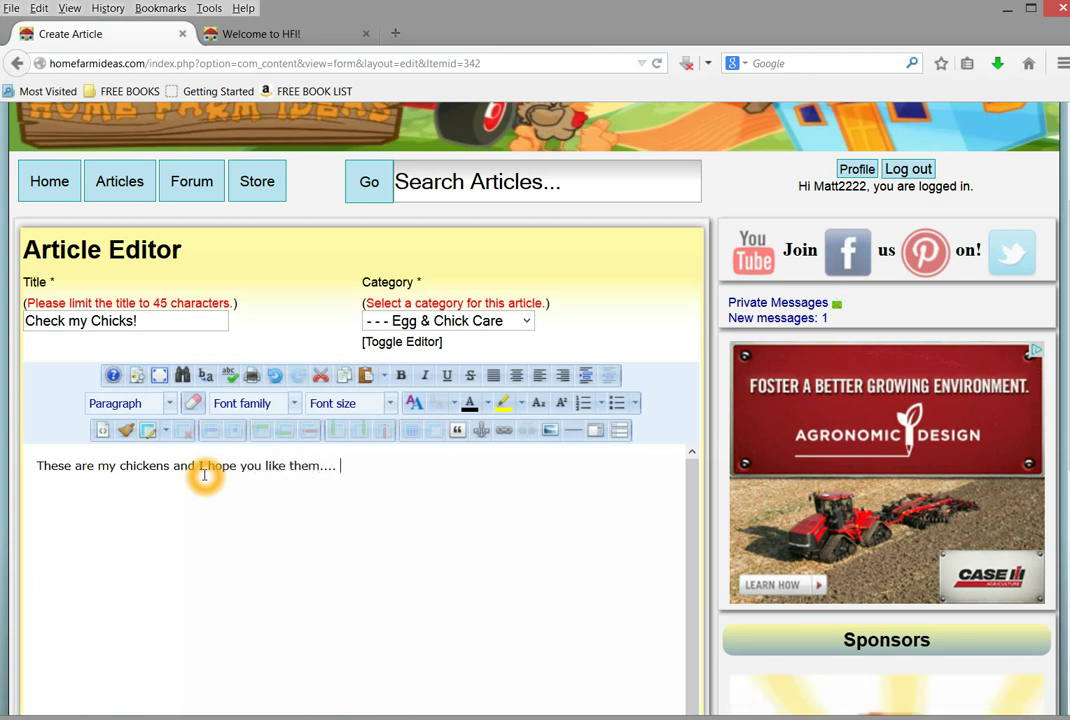
{"action": "left_click", "coordinate": [553, 435]}
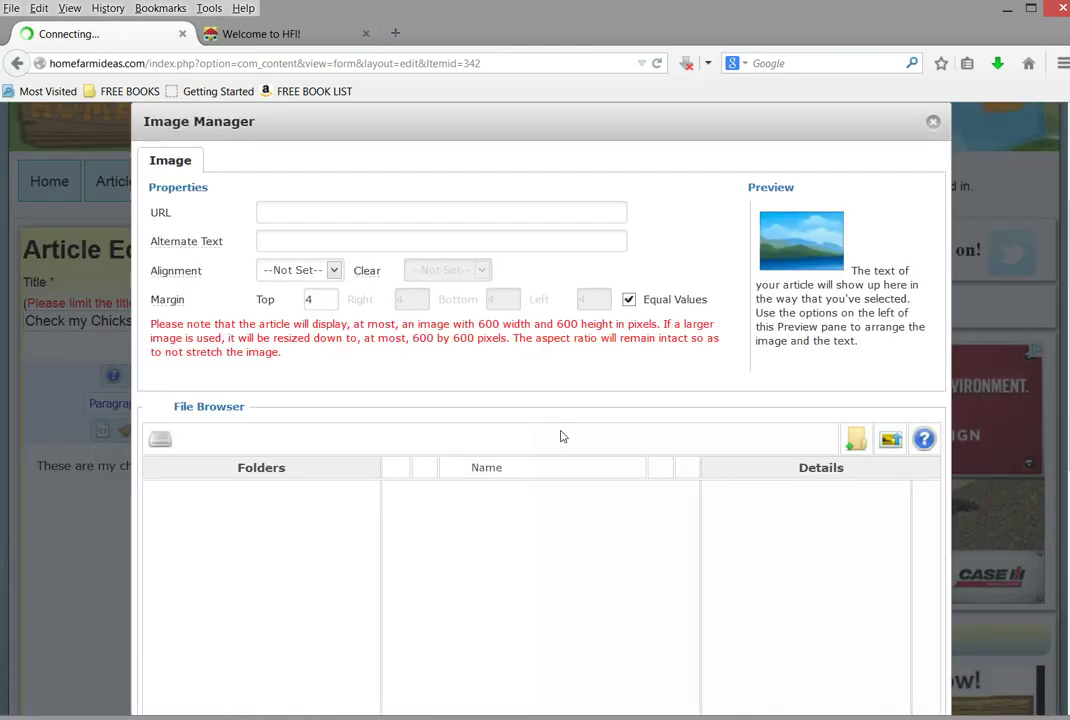
{"action": "left_click", "coordinate": [602, 390]}
{"action": "left_click", "coordinate": [934, 124]}
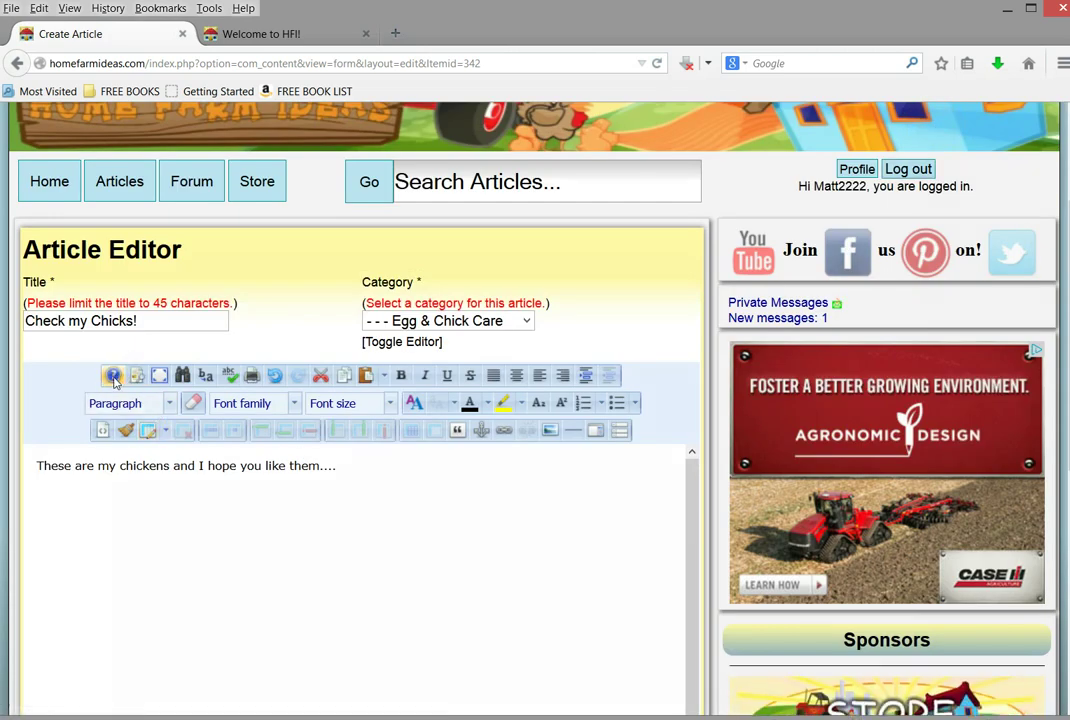
{"action": "left_click", "coordinate": [116, 378]}
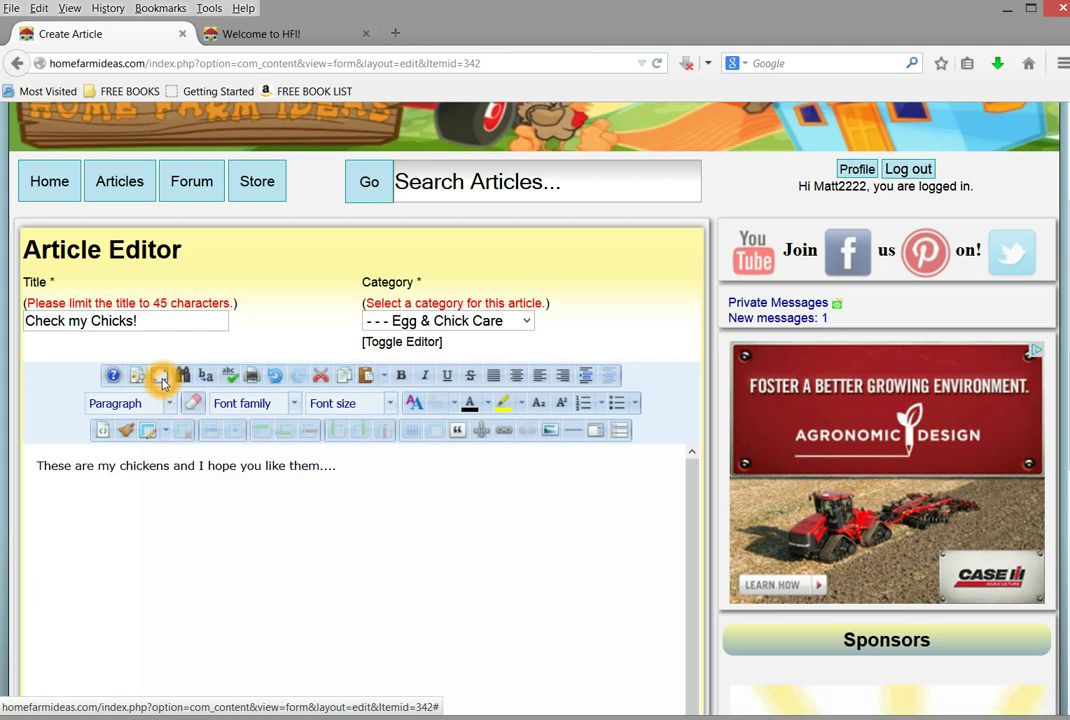
{"action": "left_click", "coordinate": [400, 376]}
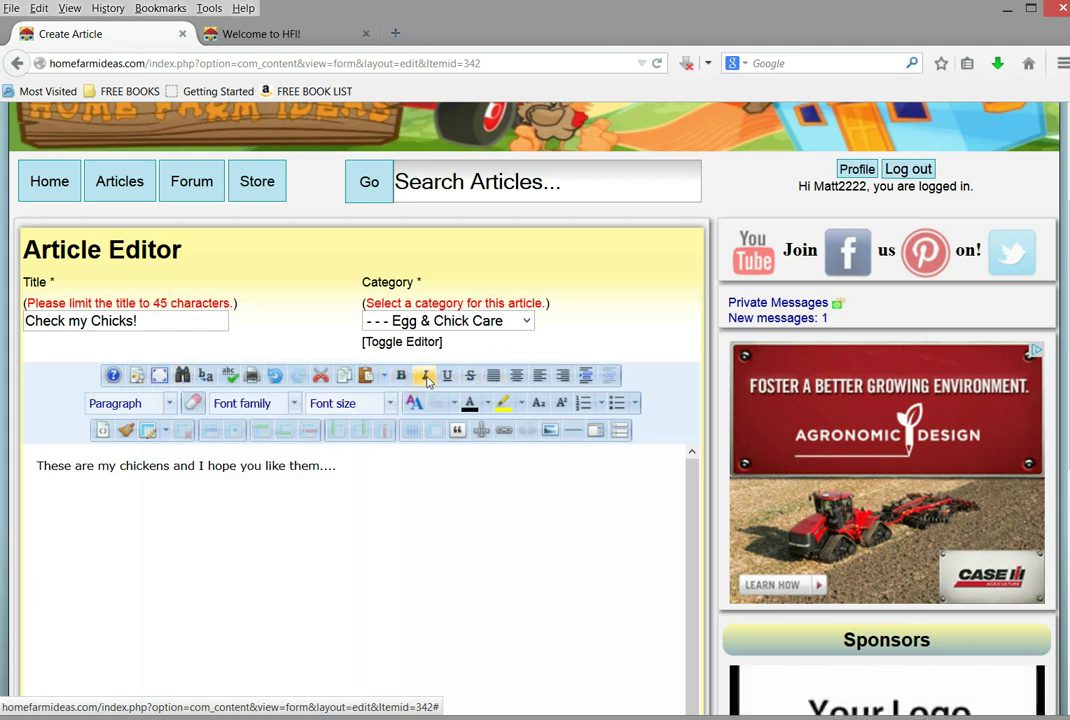
{"action": "left_click", "coordinate": [426, 376]}
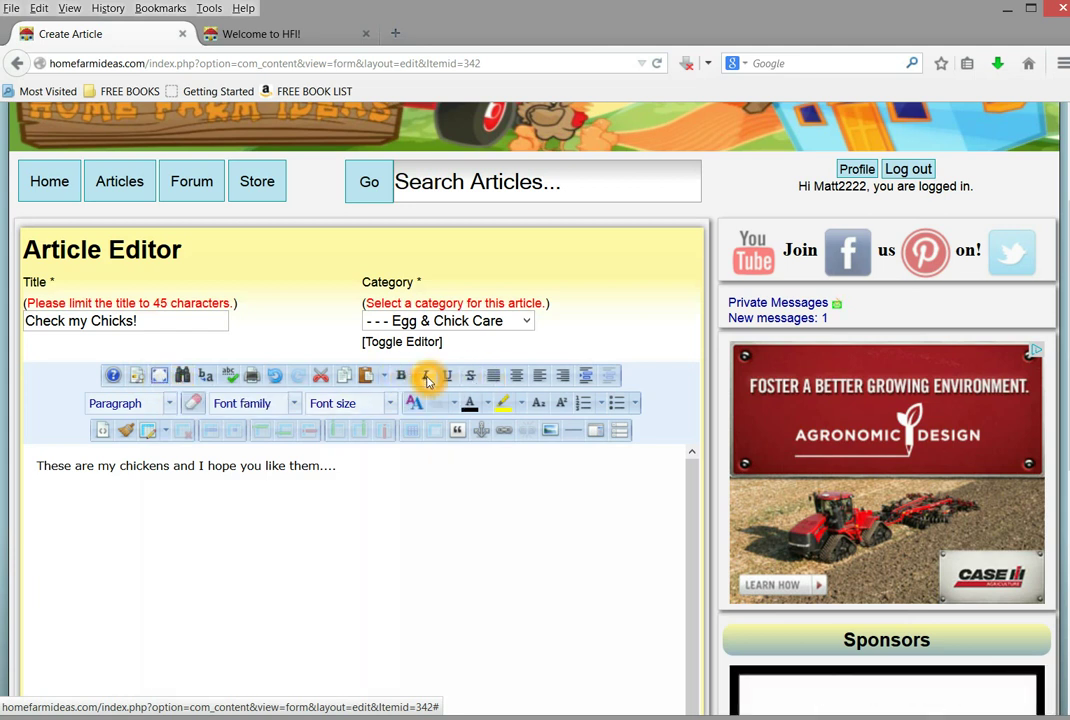
{"action": "left_click", "coordinate": [586, 377]}
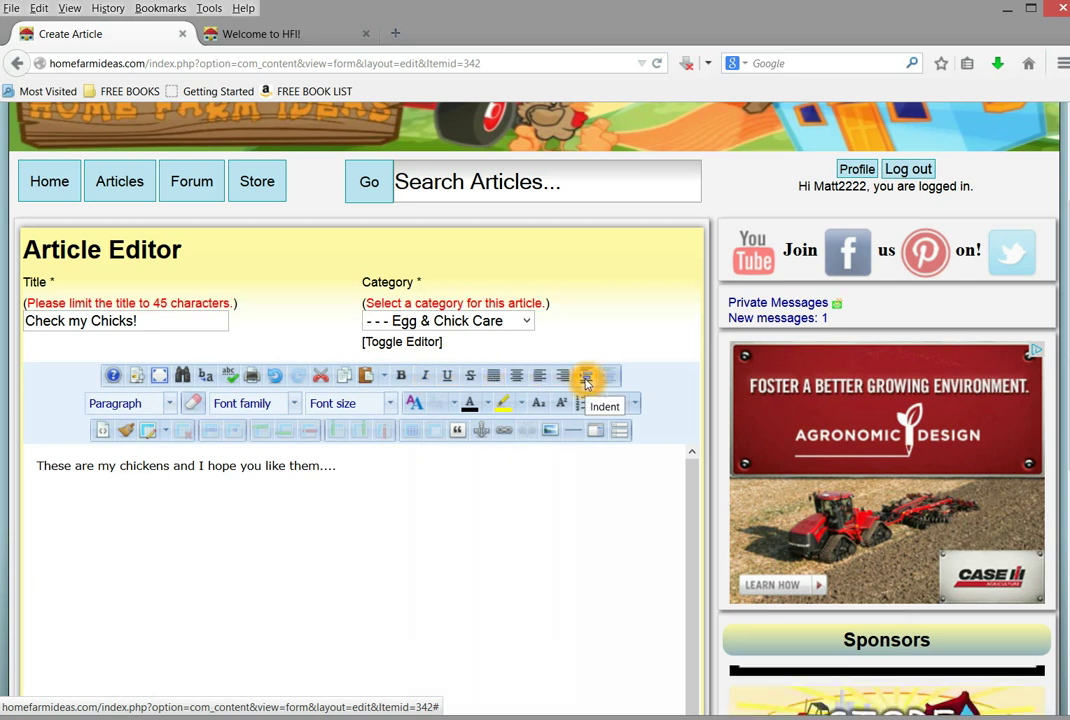
- Open the Image Manager for the article and go up to the root folder and back into the Ticks folder
{"action": "left_click", "coordinate": [551, 431]}
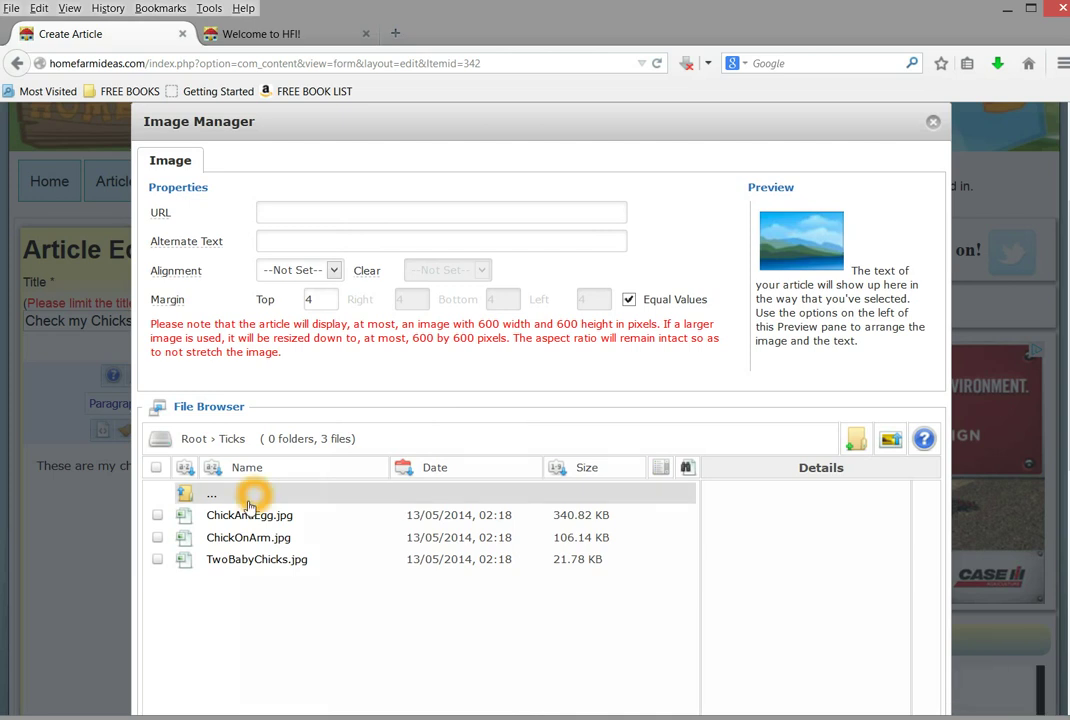
{"action": "left_click", "coordinate": [205, 517]}
{"action": "left_click", "coordinate": [281, 520]}
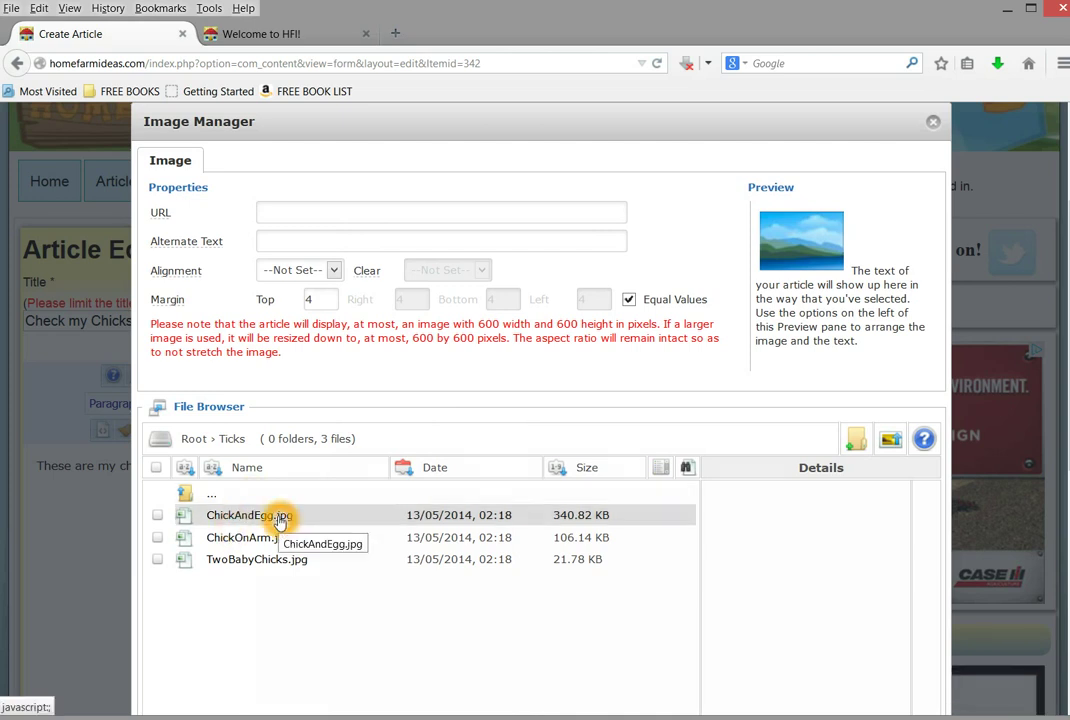
{"action": "left_click", "coordinate": [735, 522]}
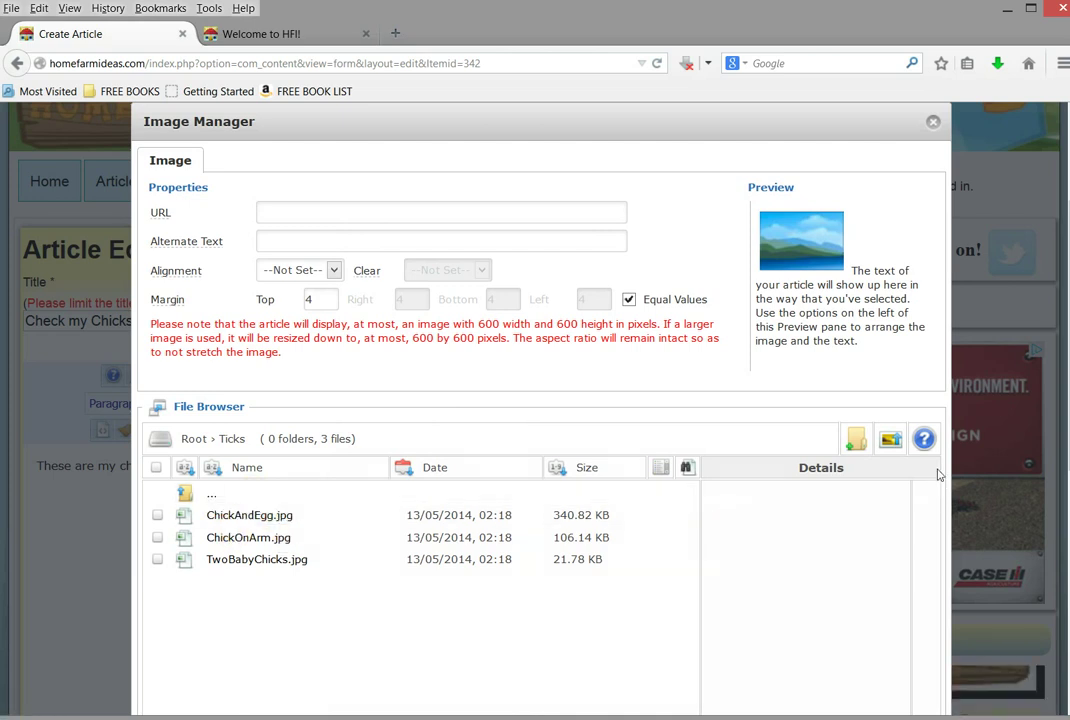
{"action": "left_click", "coordinate": [186, 495]}
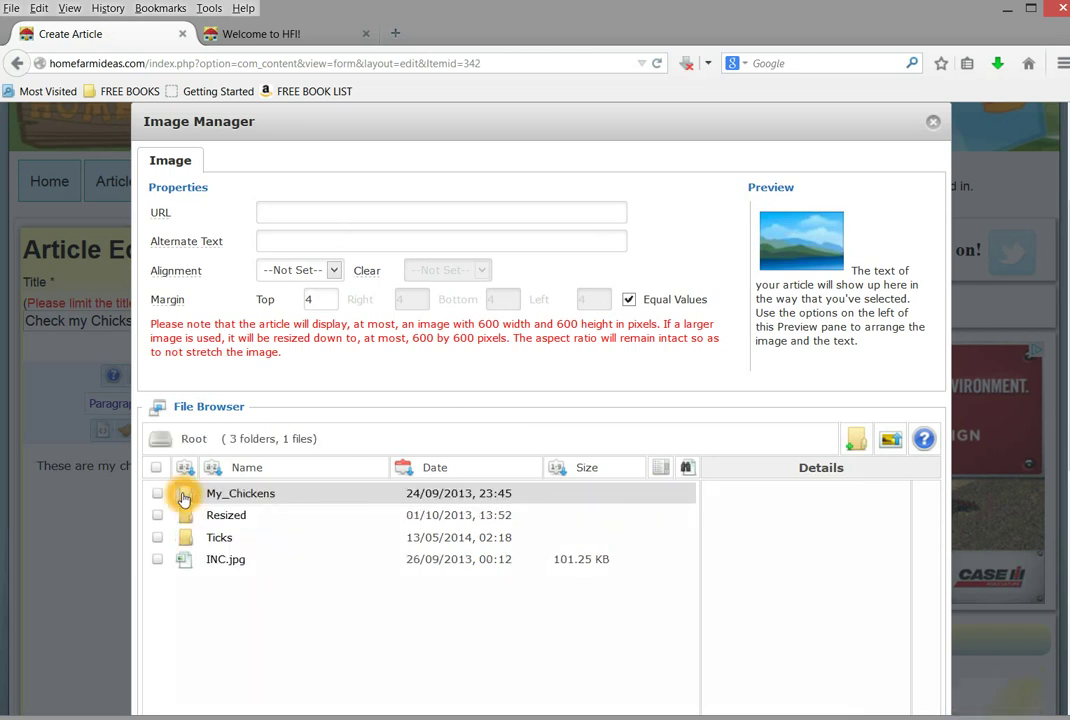
{"action": "left_click", "coordinate": [220, 542]}
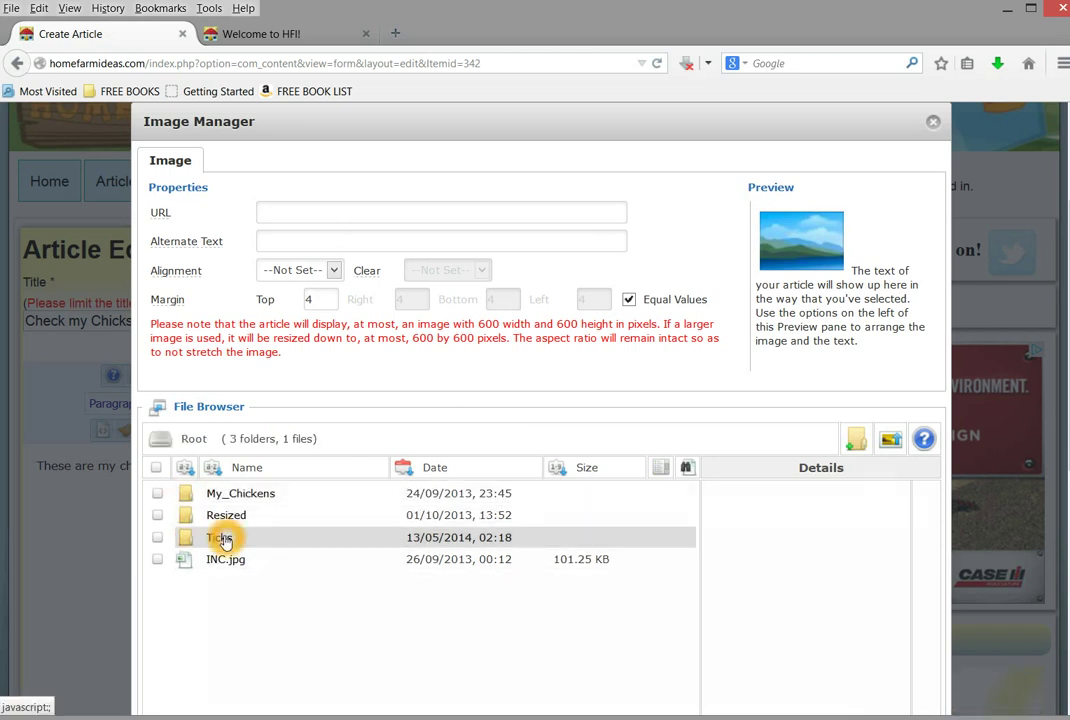
{"action": "left_click", "coordinate": [224, 540]}
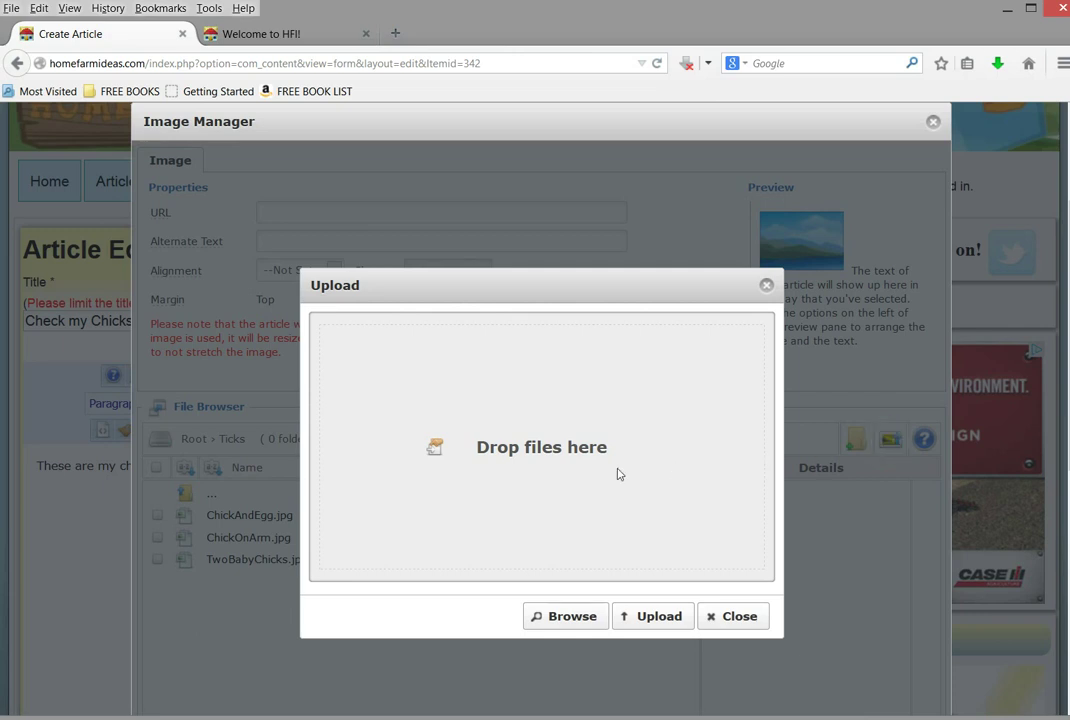
- Upload ChickAndEgg, ChickOnArm and TwoBabyChicks from the Desktop to the Ticks folder and close the upload dialog
{"action": "left_click", "coordinate": [571, 617]}
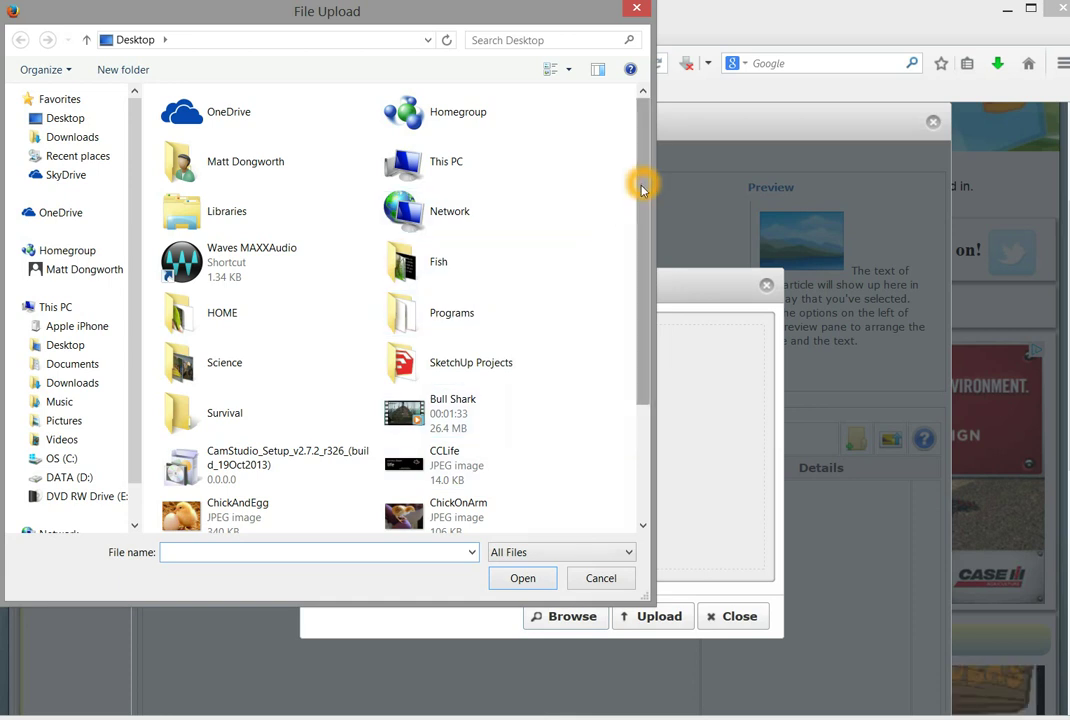
{"action": "scroll", "coordinate": [642, 188], "scroll_direction": "down", "scroll_amount": 3}
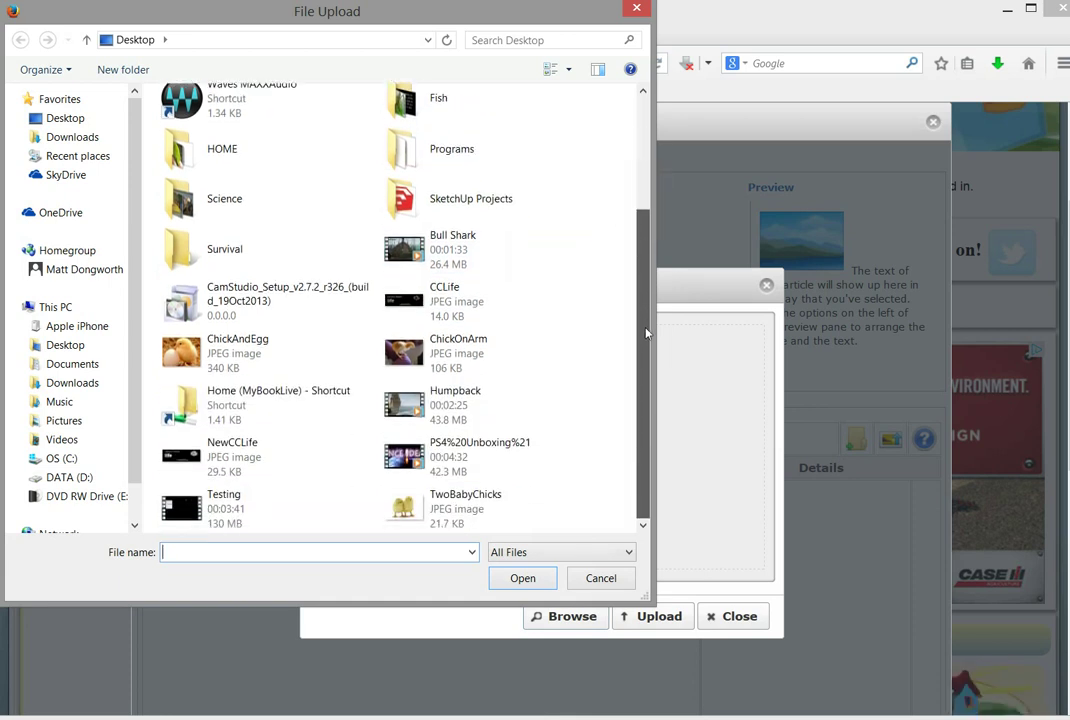
{"action": "left_click", "coordinate": [441, 357]}
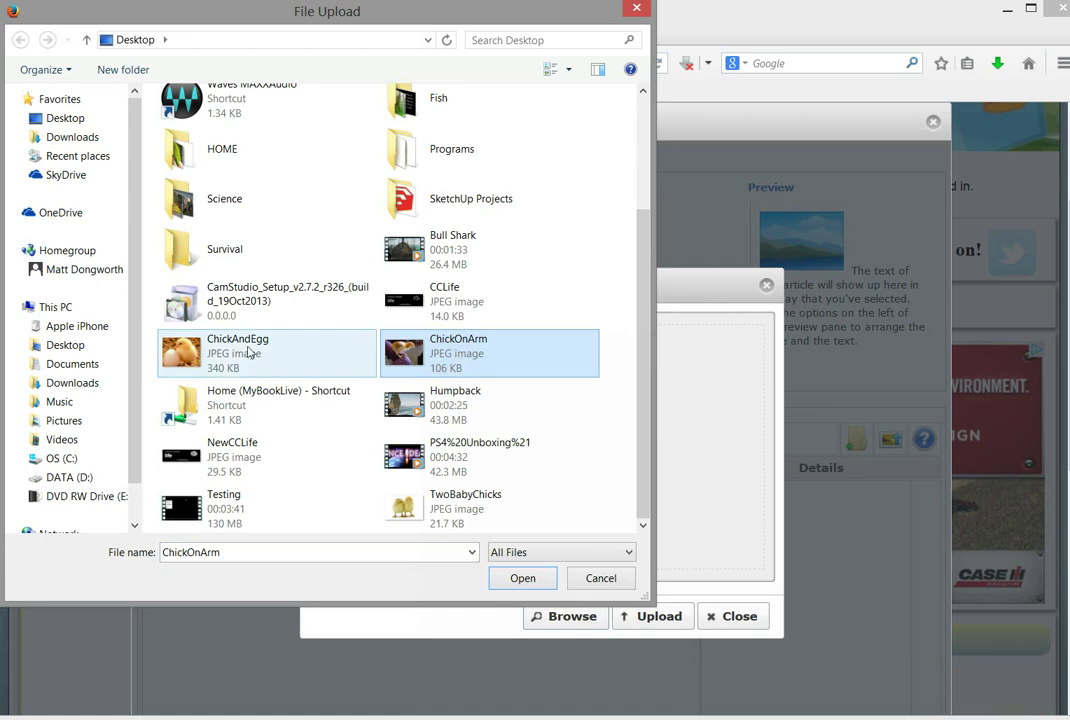
{"action": "left_click", "coordinate": [243, 353], "text": "ctrl"}
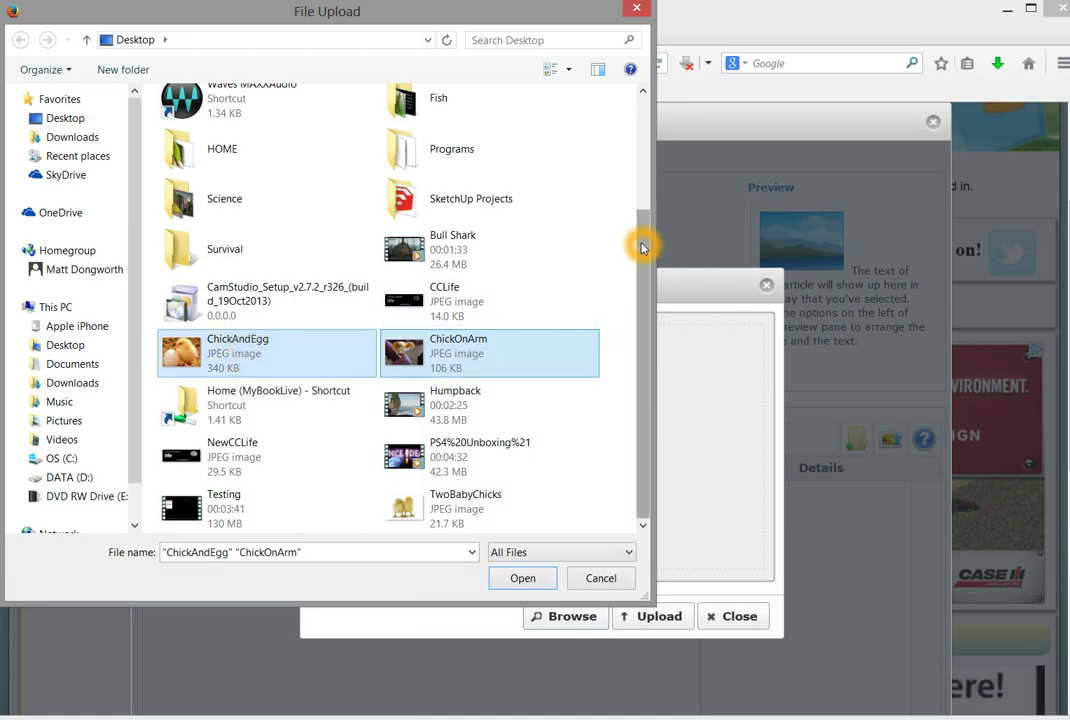
{"action": "left_click_drag", "start_coordinate": [642, 247], "coordinate": [643, 342]}
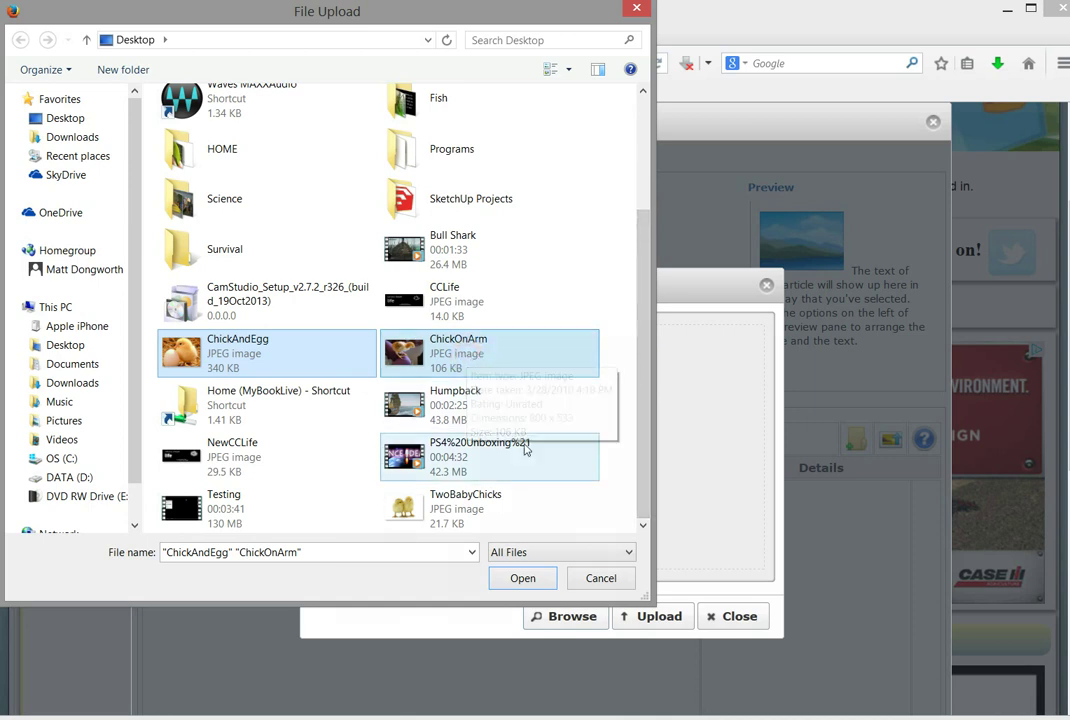
{"action": "left_click", "coordinate": [477, 501], "text": "ctrl"}
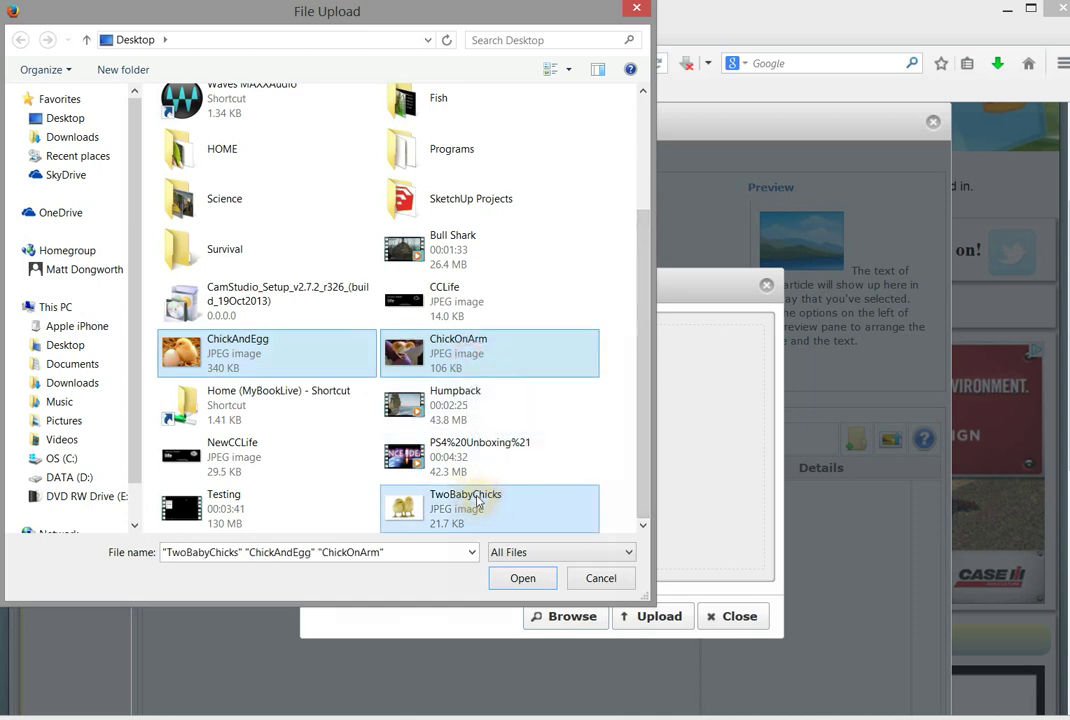
{"action": "left_click", "coordinate": [524, 580]}
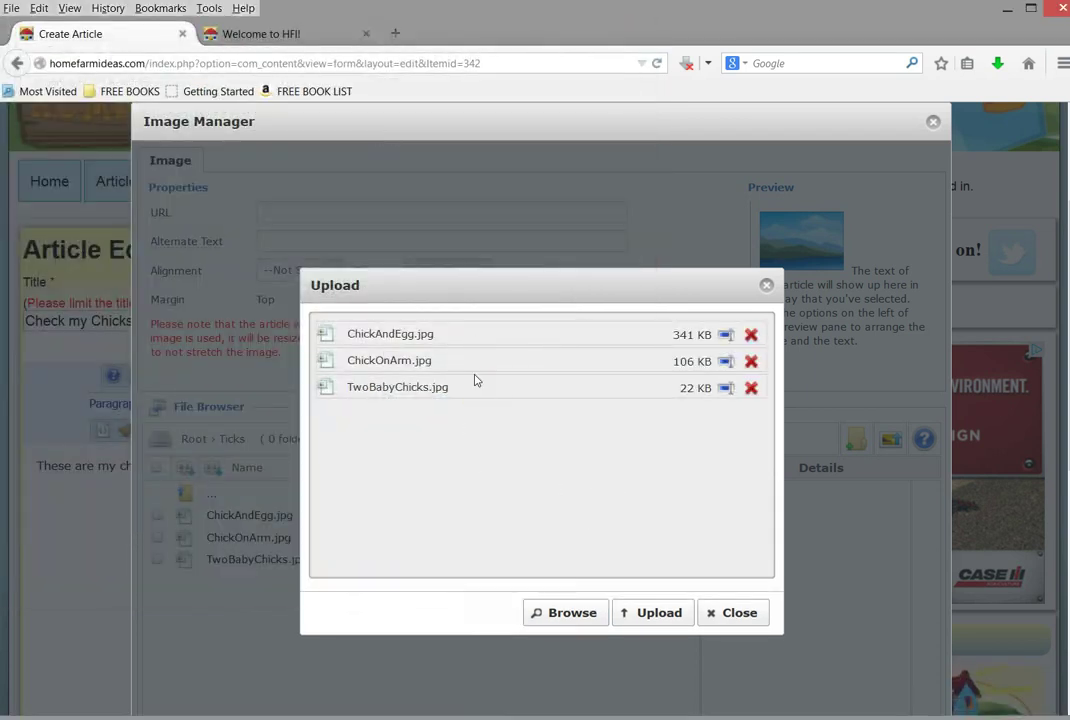
{"action": "left_click", "coordinate": [652, 616]}
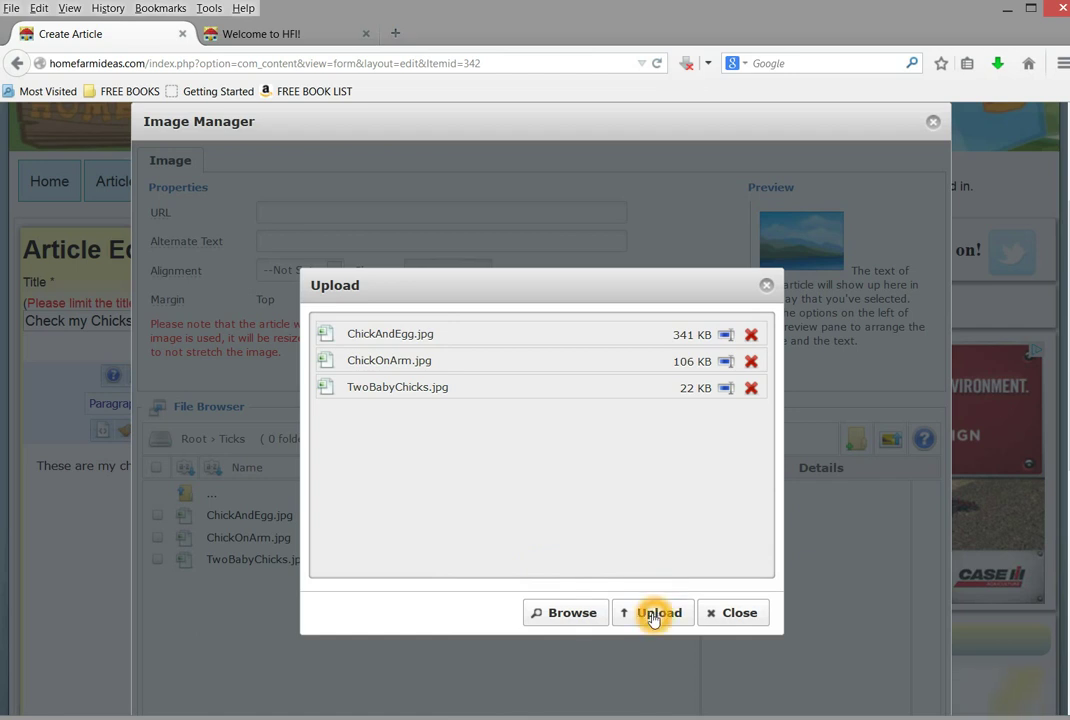
{"action": "left_click", "coordinate": [731, 614]}
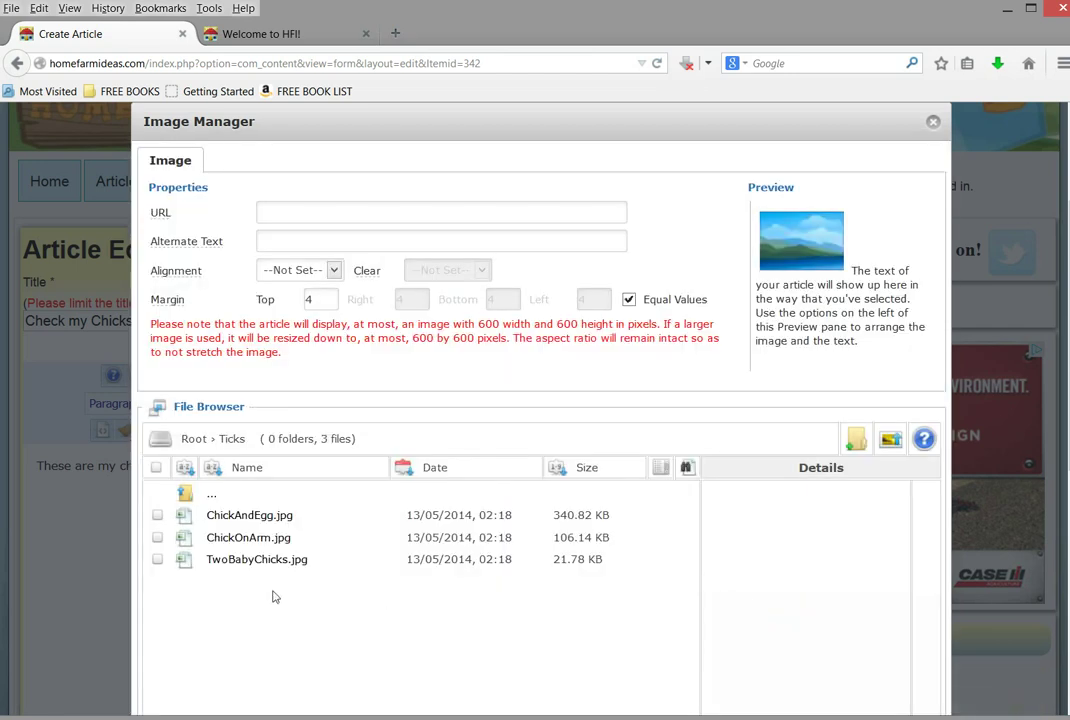
- Insert ChickAndEgg.jpg from the Ticks folder into the article with its alignment set to Right
{"action": "left_click", "coordinate": [274, 522]}
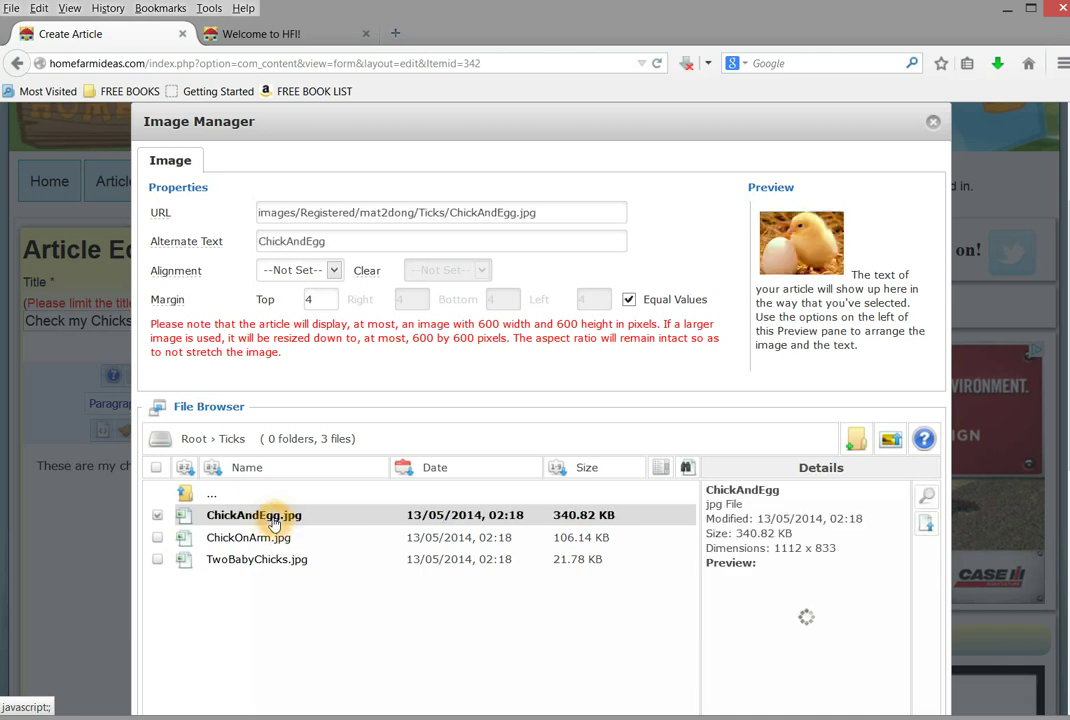
{"action": "left_click", "coordinate": [267, 515]}
{"action": "left_click", "coordinate": [337, 238]}
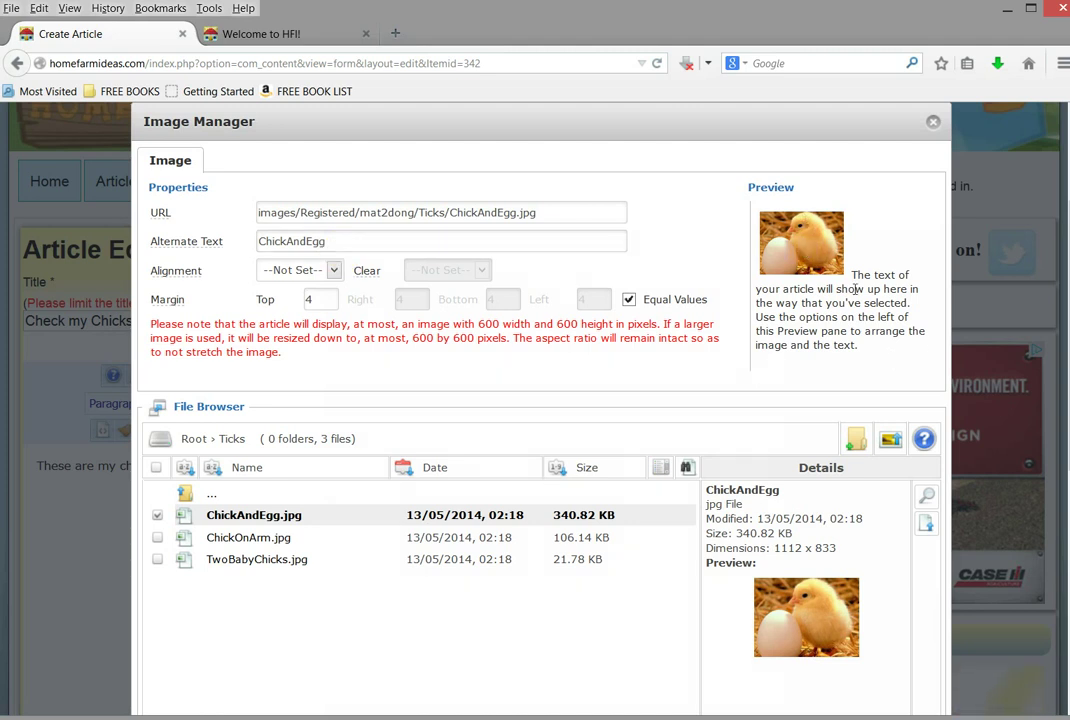
{"action": "left_click", "coordinate": [336, 271]}
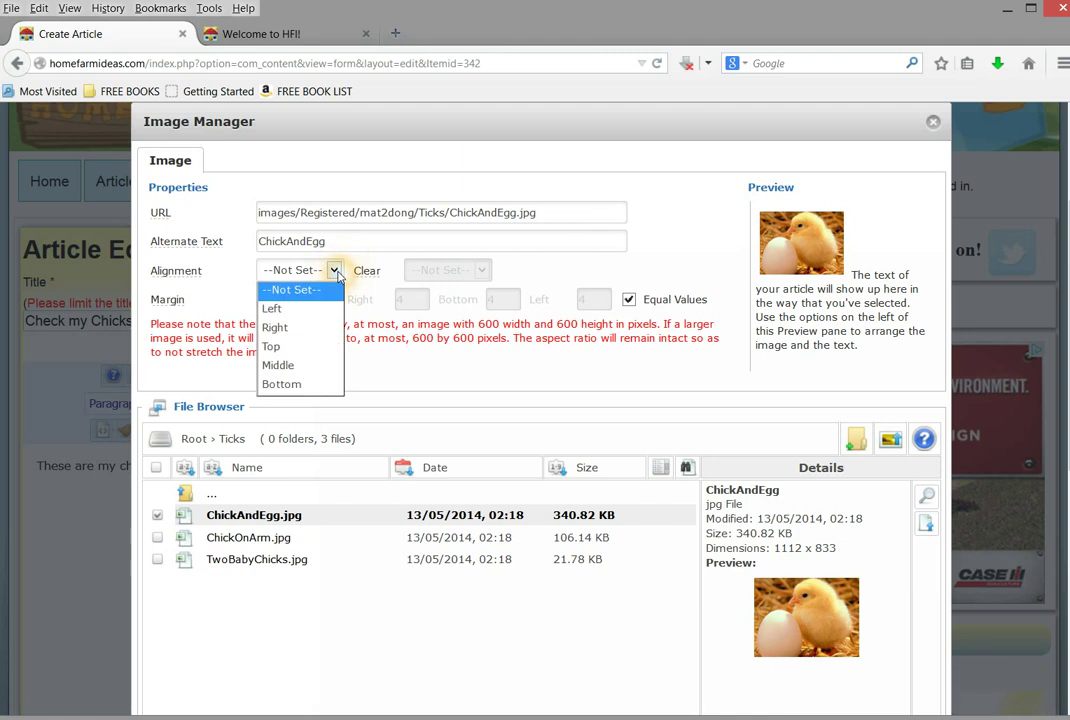
{"action": "left_click", "coordinate": [299, 329]}
{"action": "left_click_drag", "start_coordinate": [761, 211], "coordinate": [811, 270]}
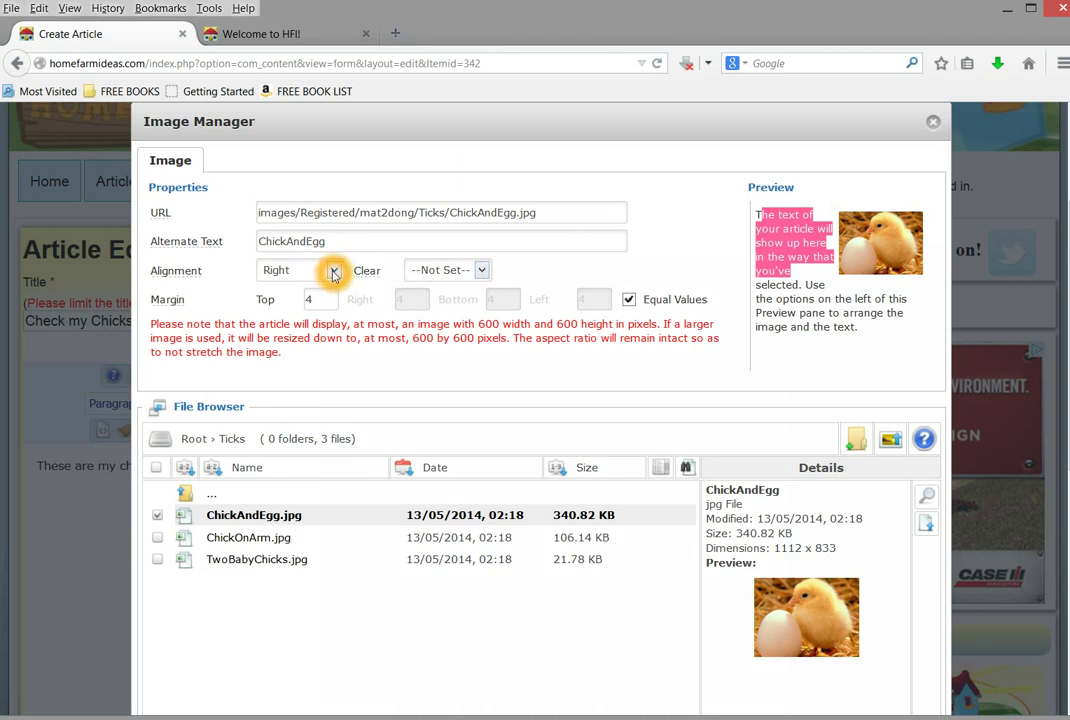
{"action": "scroll", "coordinate": [675, 515], "scroll_direction": "down", "scroll_amount": 3}
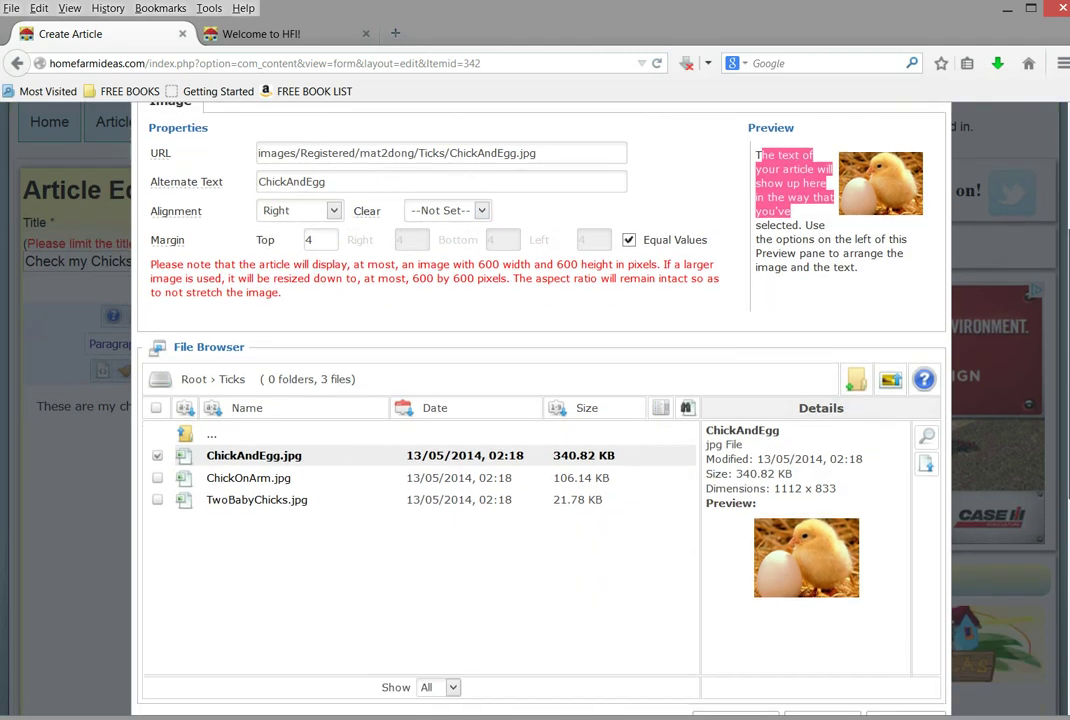
{"action": "left_click", "coordinate": [826, 588]}
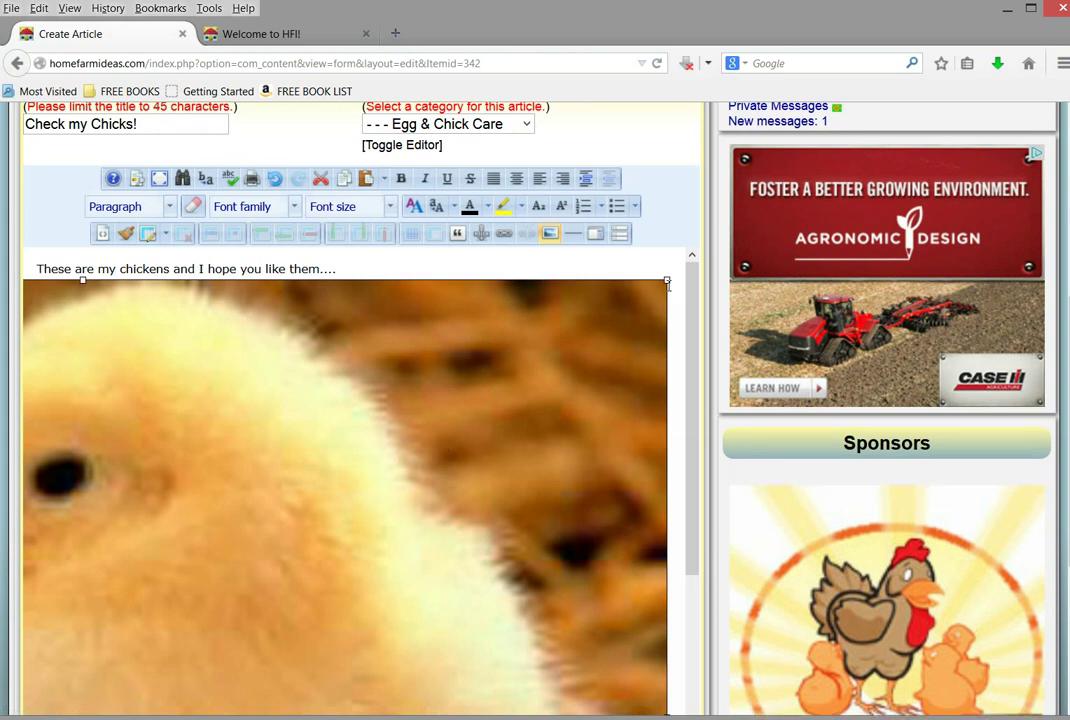
- Shrink the ChickAndEgg image proportionally so that it fits beside the opening sentence of the article
{"action": "left_click_drag", "start_coordinate": [667, 281], "coordinate": [324, 653]}
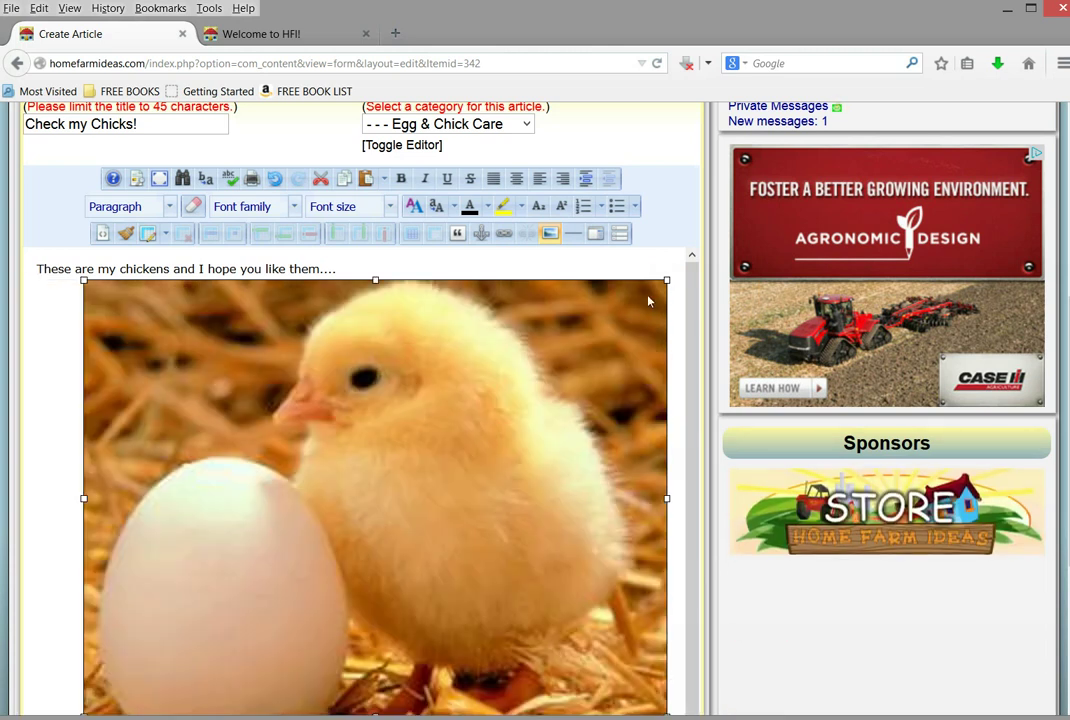
{"action": "left_click_drag", "start_coordinate": [667, 279], "coordinate": [348, 516]}
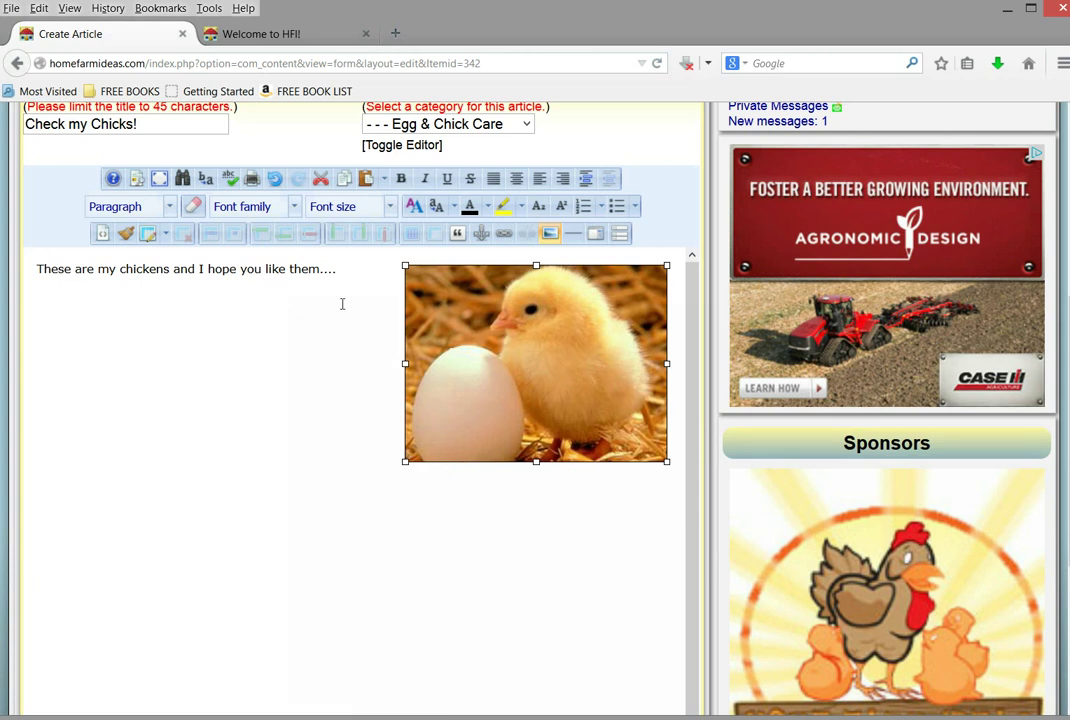
- Copy the opening sentence, paste it repeatedly until the text wraps beside and below the ChickAndEgg image, and add blank paragraphs after it
{"action": "mouse_move", "coordinate": [352, 272]}
{"action": "left_mouse_down"}
{"action": "mouse_move", "coordinate": [38, 270]}
{"action": "mouse_move", "coordinate": [340, 266]}
{"action": "mouse_move", "coordinate": [333, 271]}
{"action": "left_mouse_up"}
{"action": "key", "text": "ctrl+c"}
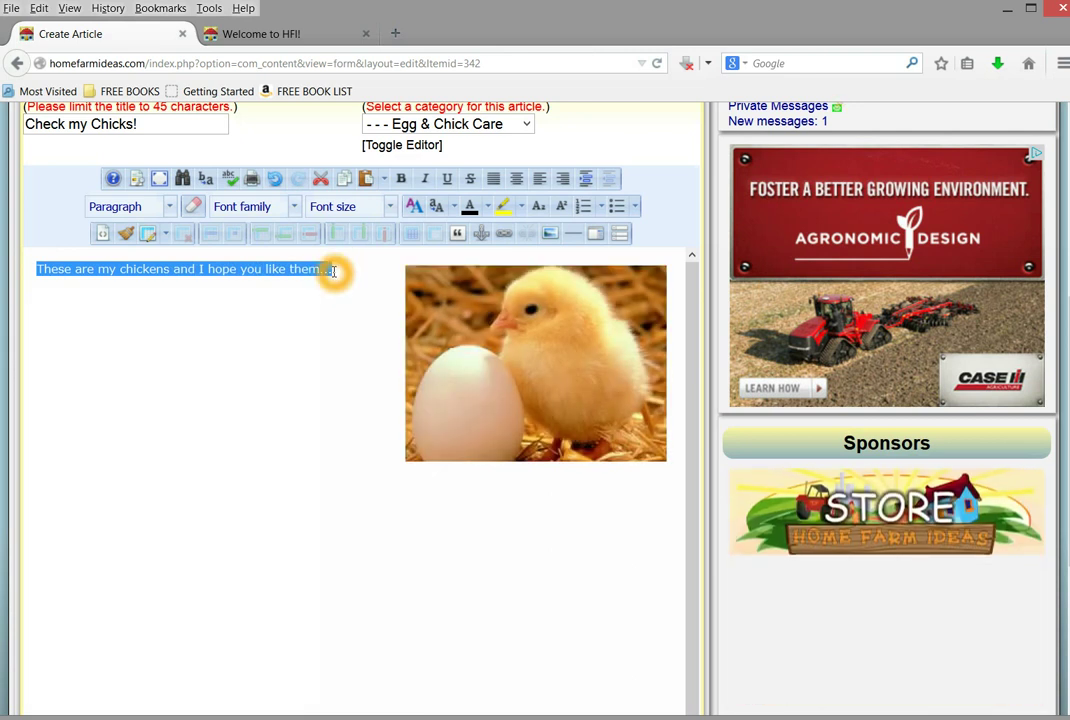
{"action": "left_click", "coordinate": [355, 278]}
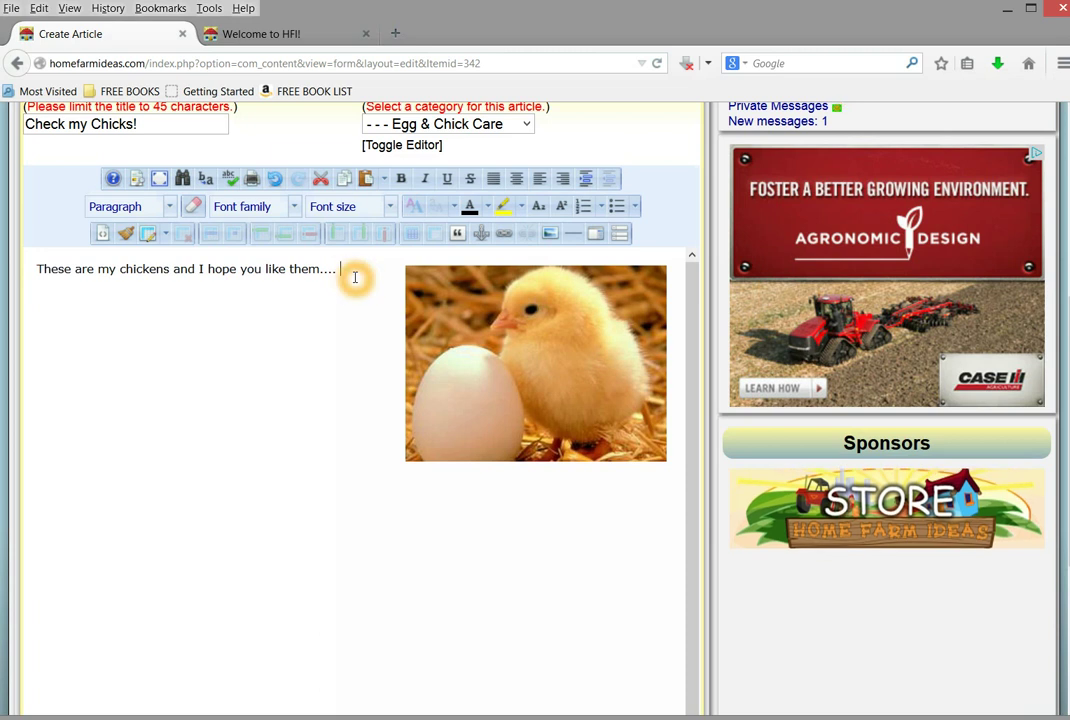
{"action": "key", "text": "ctrl+v"}
{"action": "key", "text": "ctrl+v"}
{"action": "key", "text": "ctrl+v"}
{"action": "key", "text": "ctrl+v"}
{"action": "key", "text": "ctrl+v"}
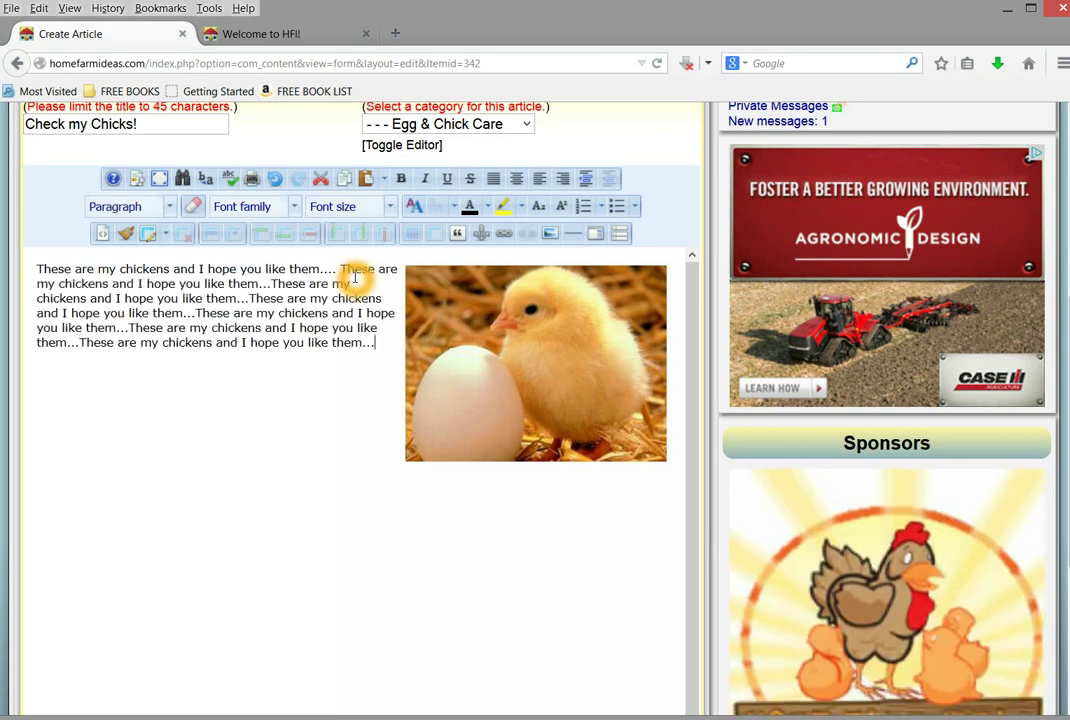
{"action": "key", "text": "ctrl+v"}
{"action": "key", "text": "ctrl+v"}
{"action": "key", "text": "ctrl+v"}
{"action": "key", "text": "ctrl+v"}
{"action": "key", "text": "ctrl+v"}
{"action": "key", "text": "ctrl+v"}
{"action": "key", "text": "ctrl+v"}
{"action": "key", "text": "ctrl+v"}
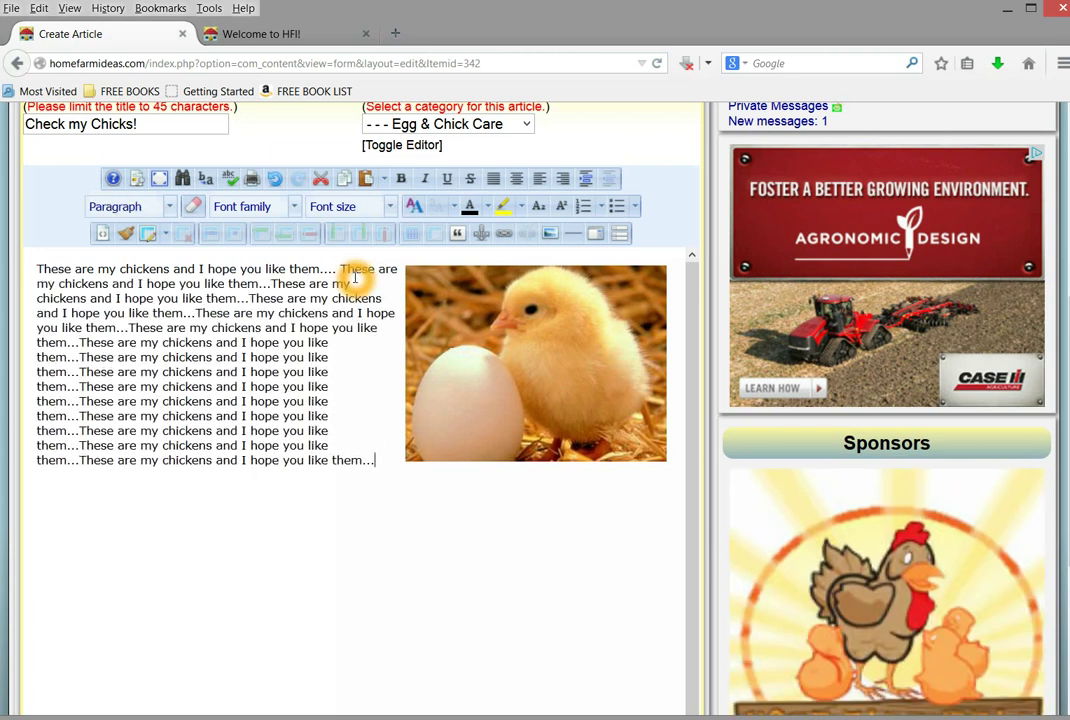
{"action": "key", "text": "ctrl+v"}
{"action": "key", "text": "ctrl+v"}
{"action": "key", "text": "ctrl+v"}
{"action": "key", "text": "ctrl+v"}
{"action": "key", "text": "ctrl+v"}
{"action": "key", "text": "ctrl+v"}
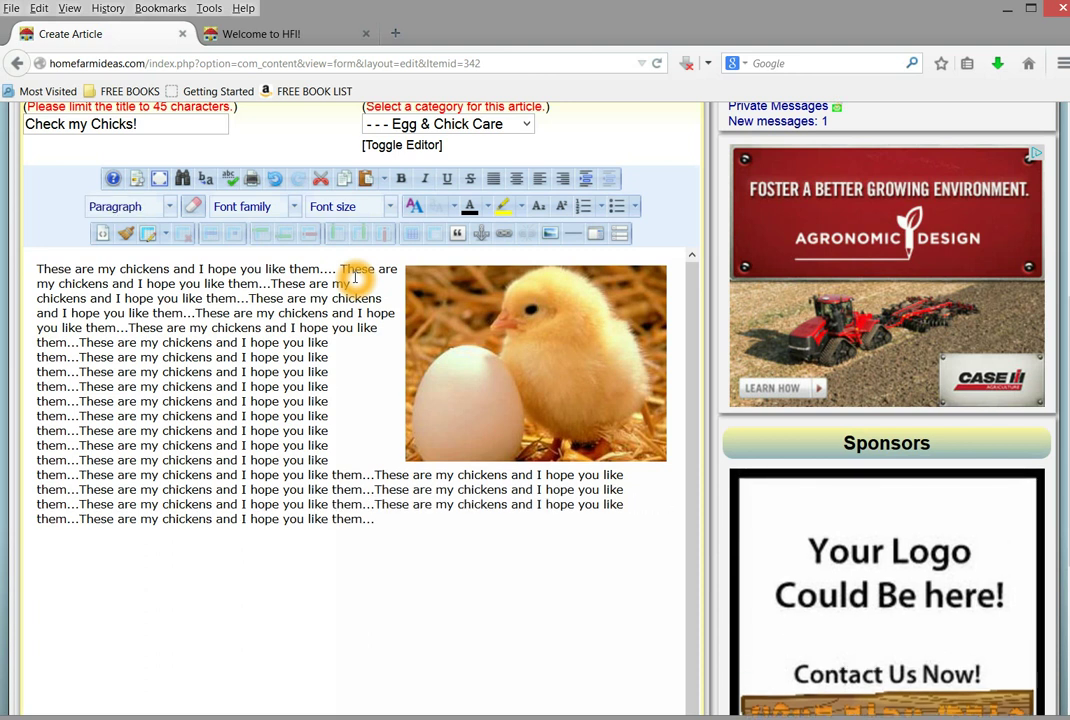
{"action": "key", "text": "ctrl+v"}
{"action": "key", "text": "Return"}
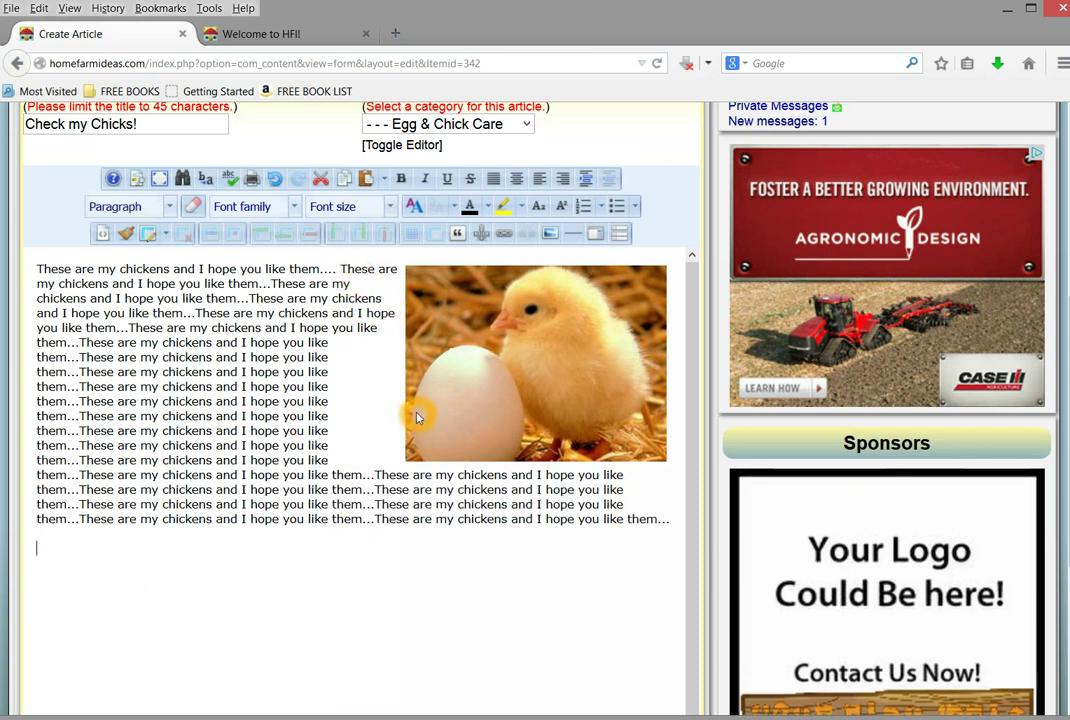
{"action": "key", "text": "Return"}
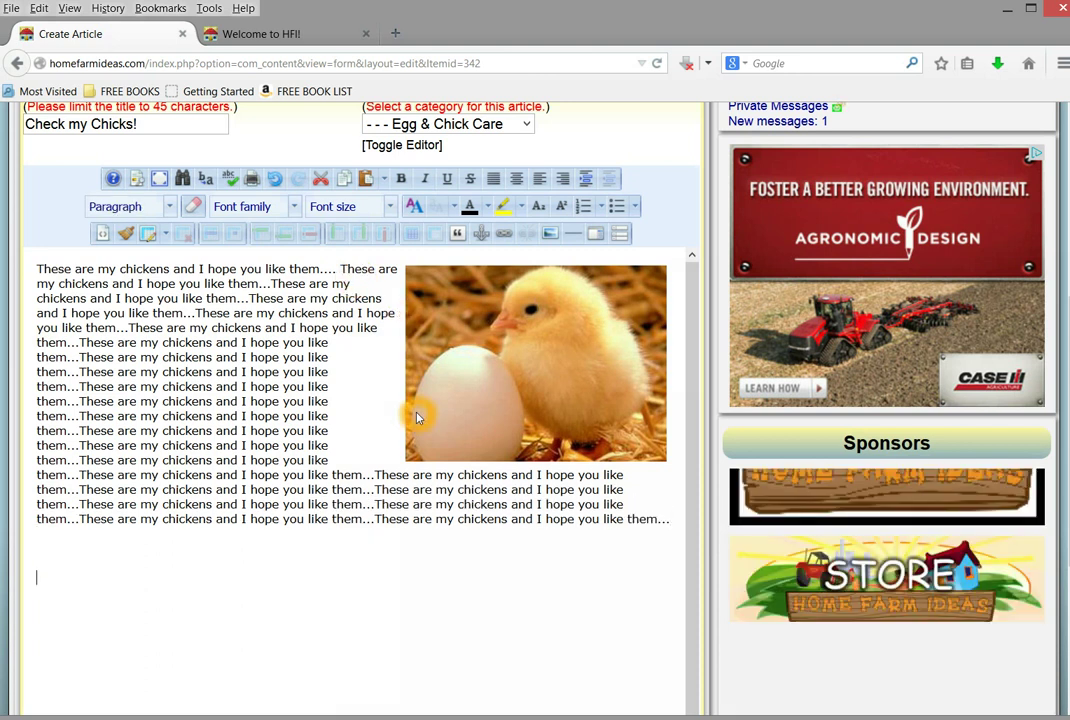
- Open the Image Manager at the end of the article and preview ChickOnArm.jpg and TwoBabyChicks.jpg in the Ticks folder
{"action": "left_click", "coordinate": [549, 234]}
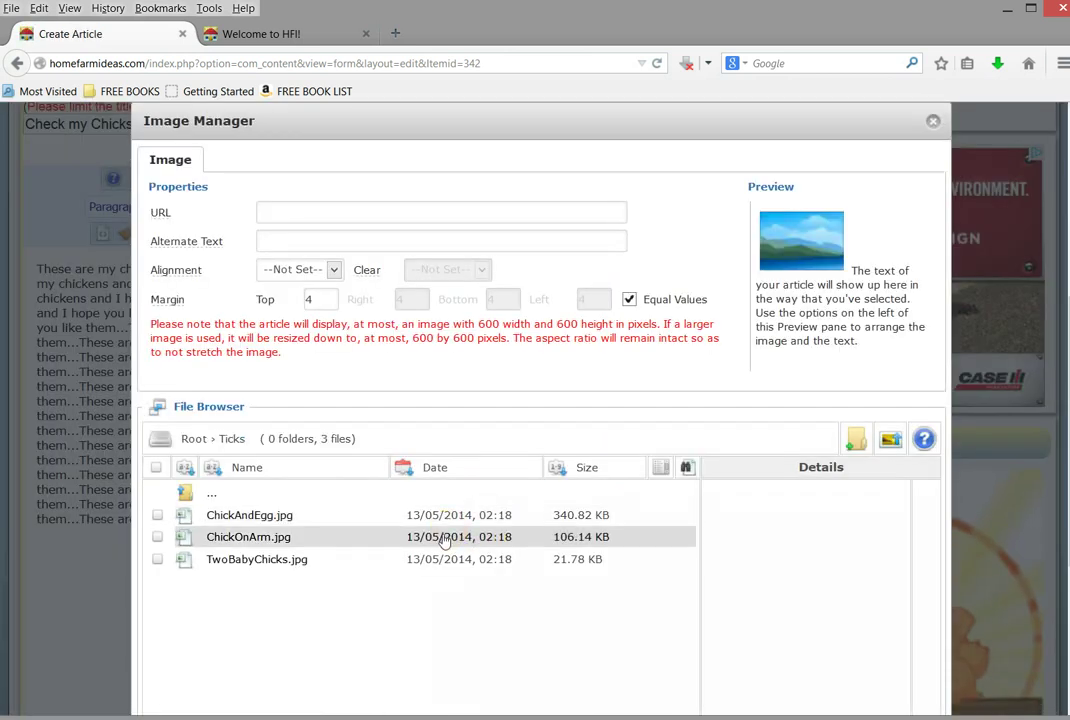
{"action": "left_click", "coordinate": [444, 538]}
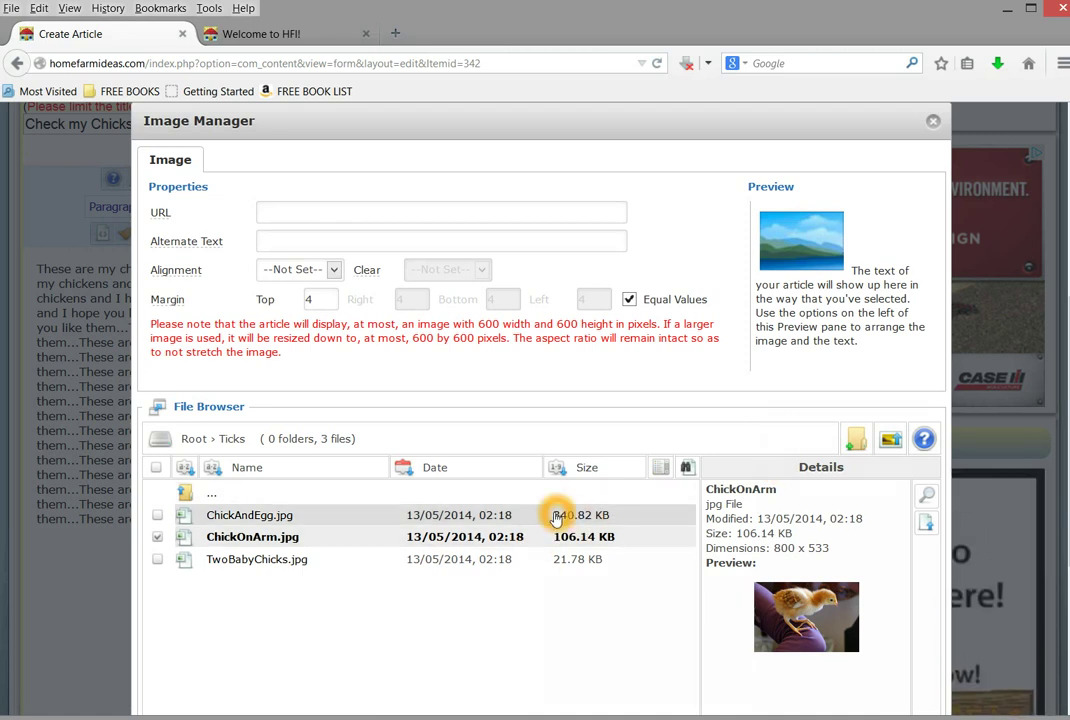
{"action": "left_click", "coordinate": [556, 515]}
{"action": "left_click", "coordinate": [515, 538]}
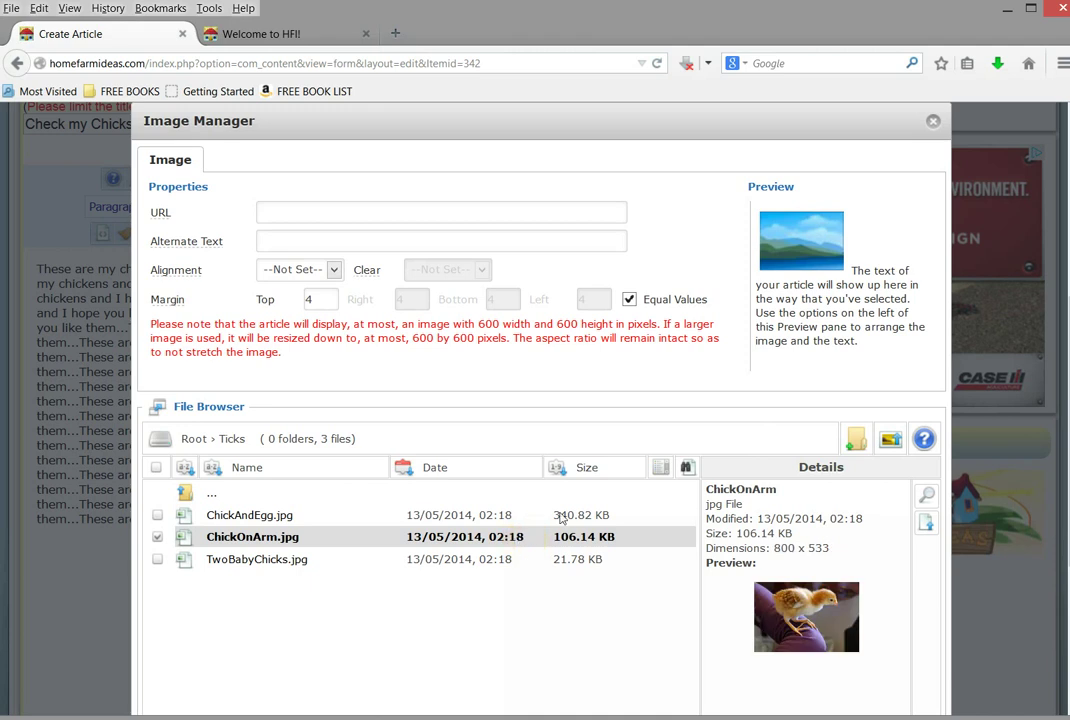
{"action": "left_click", "coordinate": [469, 562]}
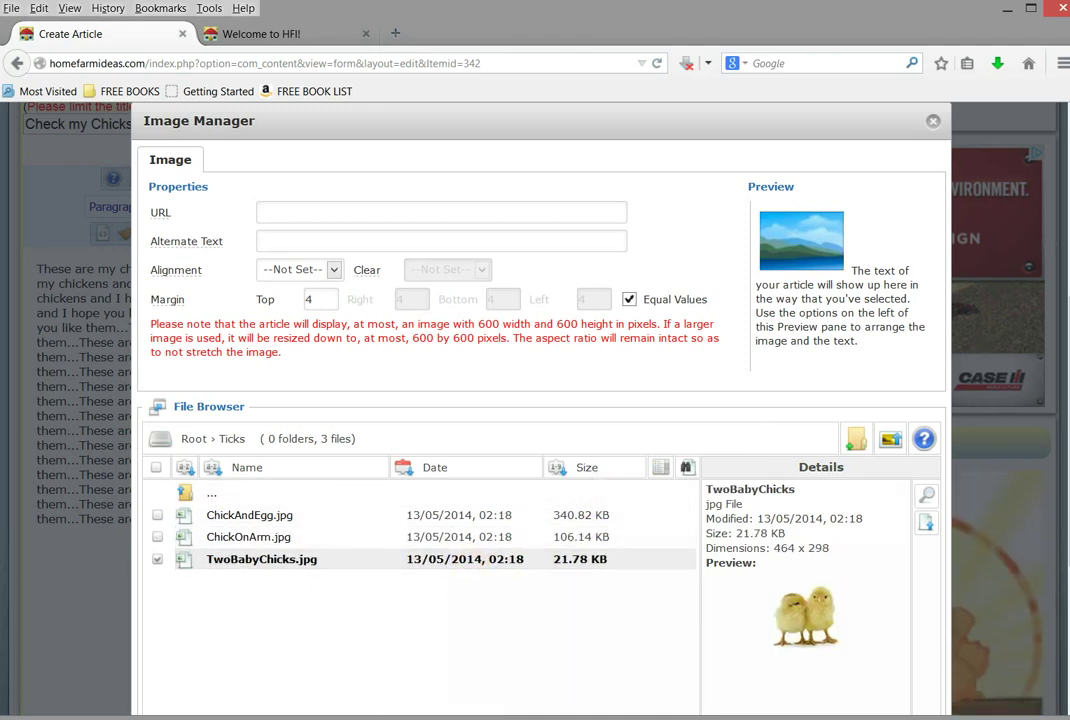
{"action": "scroll", "coordinate": [456, 400], "scroll_direction": "down", "scroll_amount": 3}
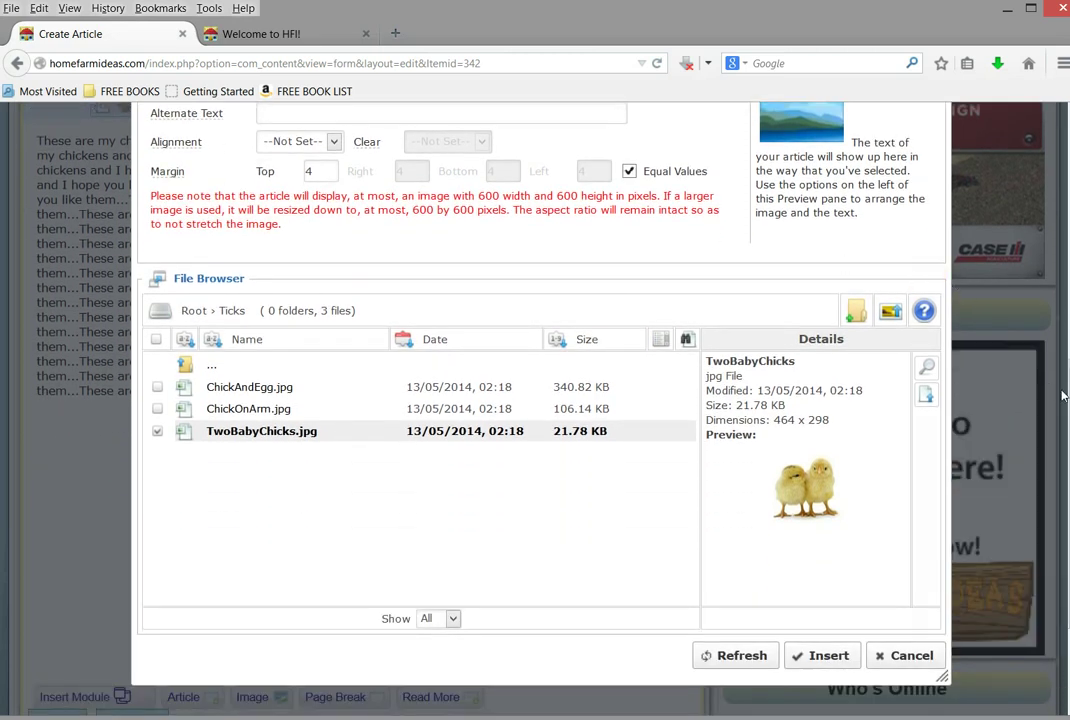
{"action": "scroll", "coordinate": [1064, 398], "scroll_direction": "up", "scroll_amount": 5}
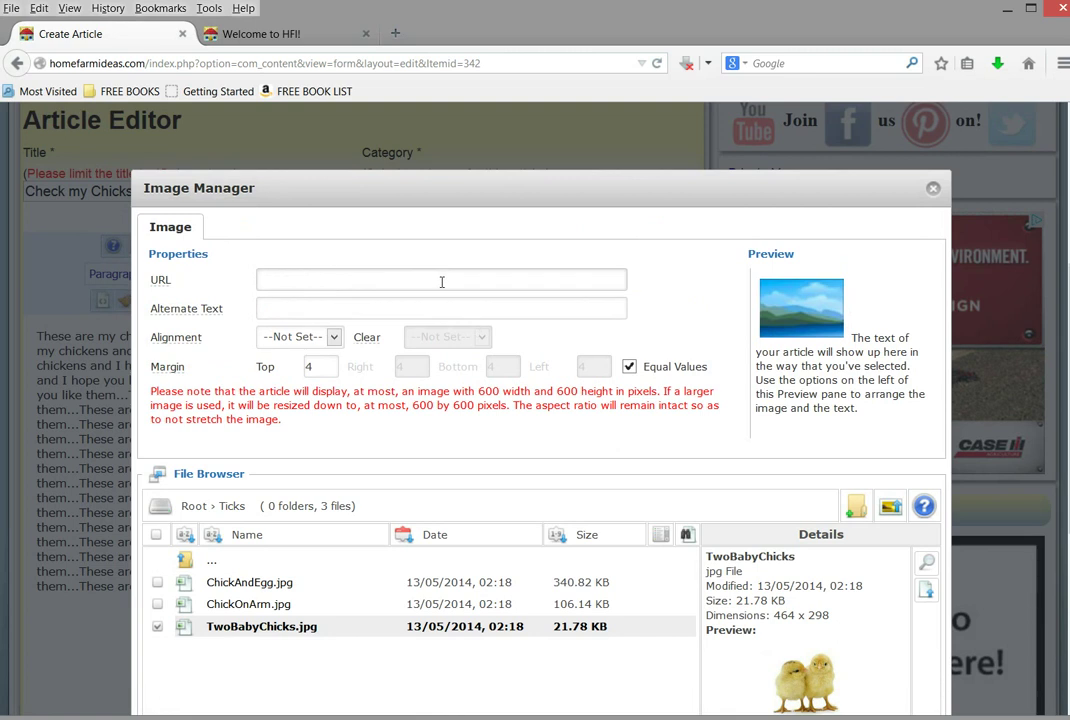
{"action": "left_click", "coordinate": [442, 282]}
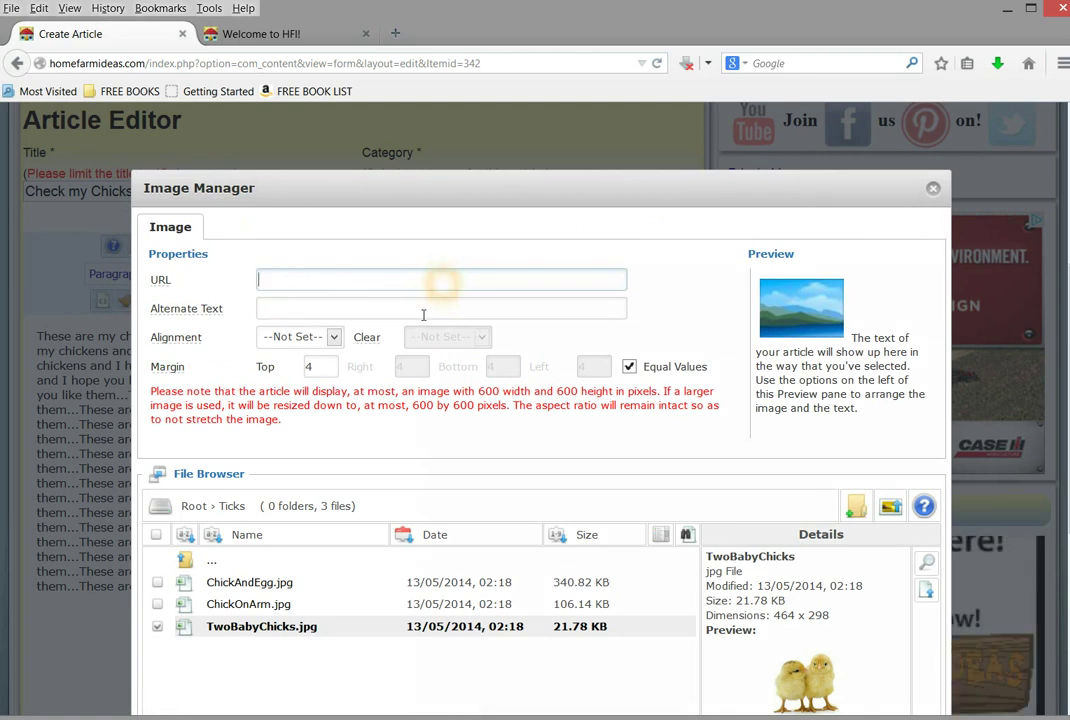
- Choose ChickOnArm.jpg as the image to insert and set its alignment to Left
{"action": "left_click", "coordinate": [310, 588]}
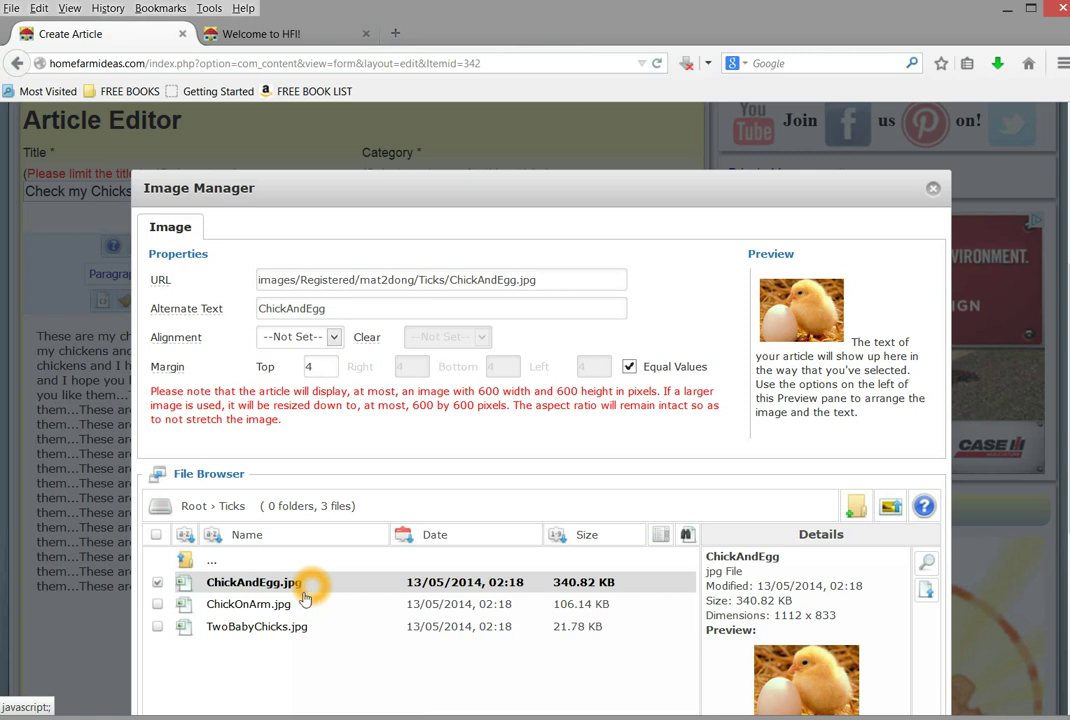
{"action": "left_click", "coordinate": [293, 605]}
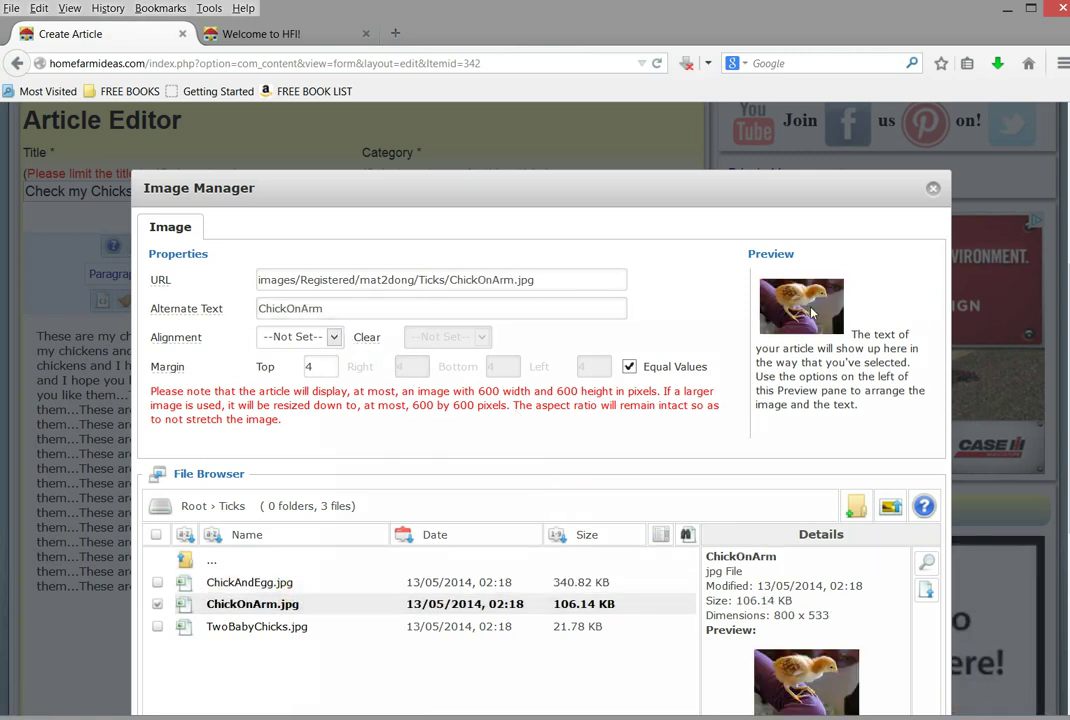
{"action": "left_click", "coordinate": [335, 338]}
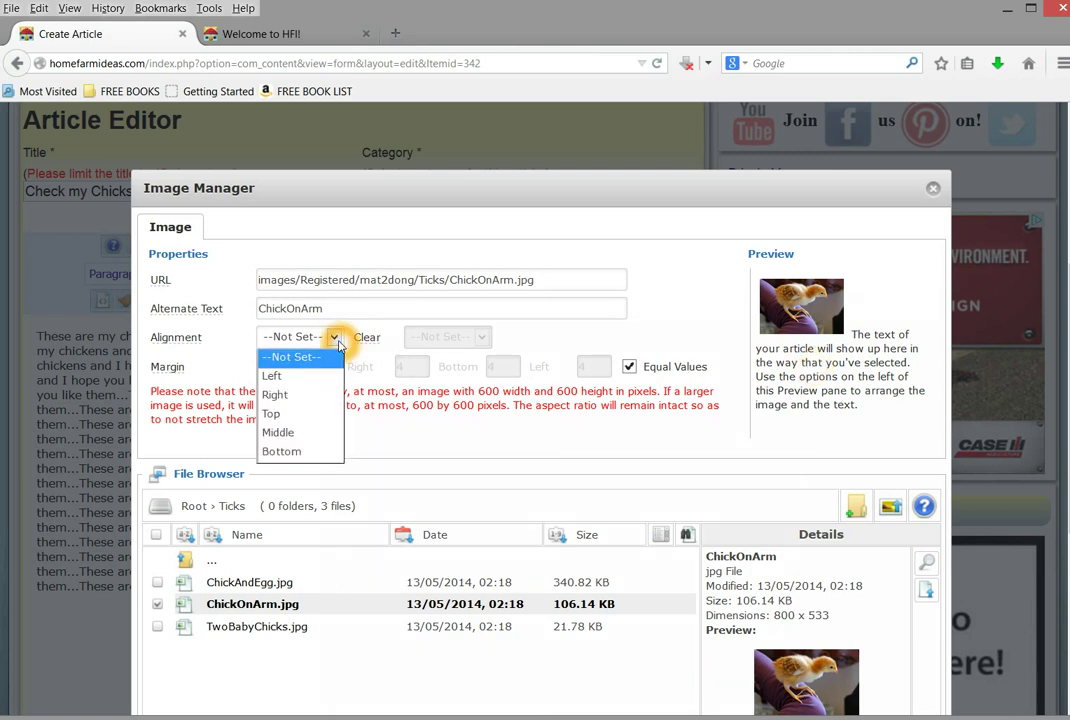
{"action": "left_click", "coordinate": [285, 376]}
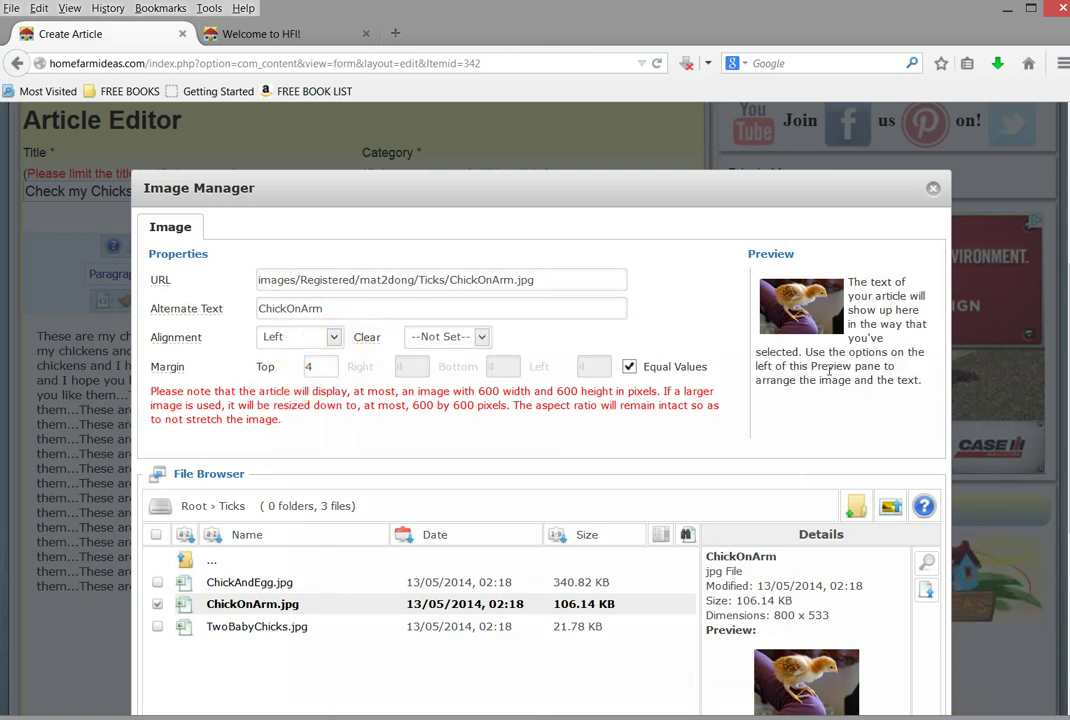
{"action": "scroll", "coordinate": [540, 400], "scroll_direction": "down", "scroll_amount": 5}
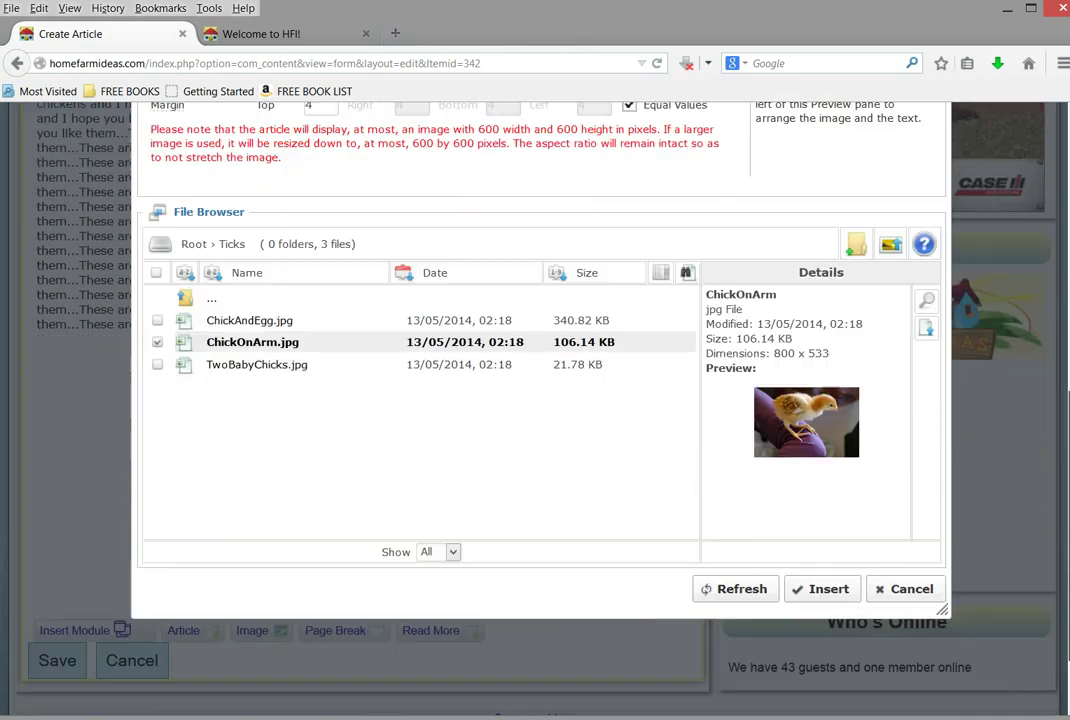
{"action": "left_click", "coordinate": [836, 598]}
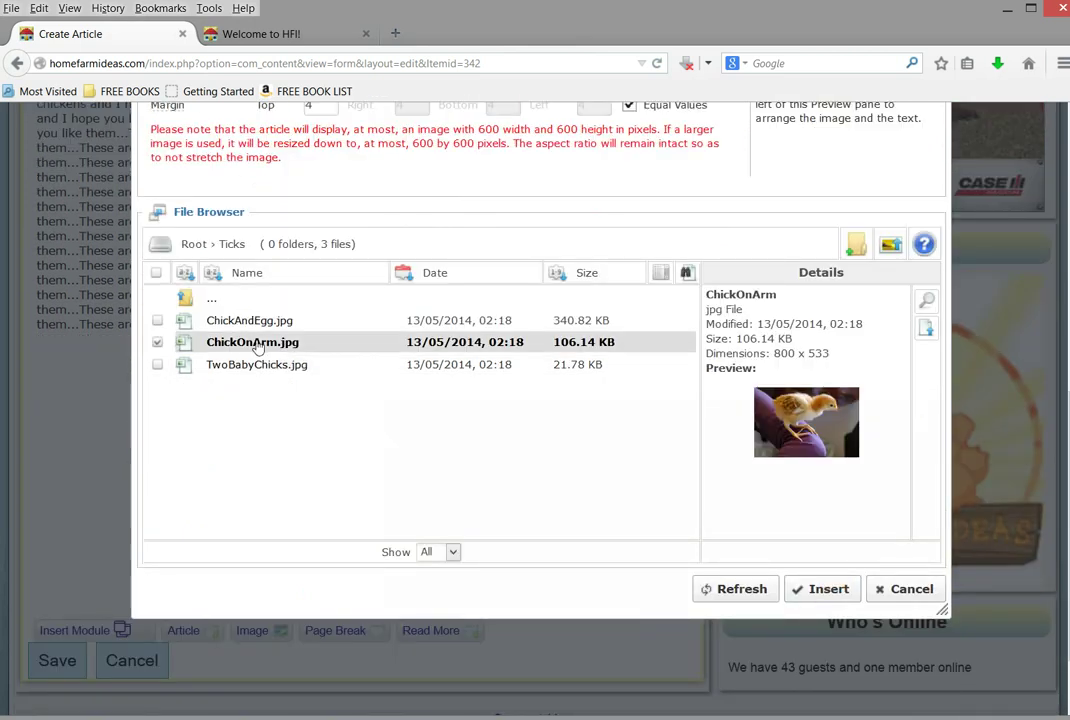
- Go up to the root folder in the file browser and return to the Ticks folder
{"action": "double_click", "coordinate": [195, 300]}
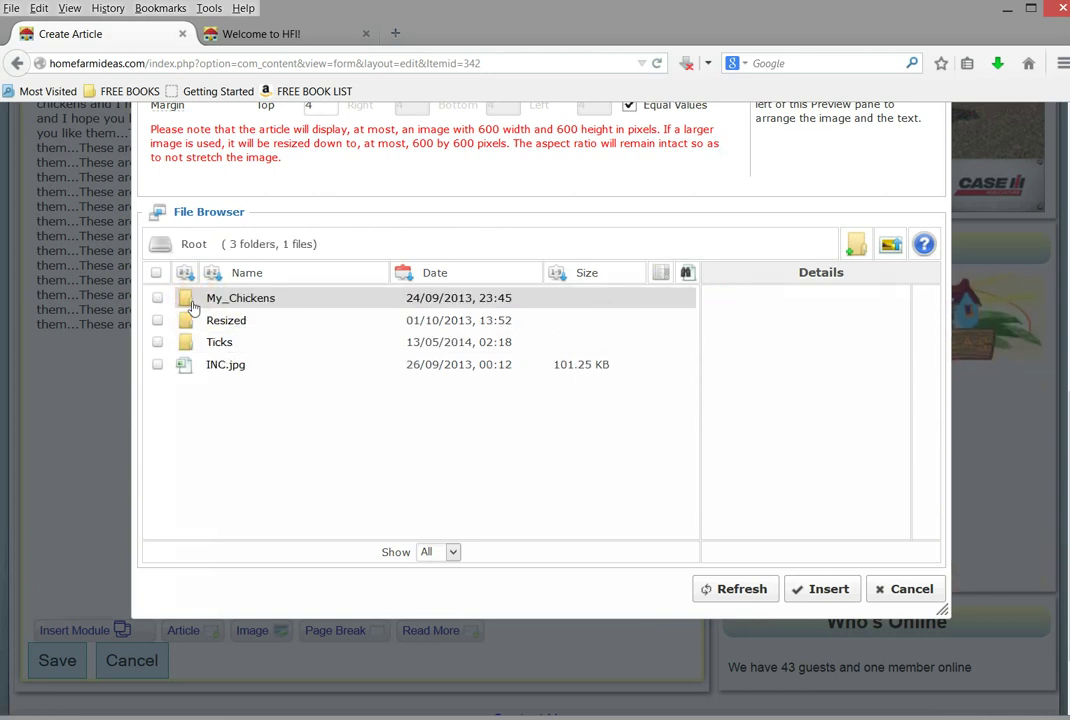
{"action": "left_click", "coordinate": [200, 243]}
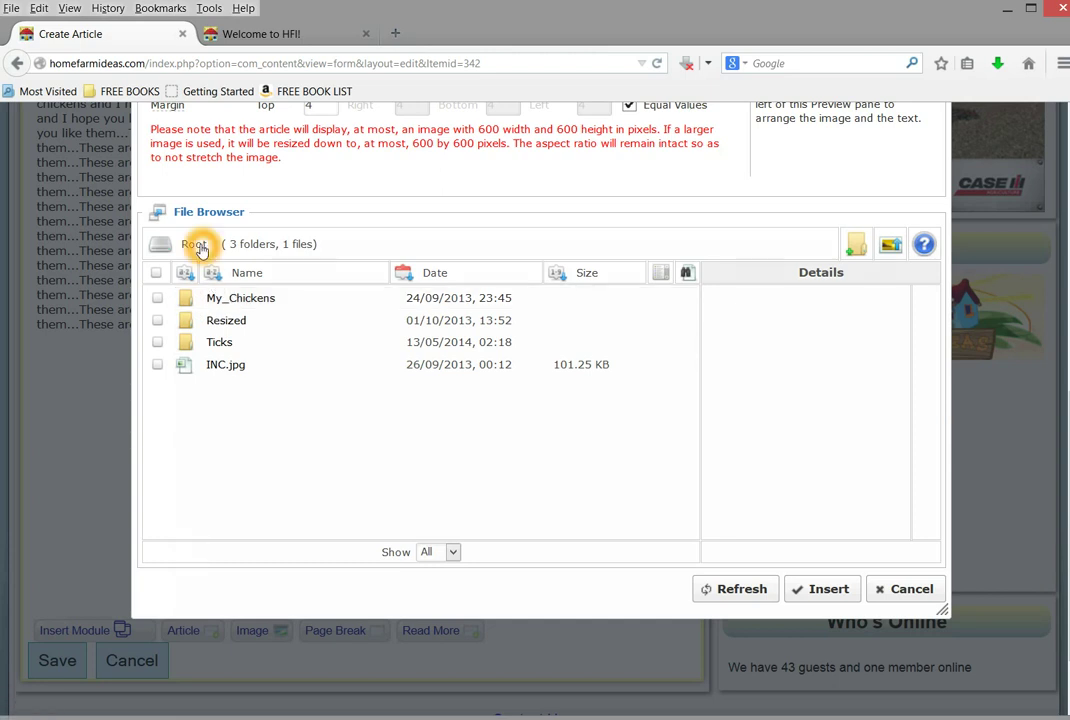
{"action": "left_click", "coordinate": [283, 327]}
{"action": "left_click", "coordinate": [191, 250]}
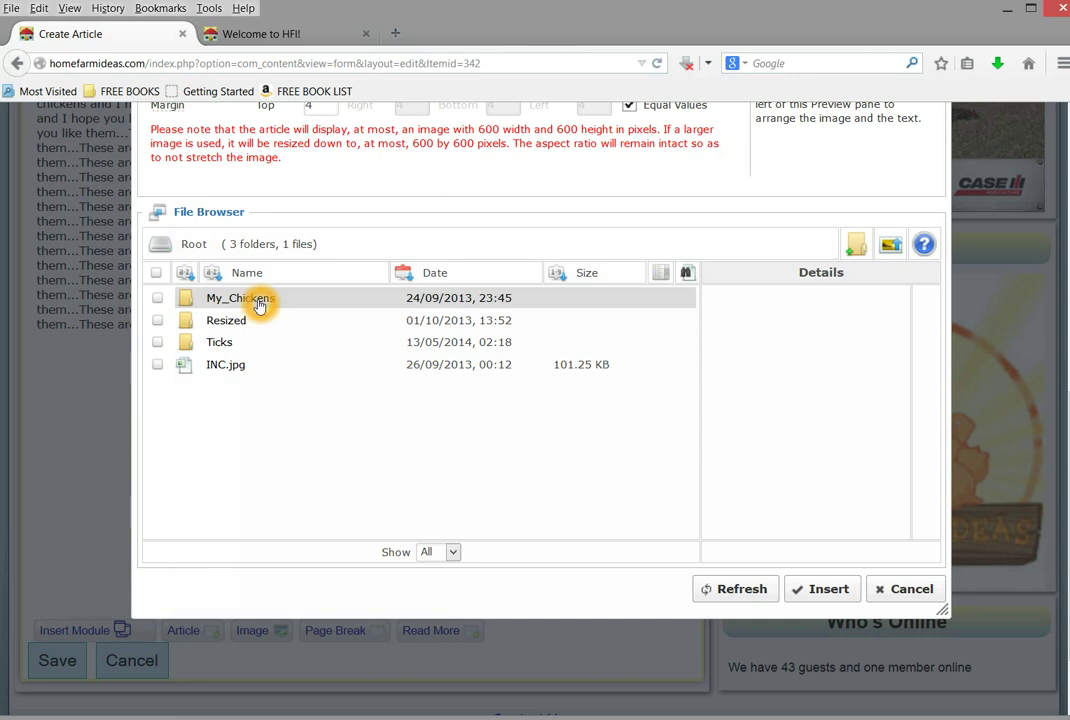
{"action": "left_click", "coordinate": [225, 345]}
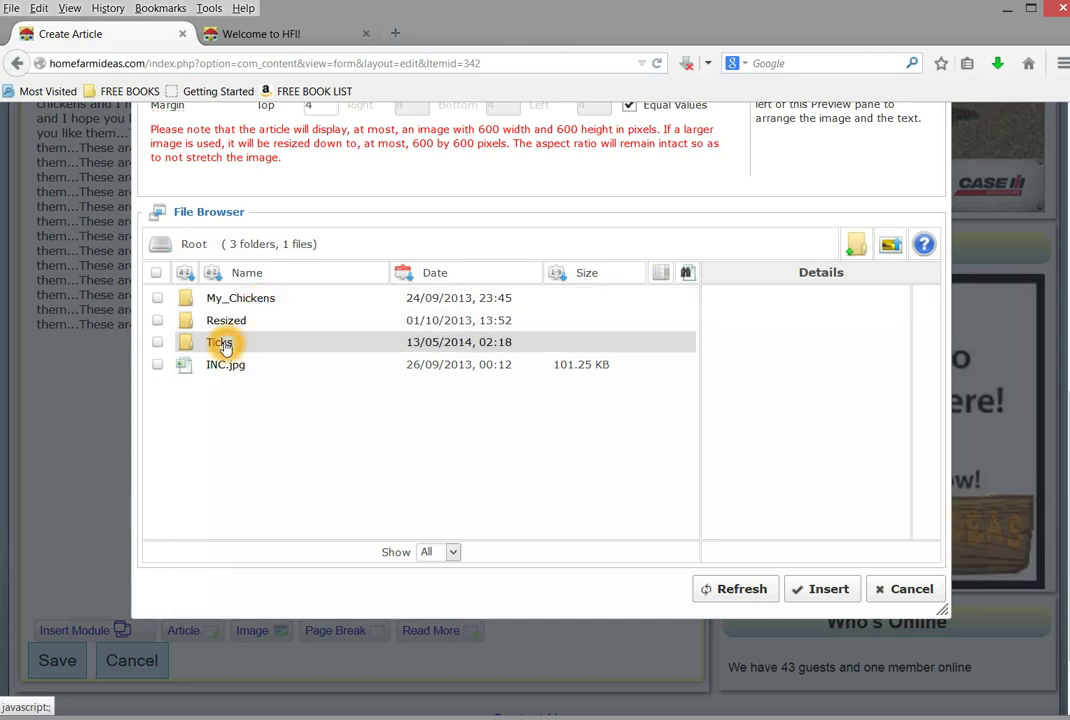
{"action": "left_click", "coordinate": [225, 345]}
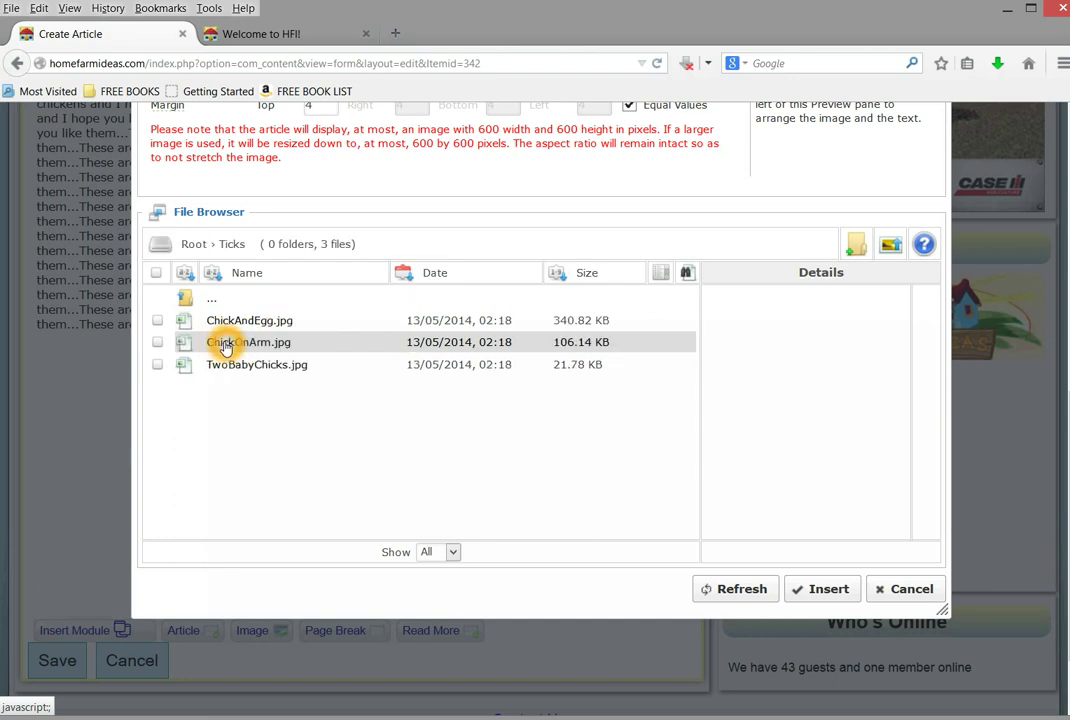
{"action": "left_click", "coordinate": [302, 342]}
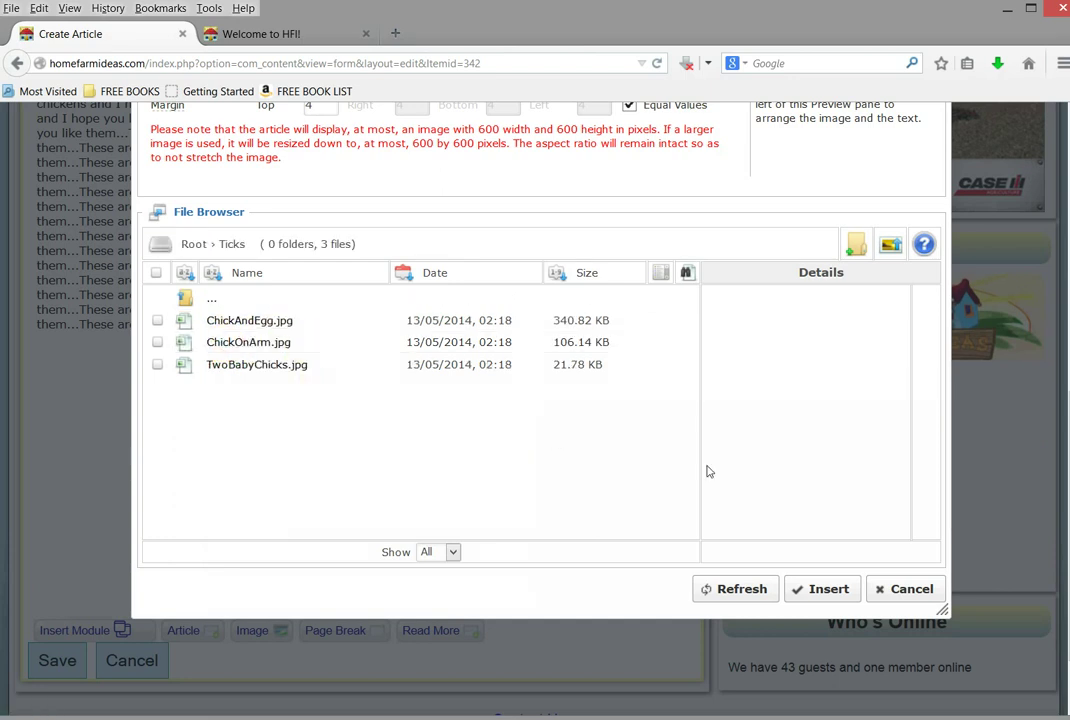
{"action": "left_click", "coordinate": [805, 530]}
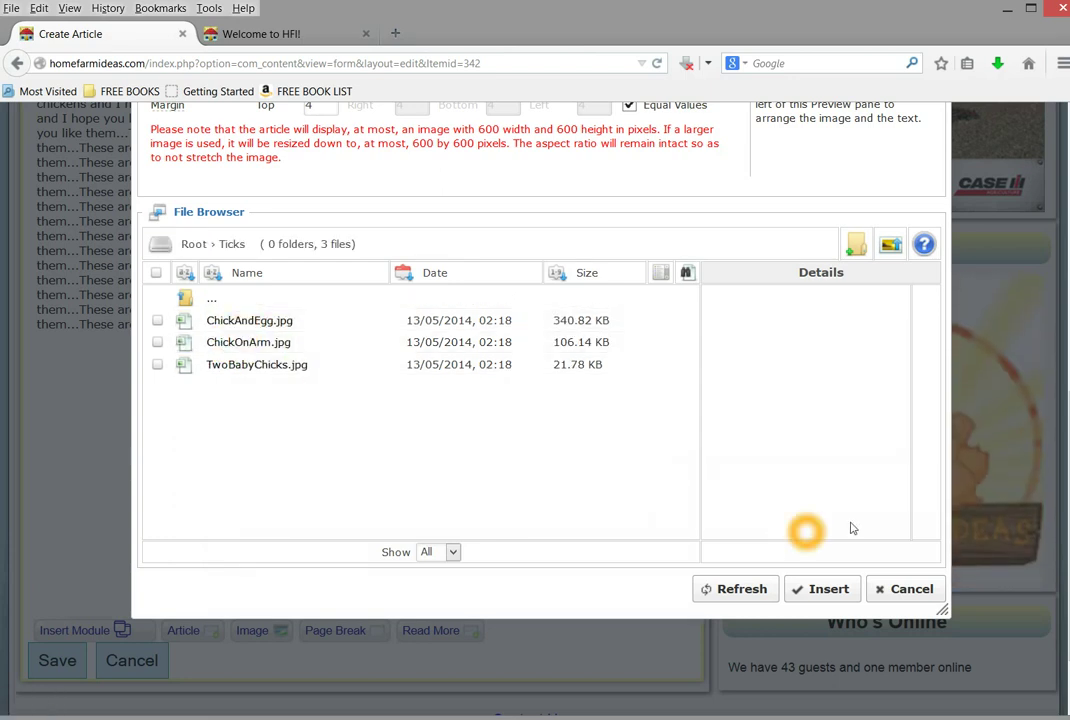
- Insert the ChickOnArm image below the article text and shrink it so that text fits beside it
{"action": "scroll", "coordinate": [840, 560], "scroll_direction": "up", "scroll_amount": 2}
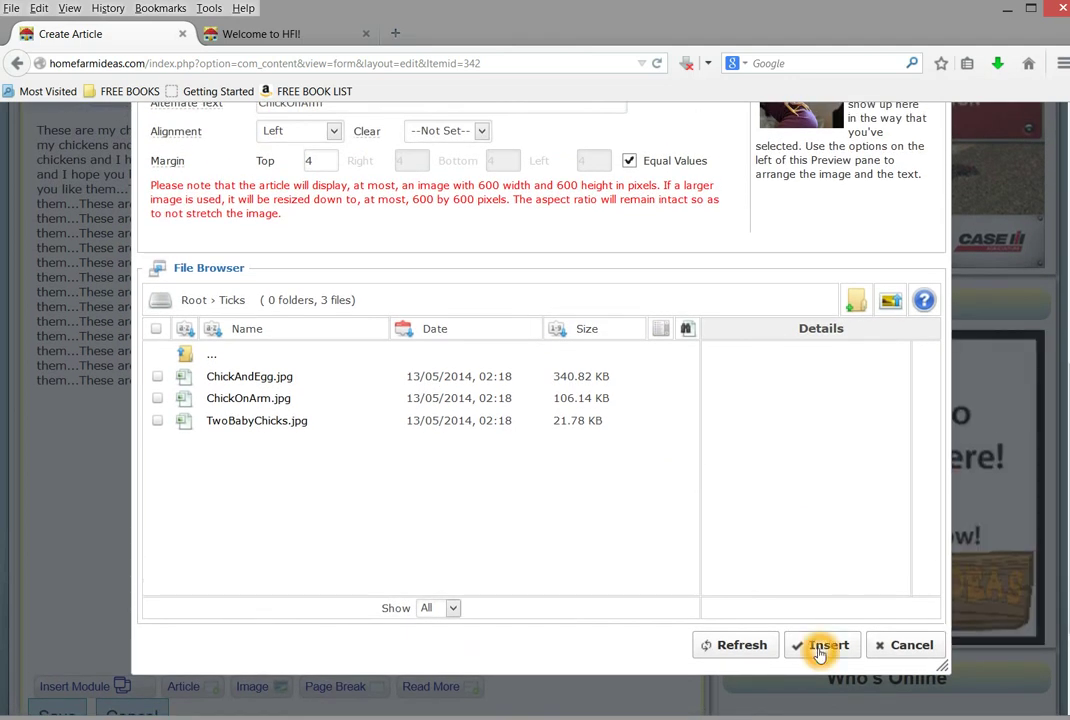
{"action": "left_click", "coordinate": [820, 648]}
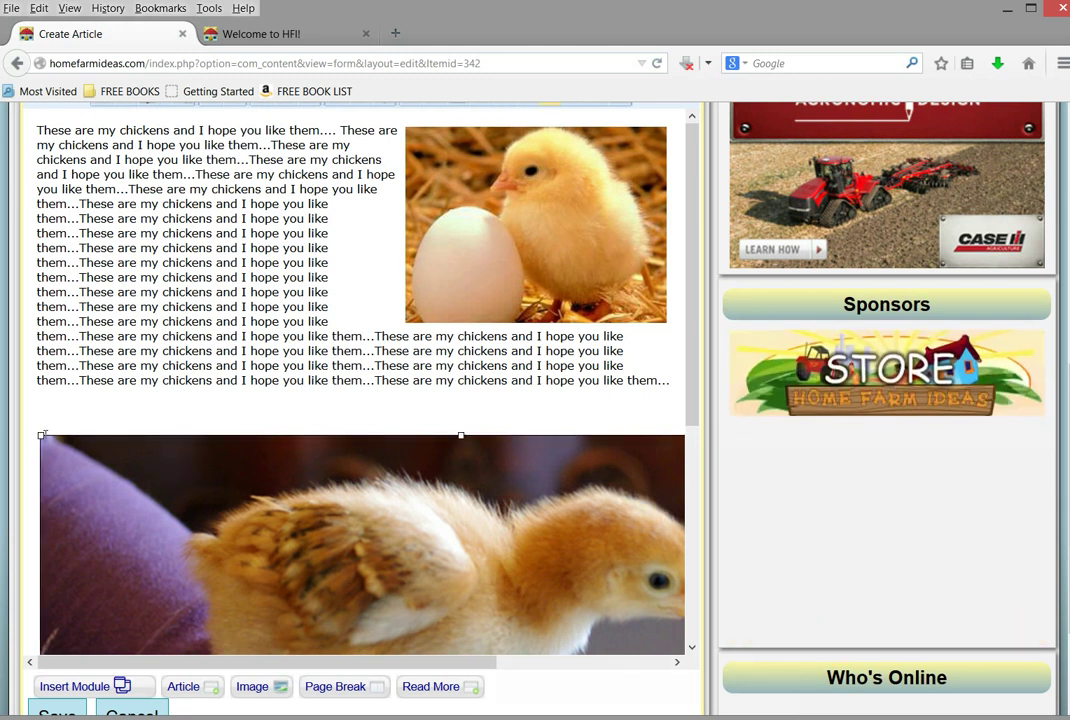
{"action": "left_click_drag", "start_coordinate": [40, 435], "coordinate": [396, 614]}
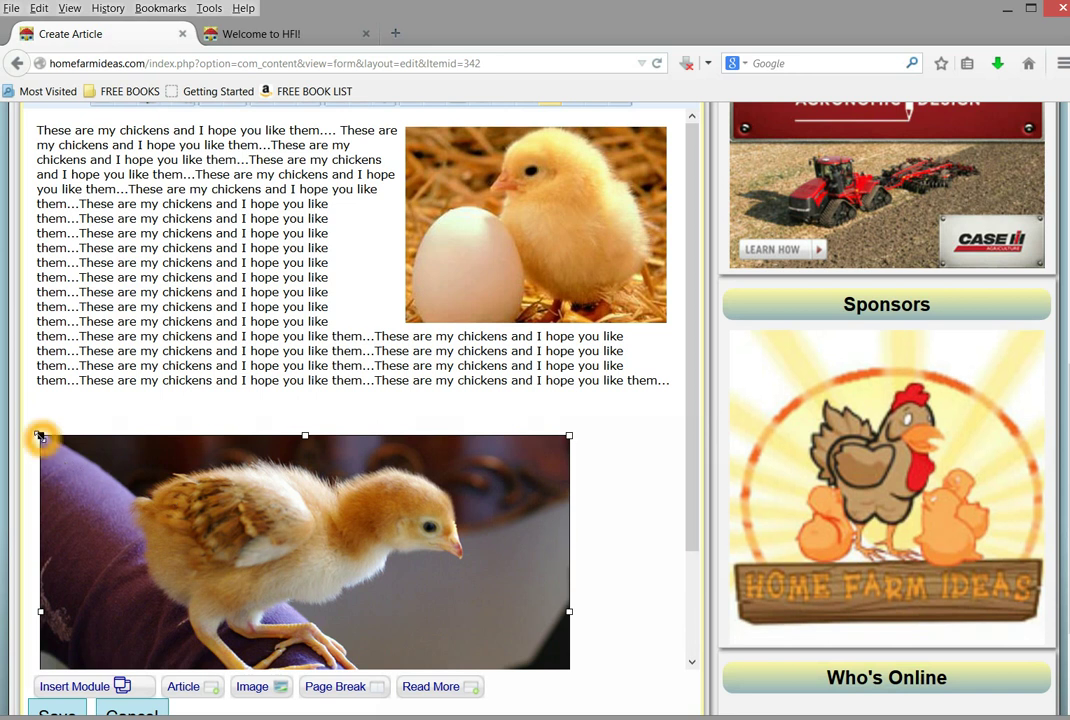
{"action": "left_click_drag", "start_coordinate": [40, 436], "coordinate": [96, 474]}
{"action": "left_click", "coordinate": [497, 502]}
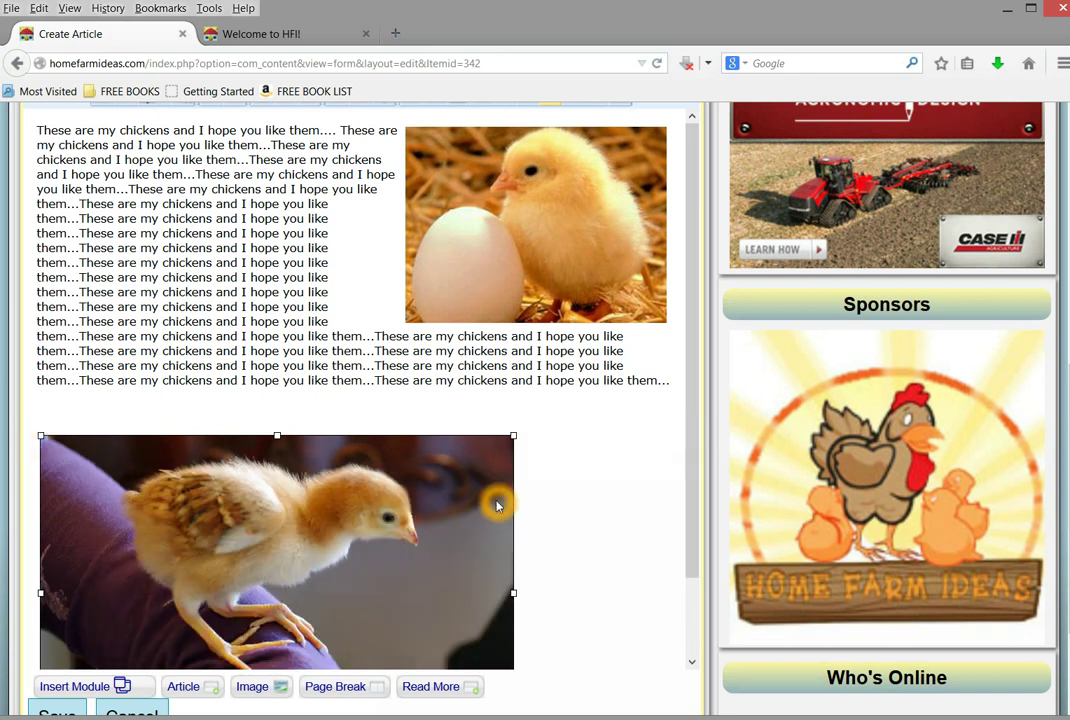
- Fill the space beside the ChickOnArm image with repeated copies of "These are my chickens and I hope you like them..."
{"action": "left_click", "coordinate": [567, 458]}
{"action": "type", "text": "These are my chickens and I hope you like them..."}
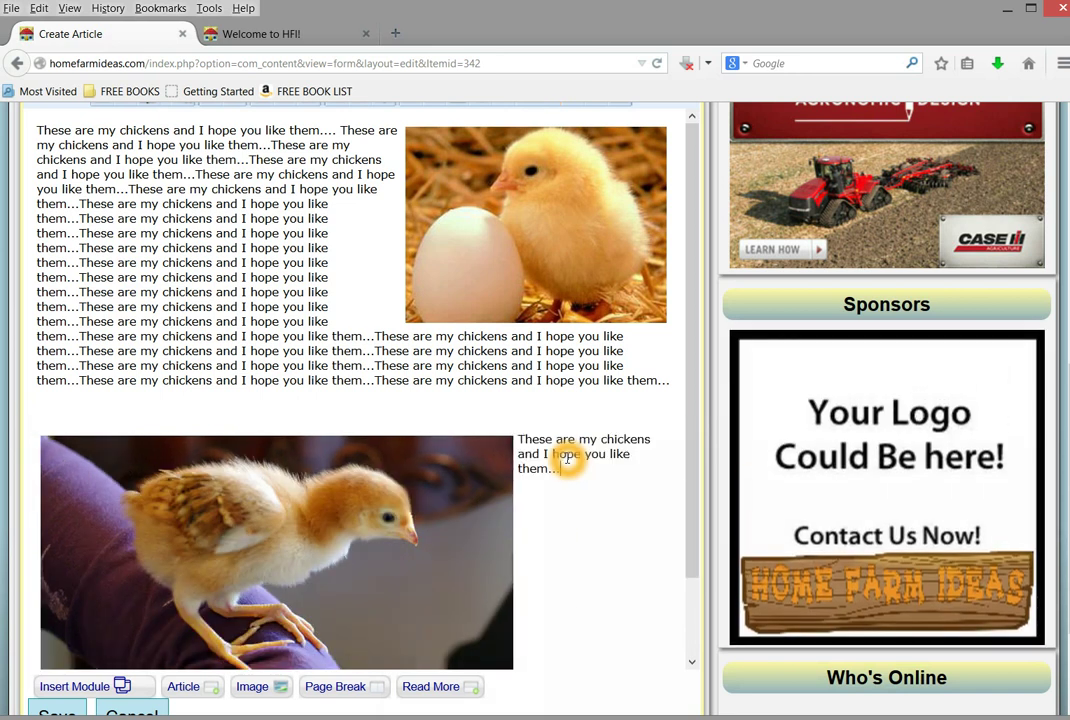
{"action": "key", "text": "ctrl+v"}
{"action": "key", "text": "ctrl+v"}
{"action": "key", "text": "ctrl+v"}
{"action": "key", "text": "ctrl+v"}
{"action": "key", "text": "ctrl+v"}
{"action": "key", "text": "ctrl+v"}
{"action": "key", "text": "ctrl+v"}
{"action": "key", "text": "ctrl+v"}
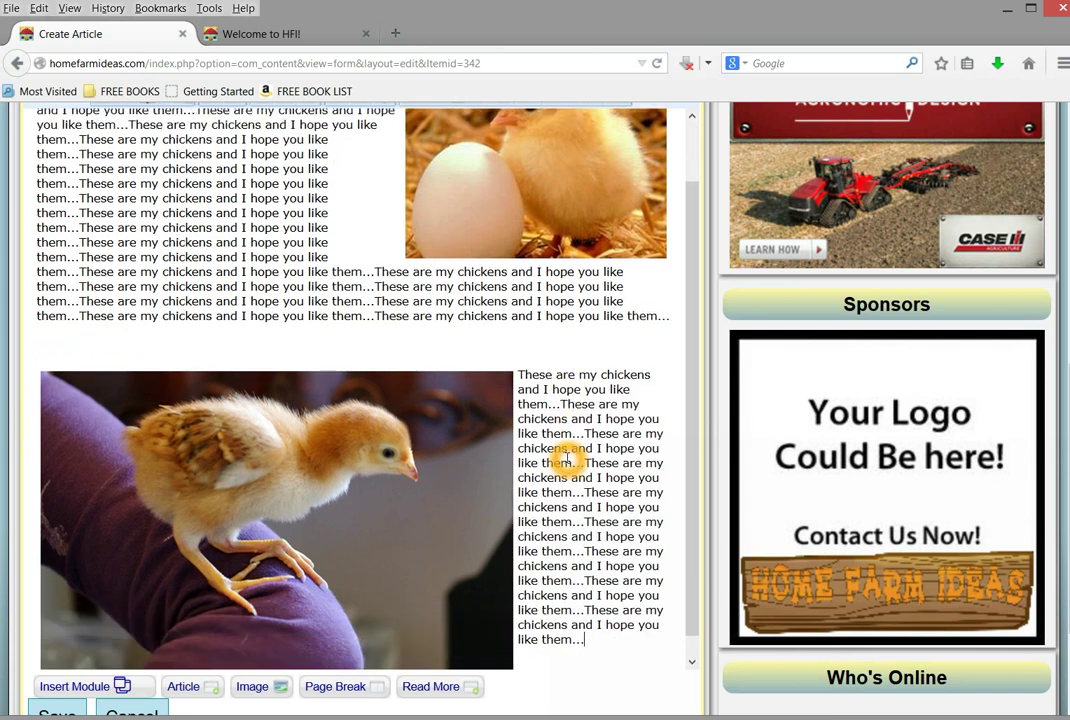
- Add more copies of "These are my chickens and I hope you like them..." until the text wraps beneath the ChickOnArm image
{"action": "key", "text": "ctrl+v"}
{"action": "key", "text": "ctrl+v"}
{"action": "key", "text": "ctrl+v"}
{"action": "key", "text": "ctrl+v"}
{"action": "key", "text": "ctrl+v"}
{"action": "key", "text": "ctrl+v"}
{"action": "key", "text": "ctrl+v"}
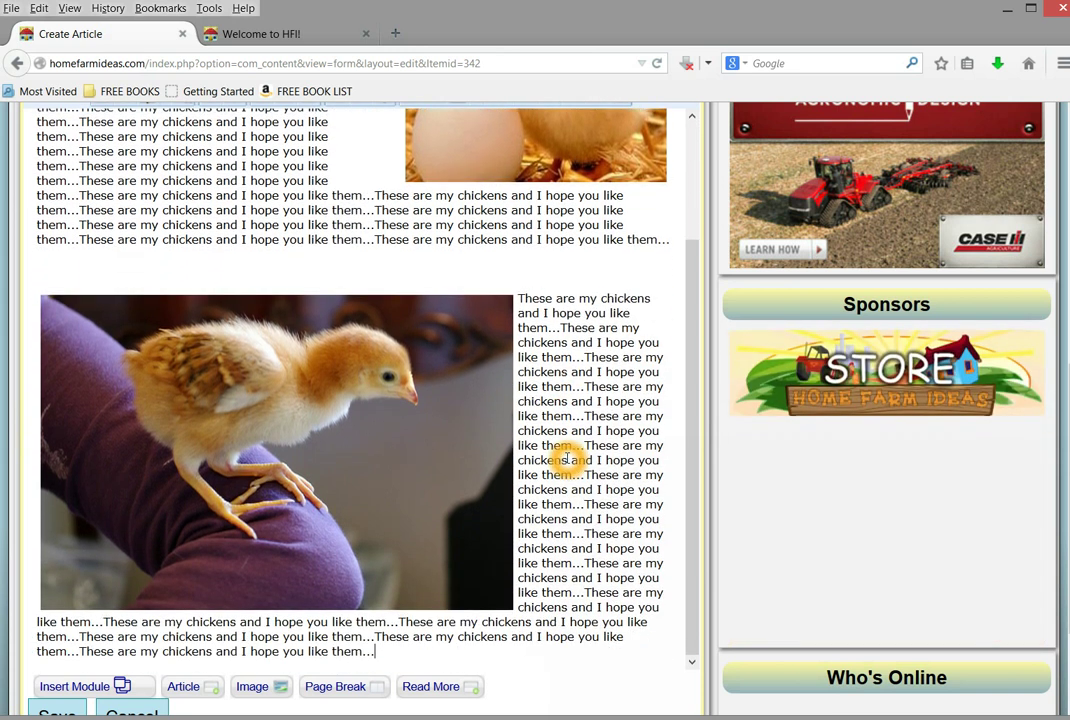
{"action": "type", "text": "These are my chickens and I hope you like them..."}
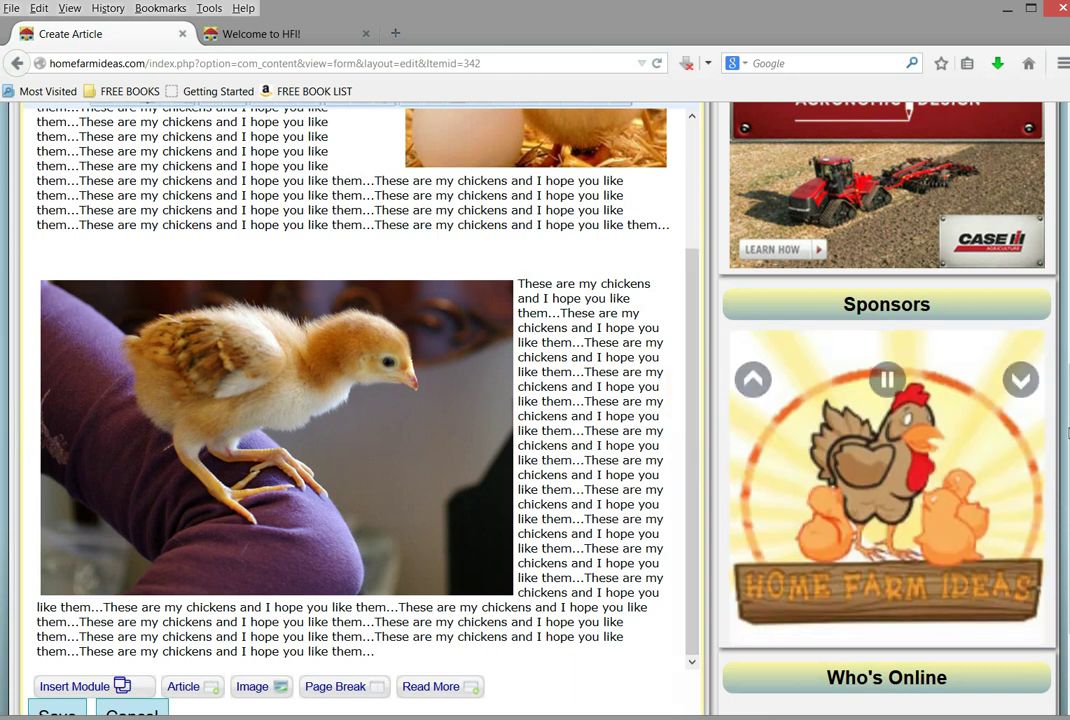
- Cancel the article without saving it and open the site's Articles listing on the Gardening category
{"action": "scroll", "coordinate": [1068, 432], "scroll_direction": "down", "scroll_amount": 3}
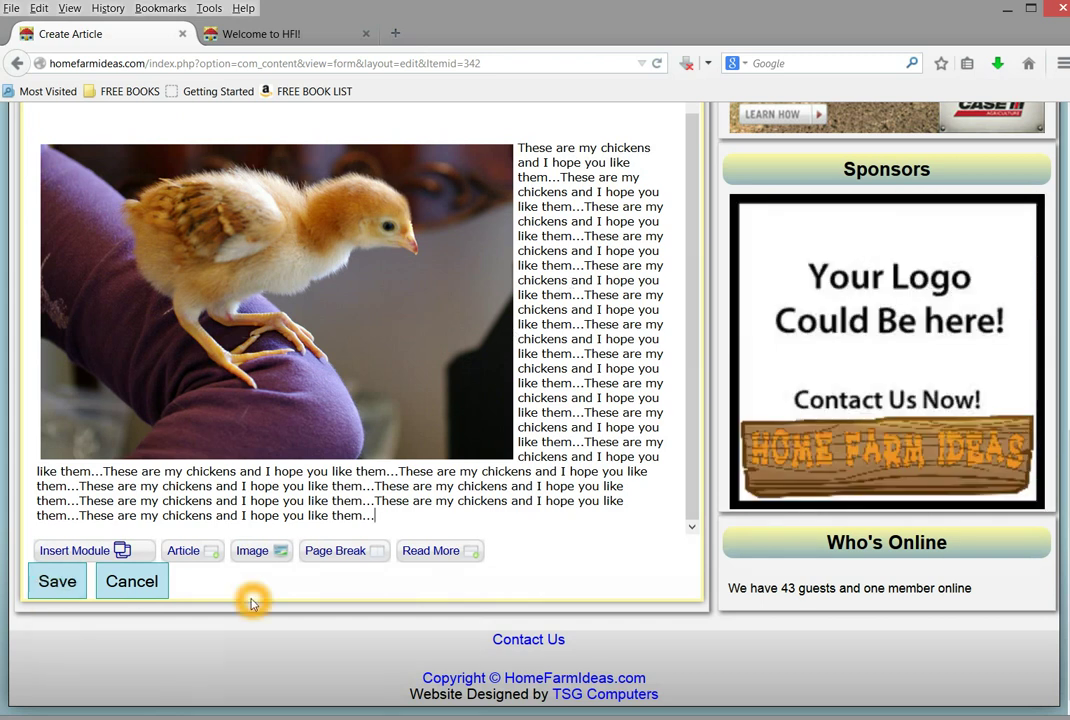
{"action": "left_click", "coordinate": [141, 597]}
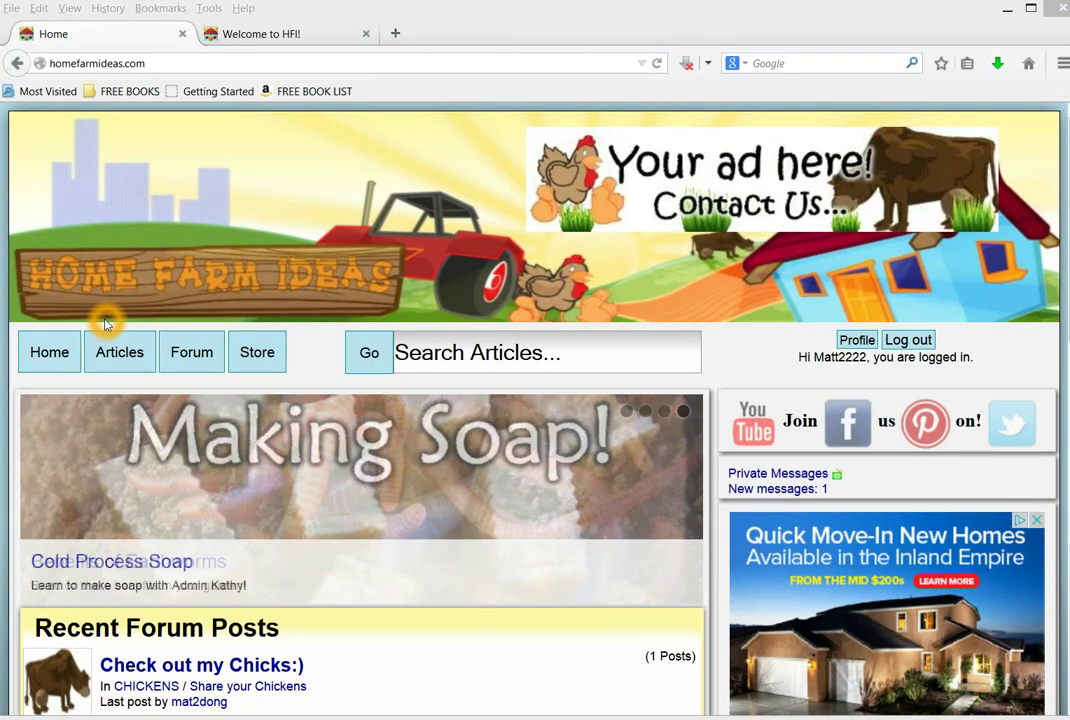
{"action": "left_click", "coordinate": [116, 357]}
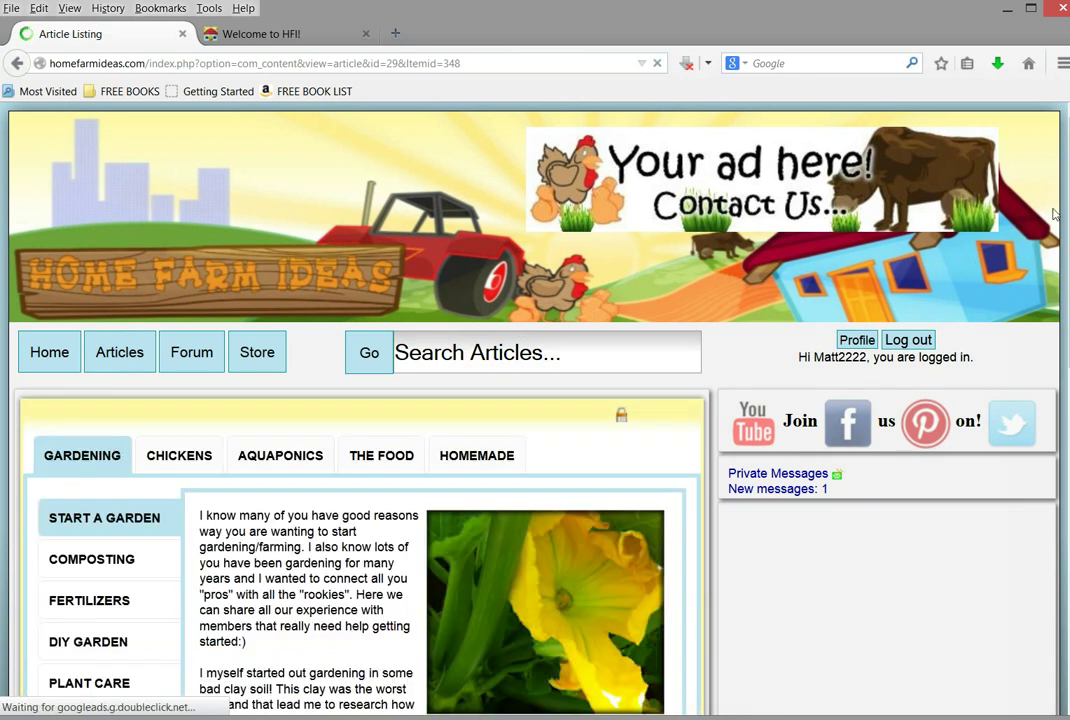
{"action": "left_click_drag", "start_coordinate": [1055, 213], "coordinate": [1057, 328]}
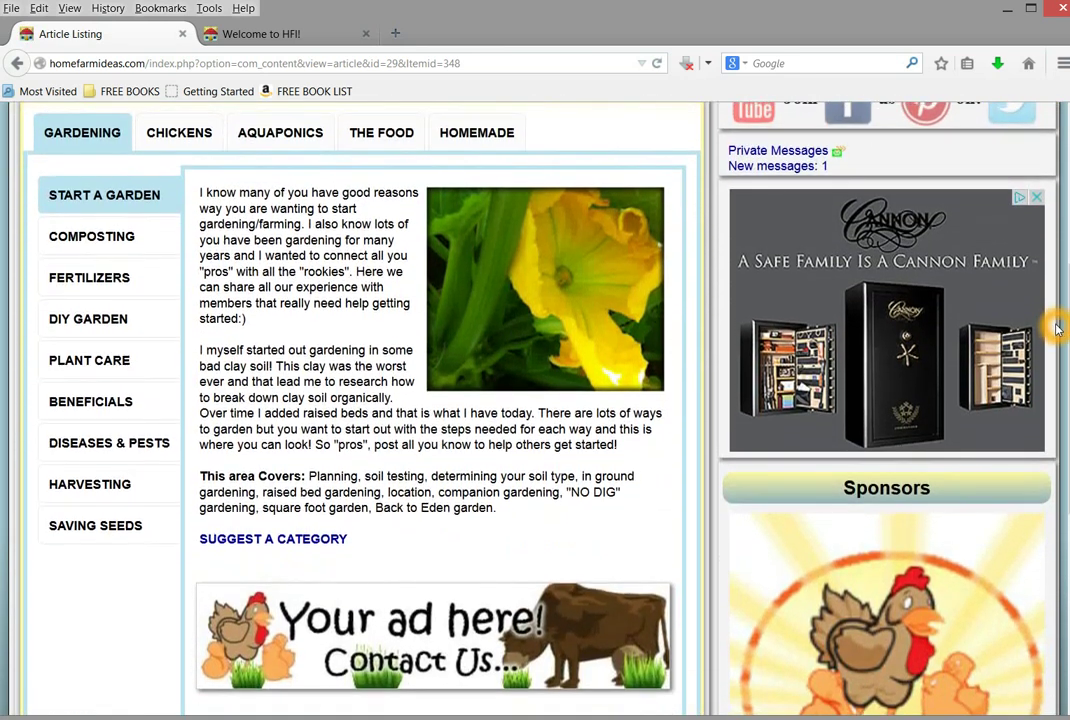